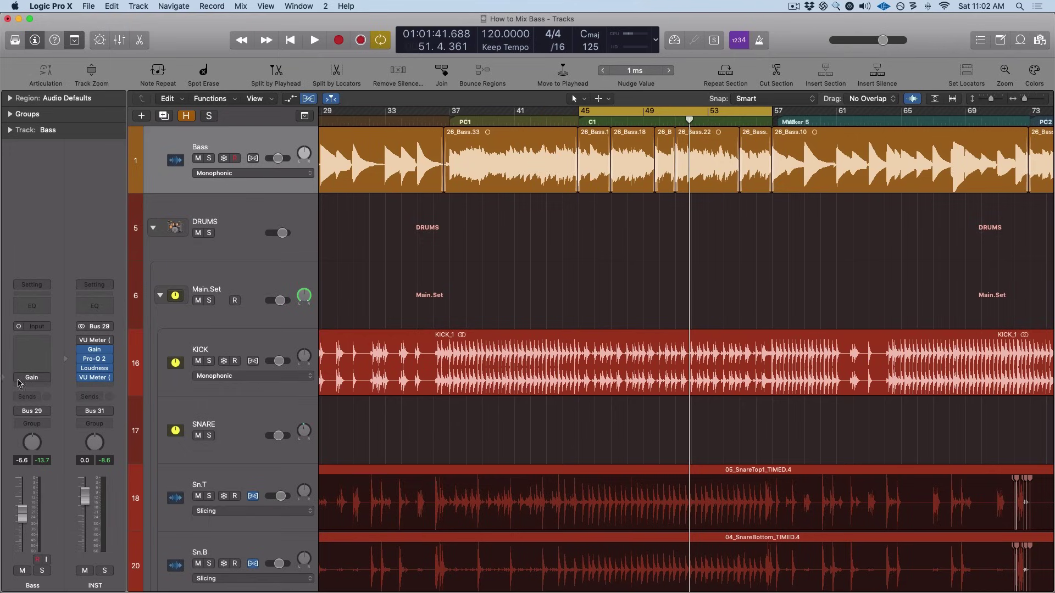
Step: Insert FF Pro-Q 2 on the Bass channel above Gain and play the section to check its spectrum
left_click(37, 349)
mouse_move(57, 426)
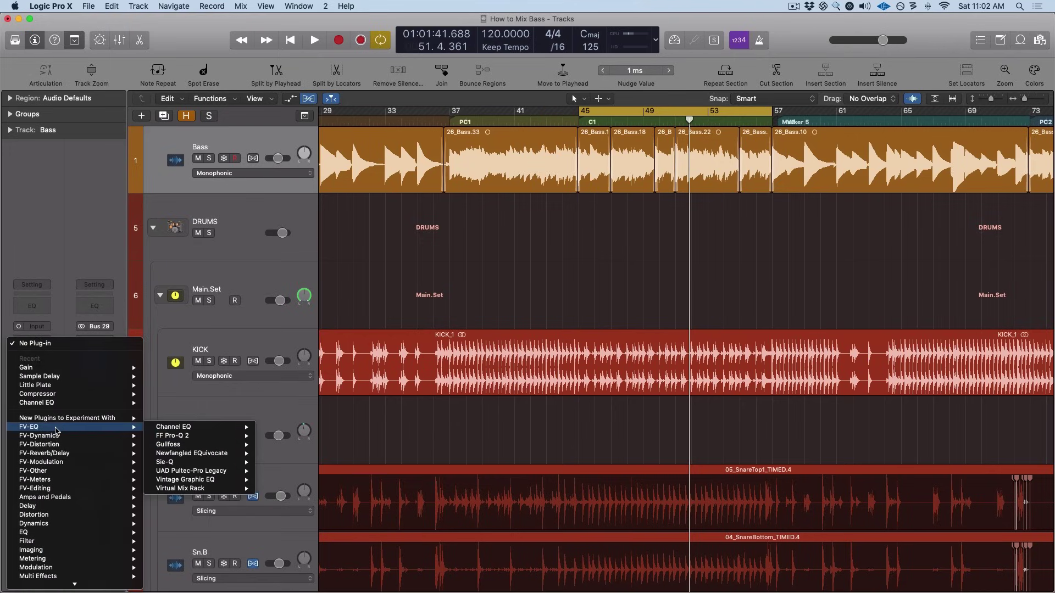
left_click(181, 437)
left_click_drag(291, 28, 502, 131)
key("space")
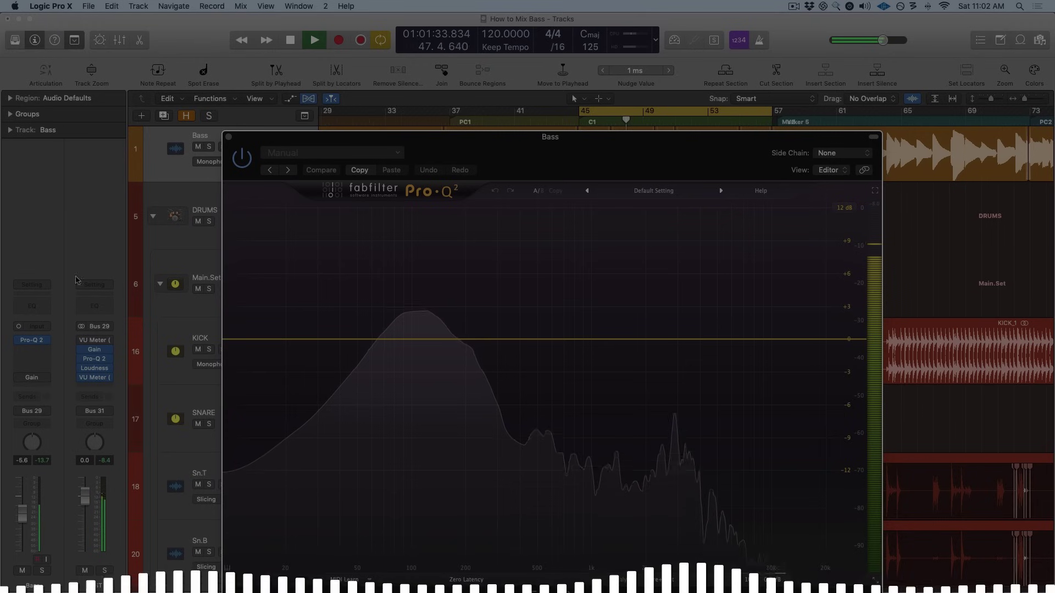
key("space")
left_click_drag(256, 136, 254, 114)
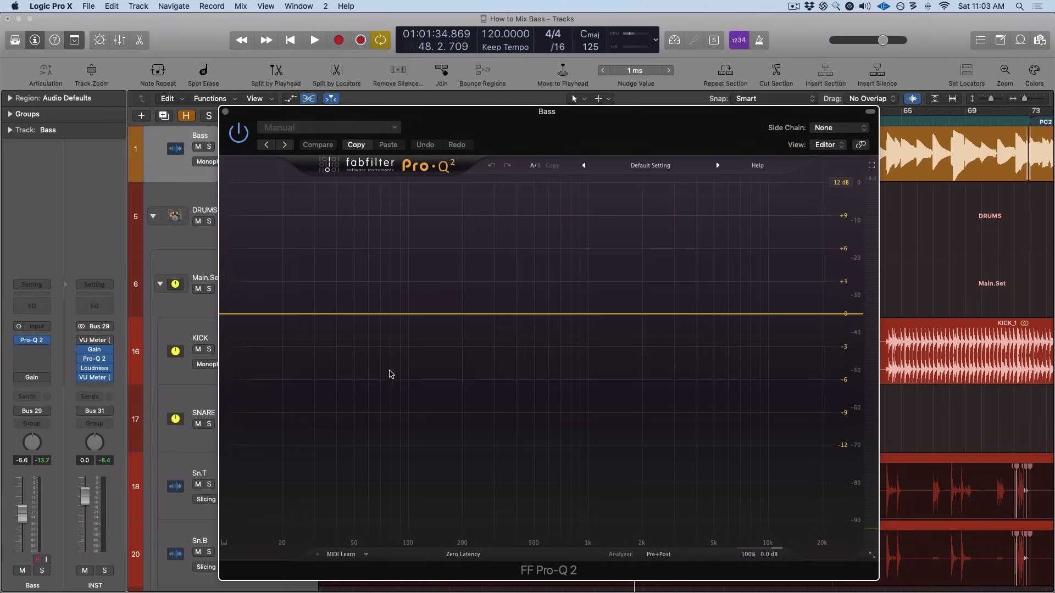
Step: Solo the Bass track and add a low cut at about 10.5 Hz and a high cut at about 27.3 kHz
left_click(210, 147)
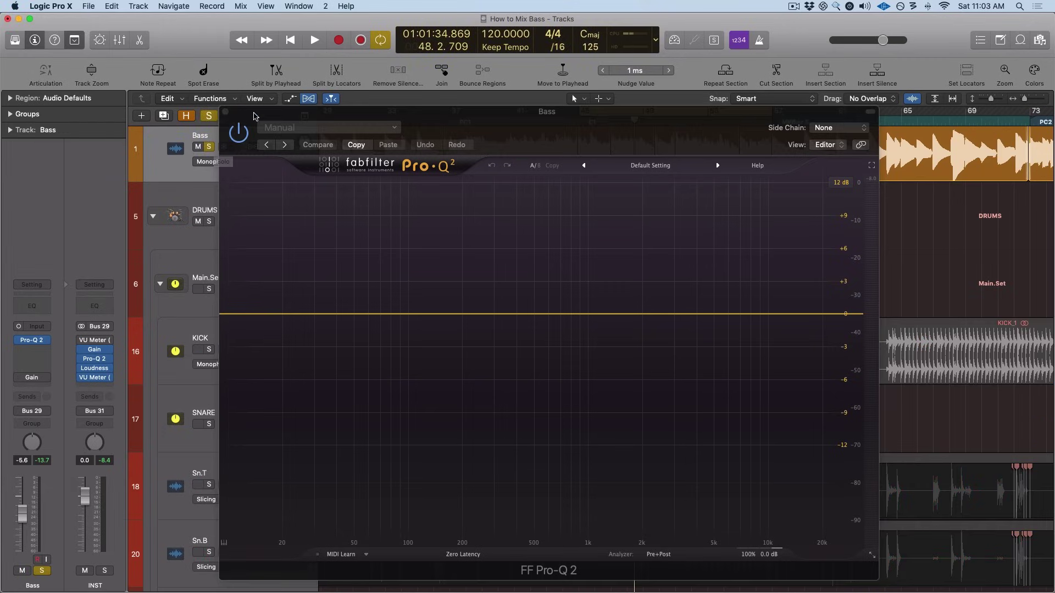
left_click_drag(252, 118, 222, 111)
double_click(201, 307)
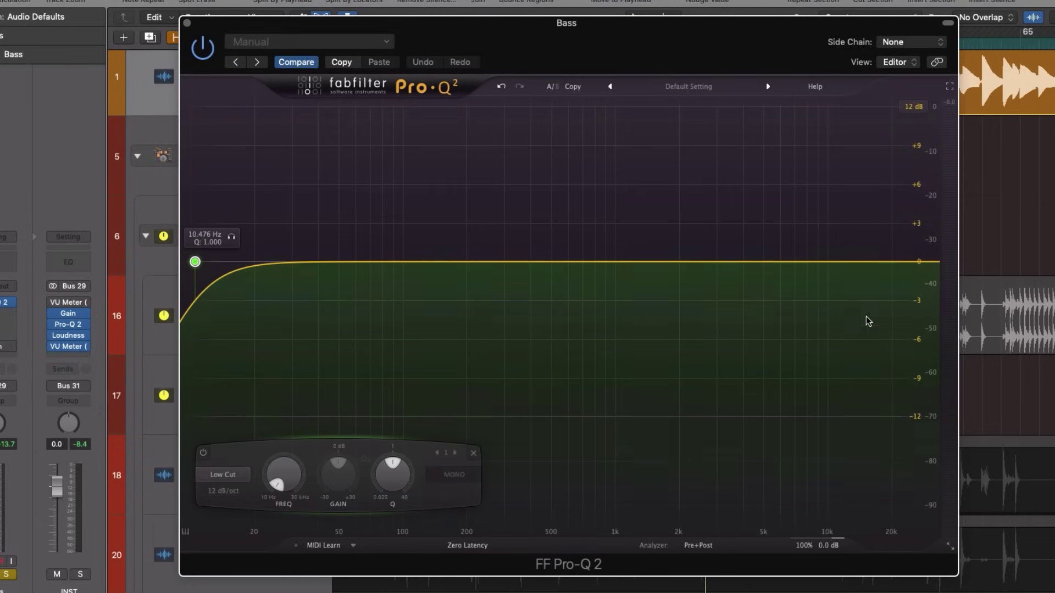
double_click(922, 284)
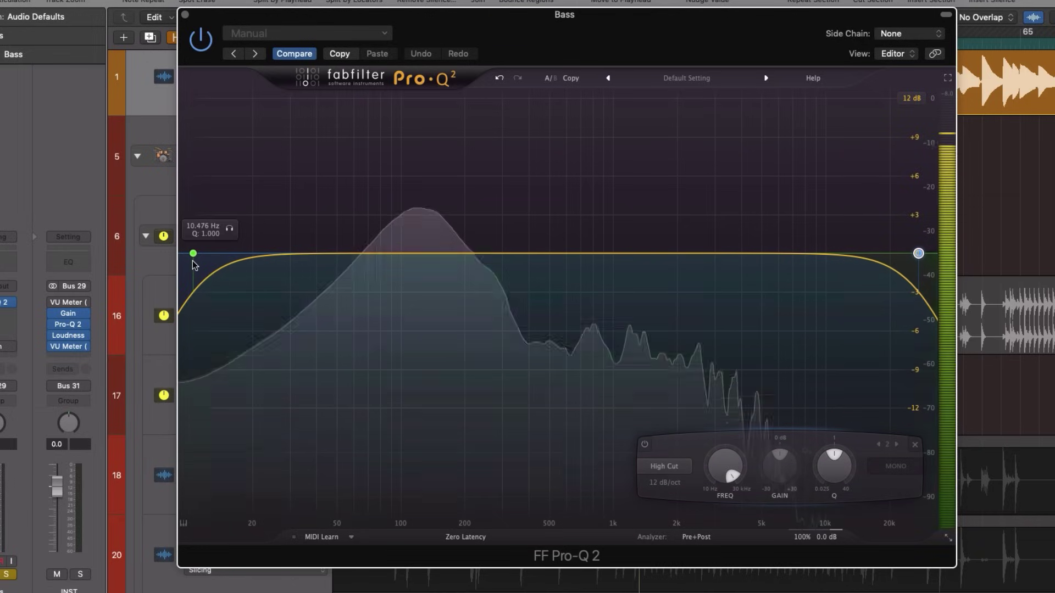
Step: During playback, set the low cut's slope to 24 dB/oct and raise its frequency to about 42 Hz
key("space")
left_click_drag(196, 260, 231, 259)
left_click(222, 483)
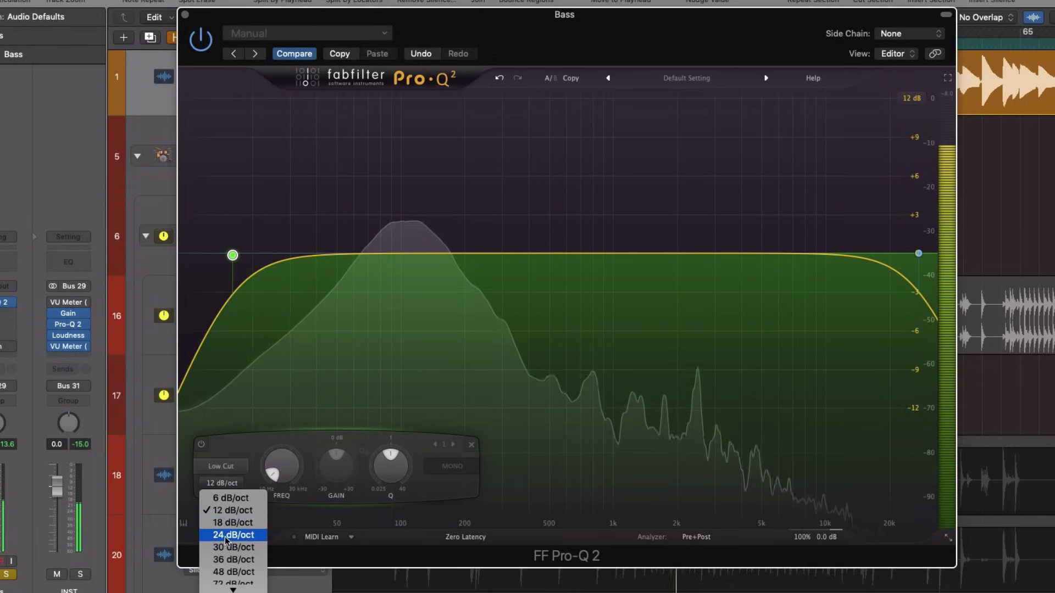
key("Return")
left_click_drag(233, 255, 315, 263)
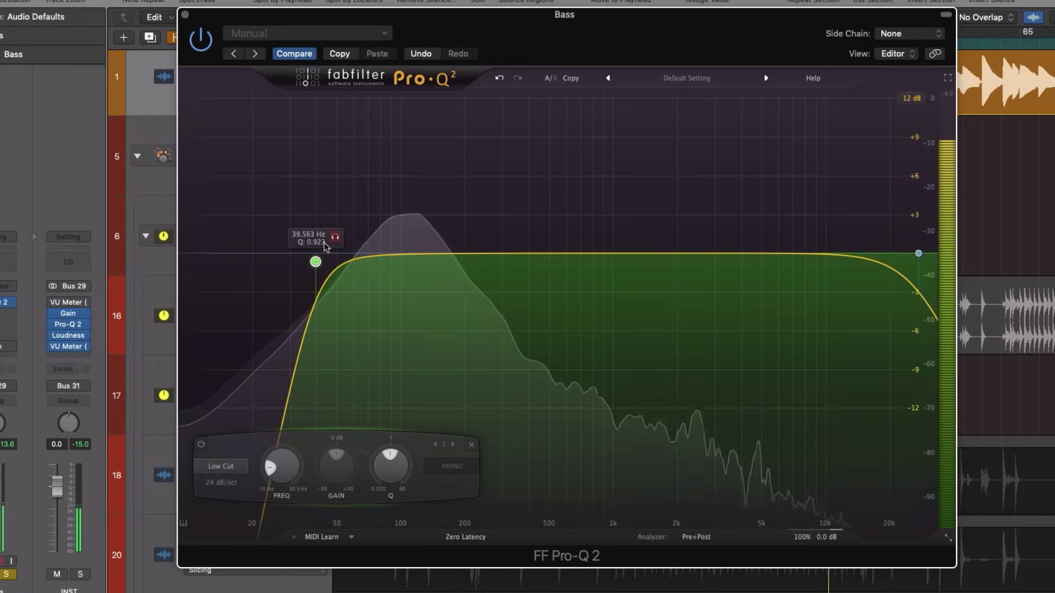
left_click_drag(316, 262, 321, 257)
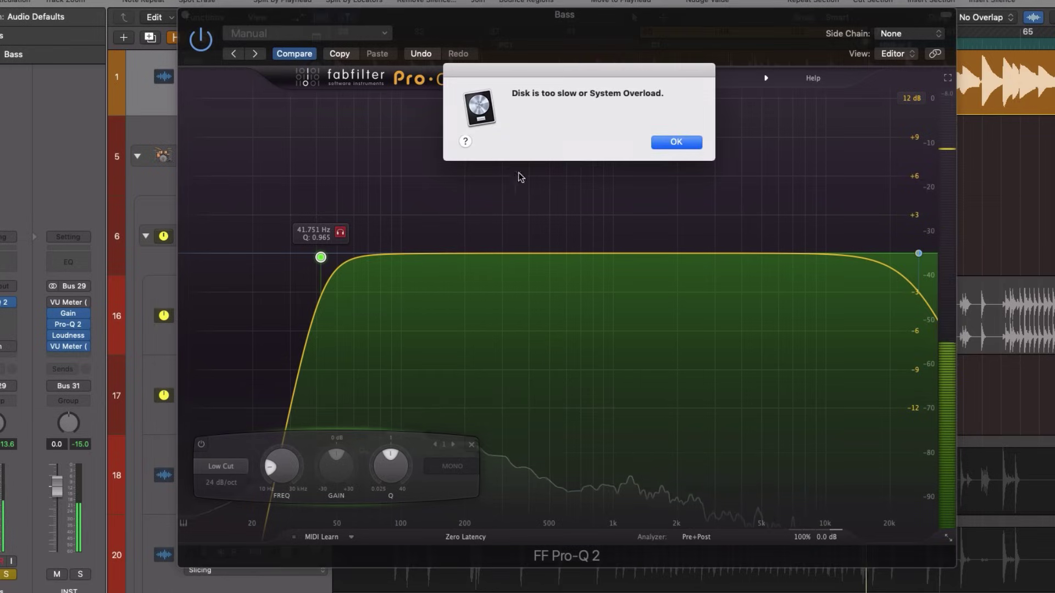
Step: Dismiss the overload alerts and nudge the low cut slightly lower while auditioning its band
left_click(676, 143)
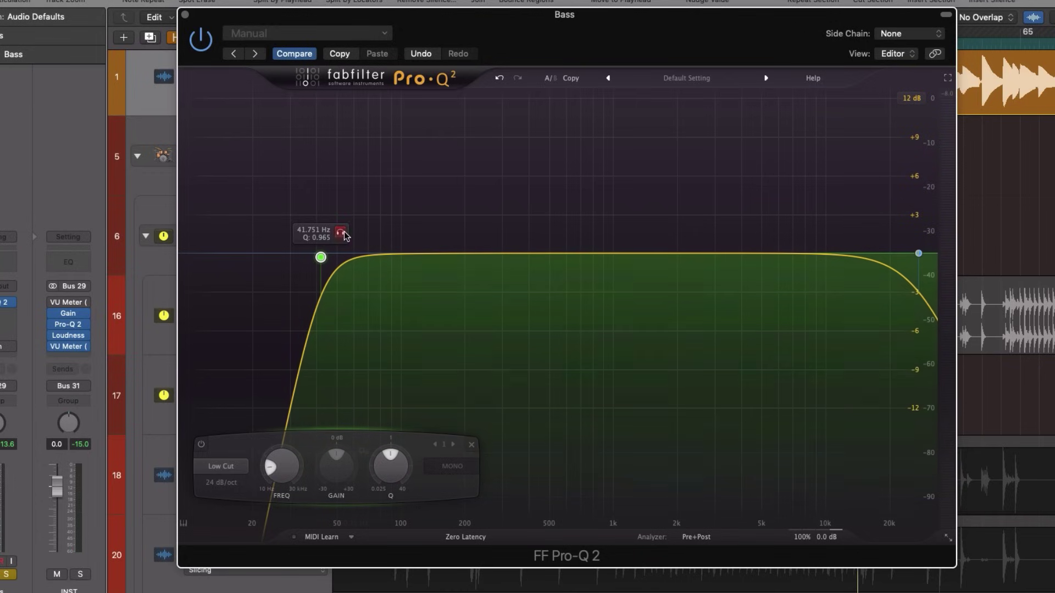
mouse_move(340, 235)
left_mouse_down()
mouse_move(361, 237)
mouse_move(343, 242)
left_mouse_up()
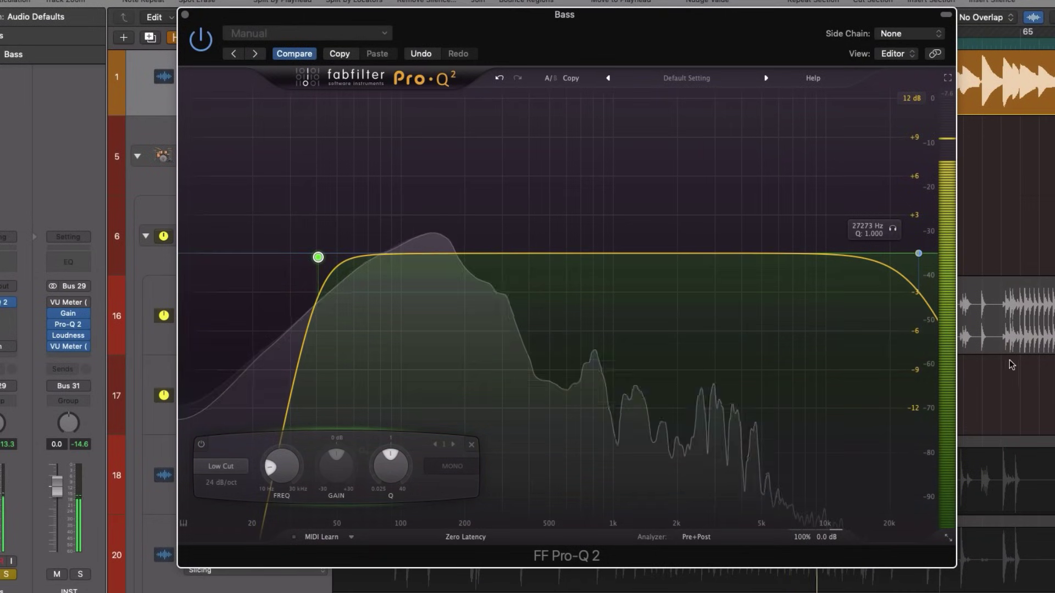
left_click(679, 142)
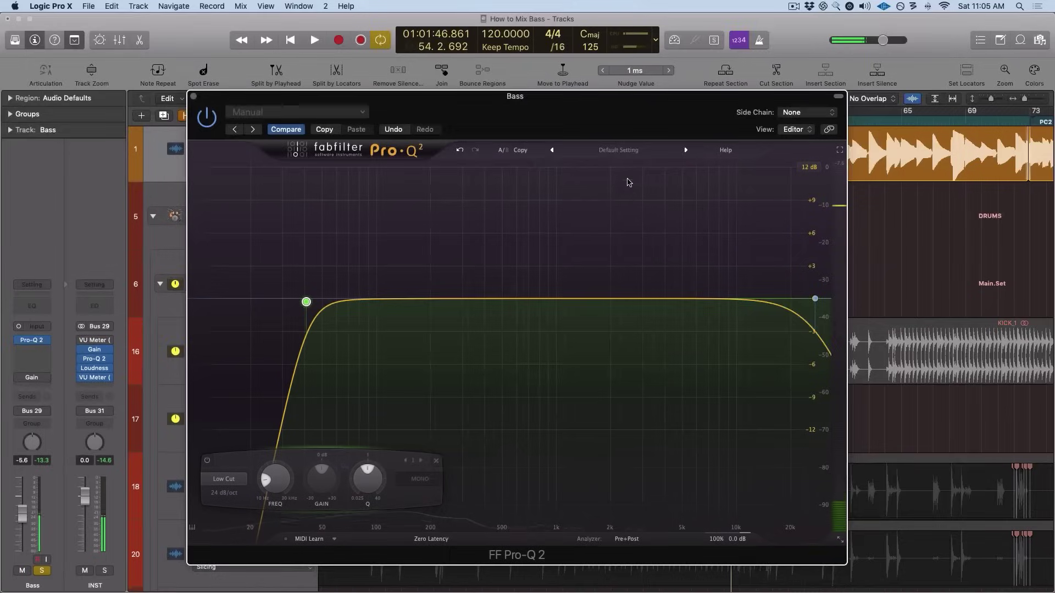
left_click_drag(629, 97, 593, 83)
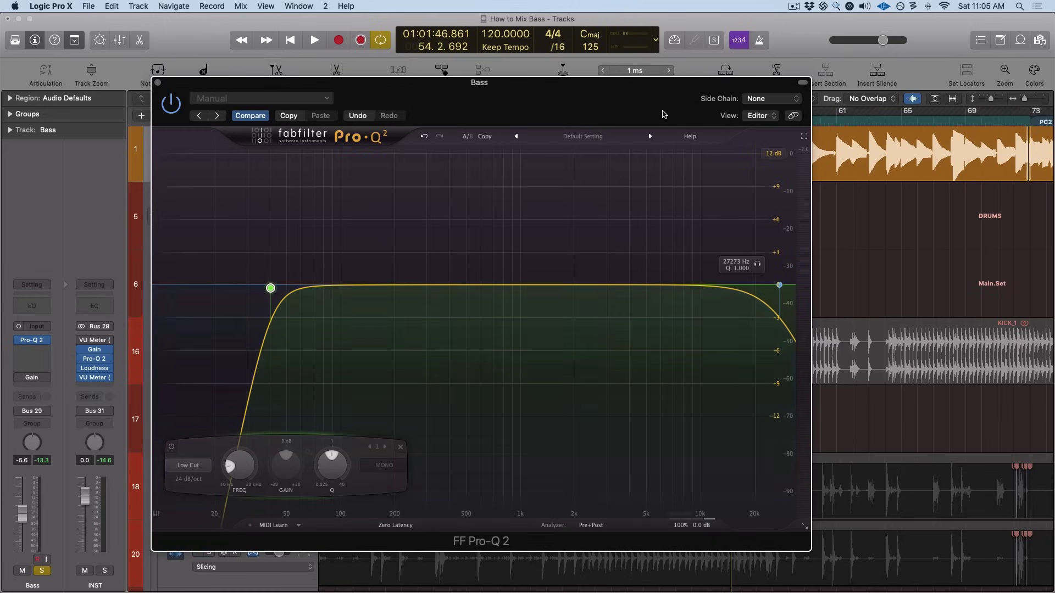
left_click_drag(645, 101, 719, 124)
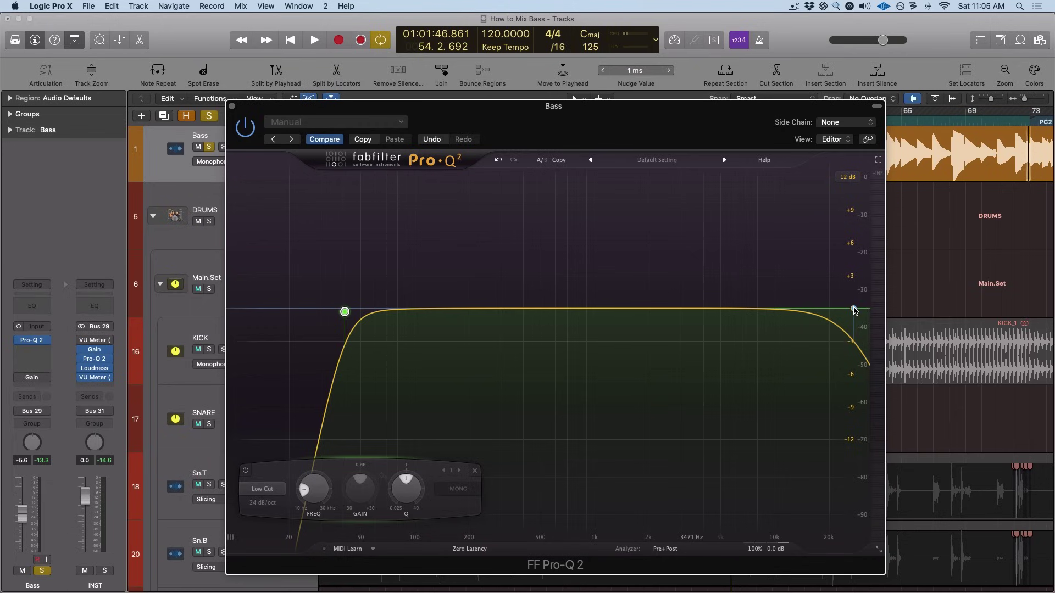
Step: Lower the high cut to just above 5 kHz while auditioning its band, and compare the sound with the EQ bypassed
key("space")
left_click_drag(854, 310, 761, 311)
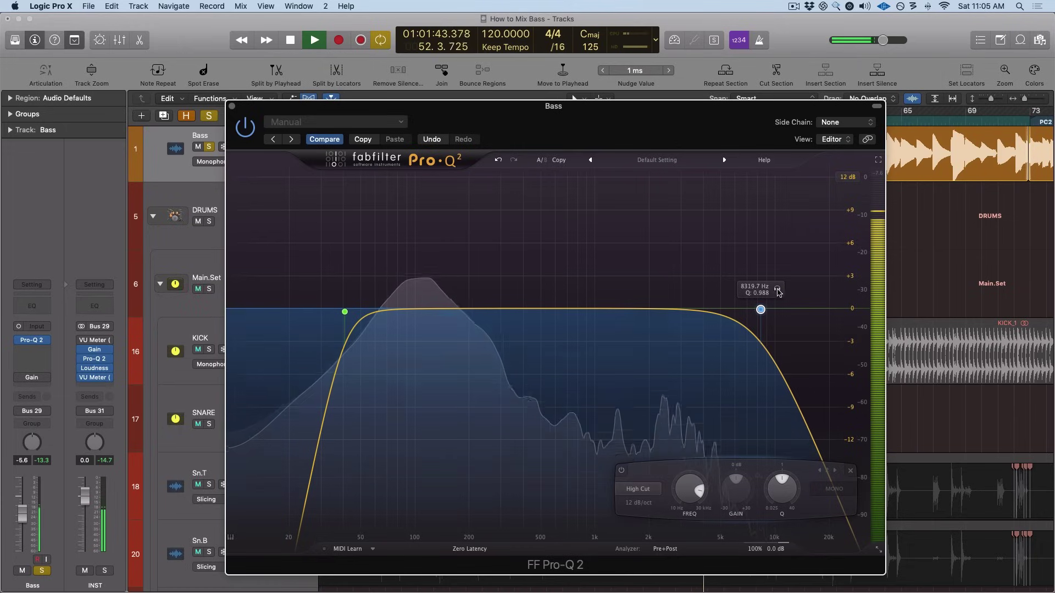
left_click(777, 290)
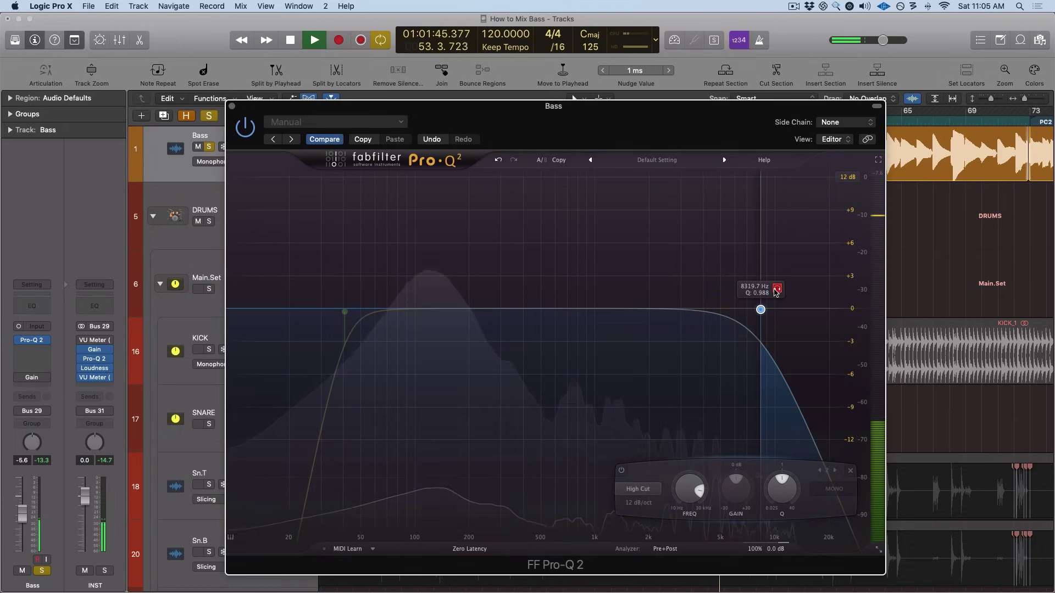
left_click_drag(776, 292, 759, 293)
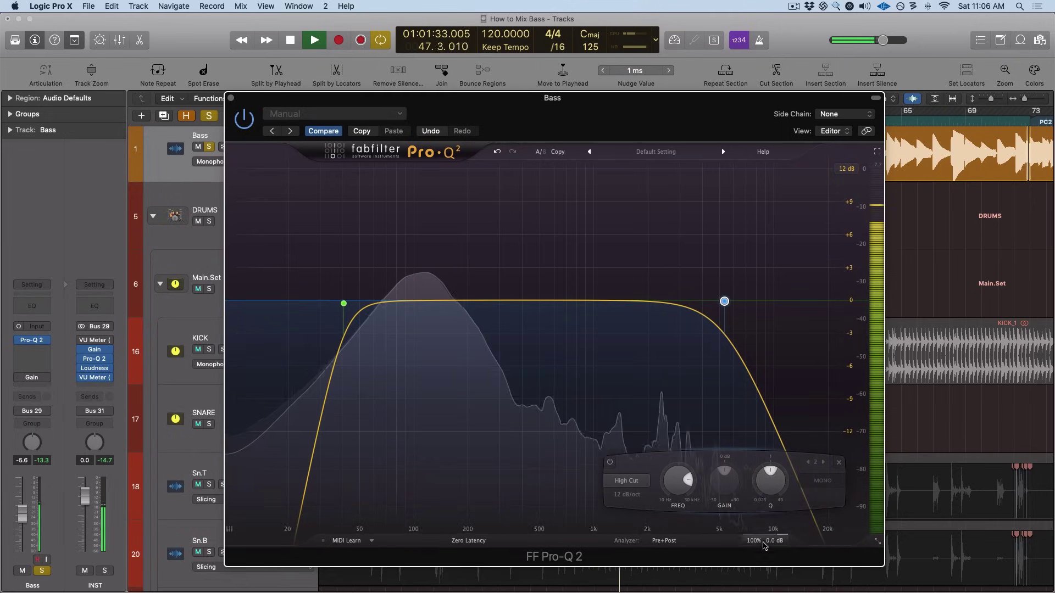
left_click(748, 530)
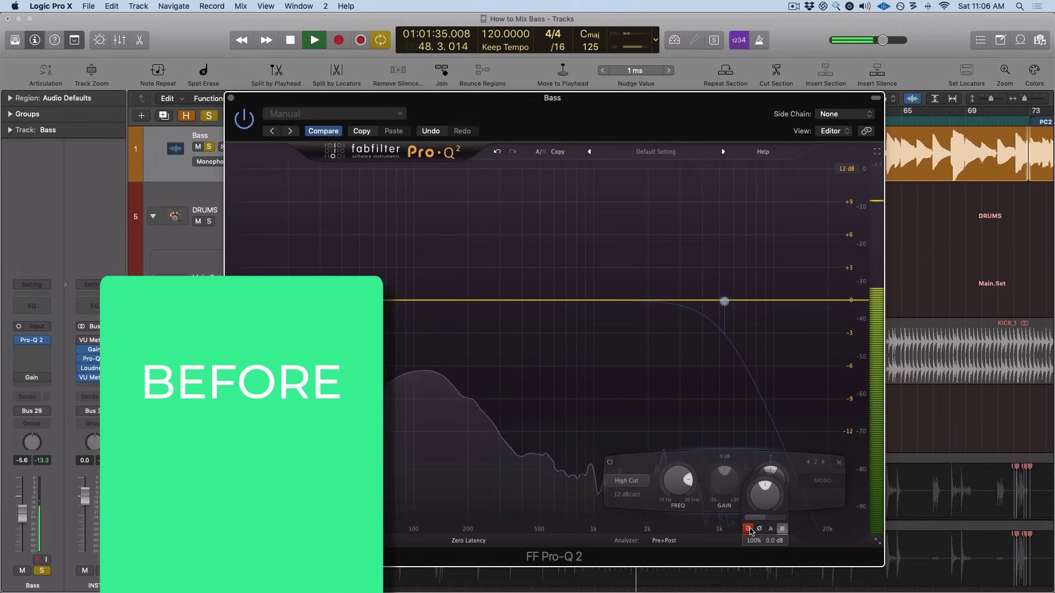
left_click(748, 530)
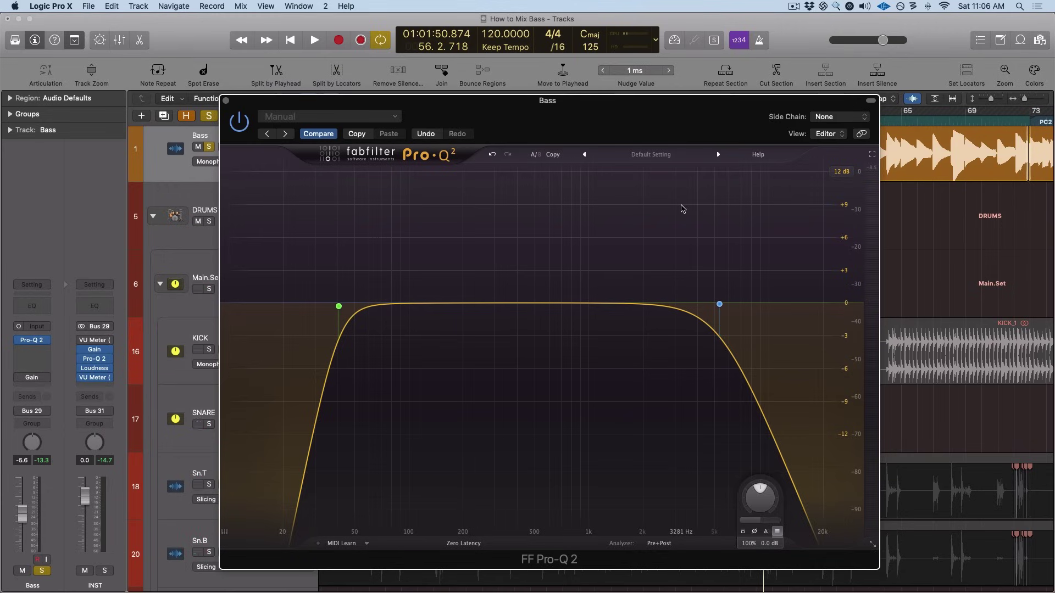
Step: Add a bell band at about 86 Hz, boosted about 7 dB with a Q of about 2.9
double_click(397, 243)
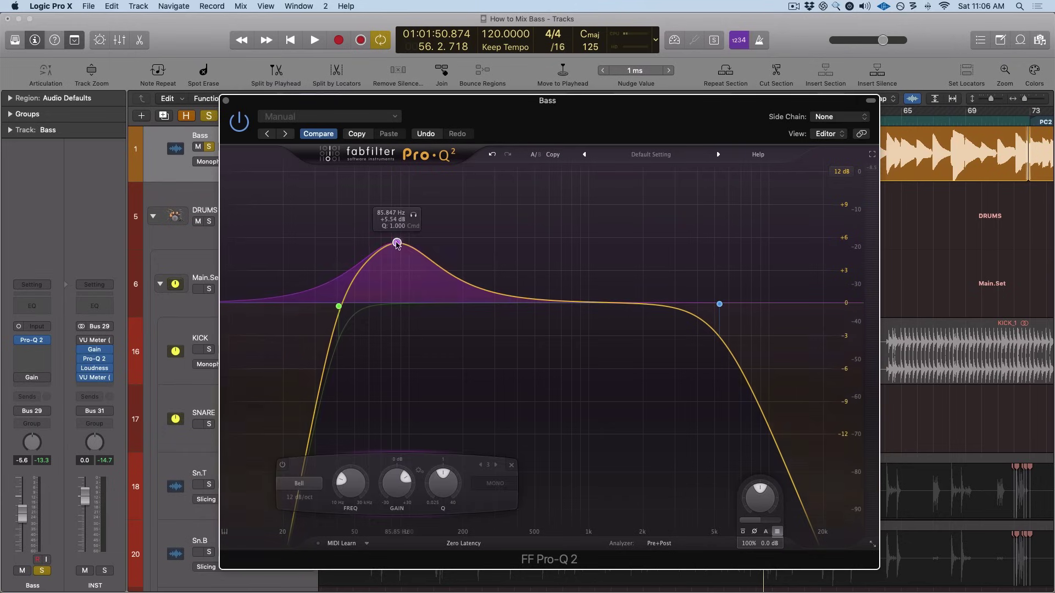
mouse_move(401, 244)
left_mouse_down()
mouse_move(399, 219)
mouse_move(431, 198)
mouse_move(400, 230)
left_mouse_up()
scroll(399, 238, "up", 5)
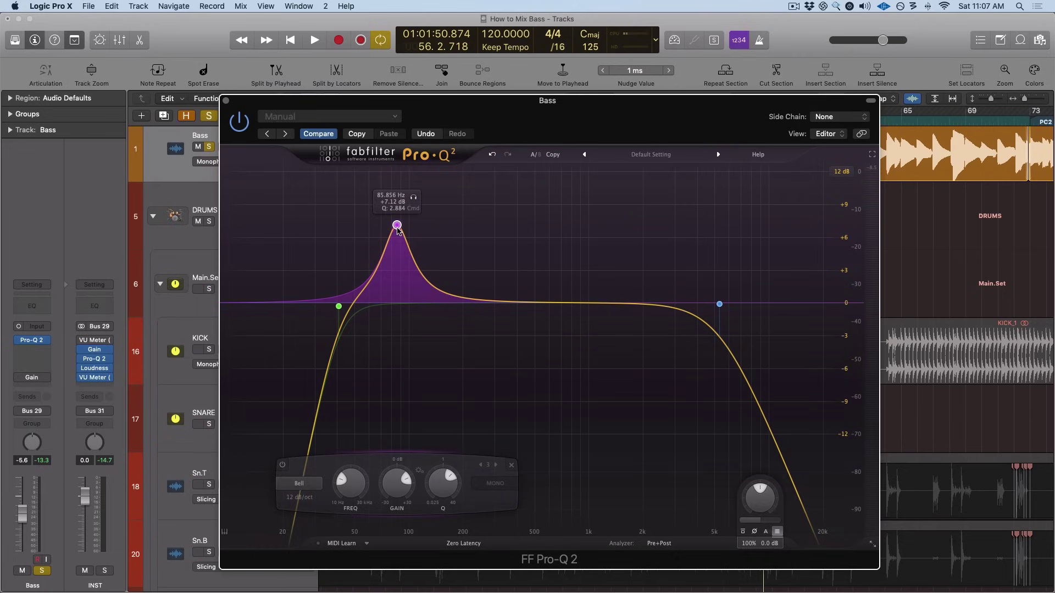
Step: Sweep the boosted bell across the spectrum during playback and bring it back to about 0 dB at roughly 449 Hz
key("space")
left_click_drag(397, 225, 676, 189)
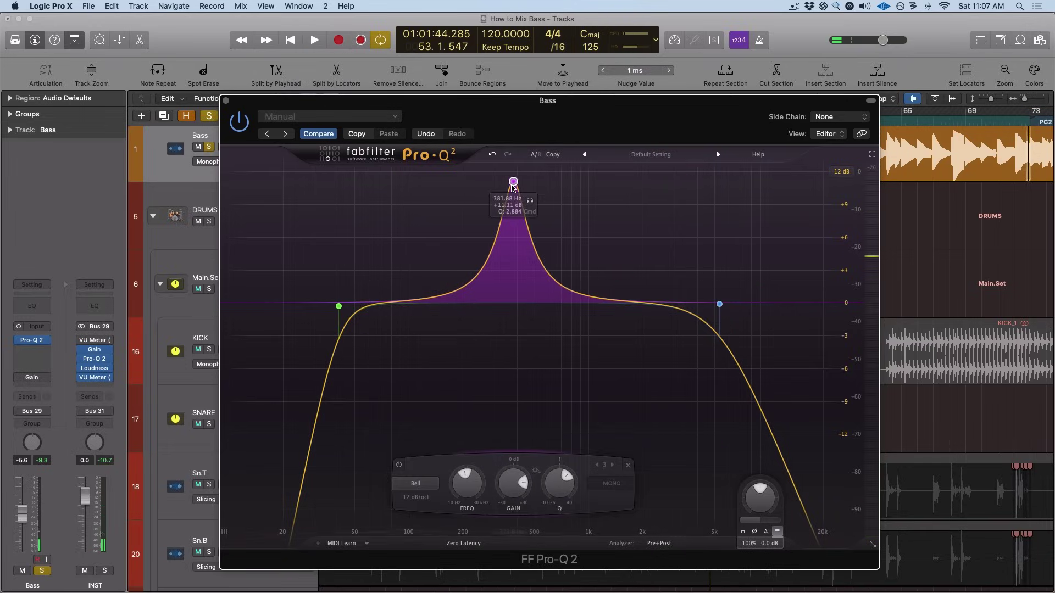
left_click_drag(513, 182, 526, 303)
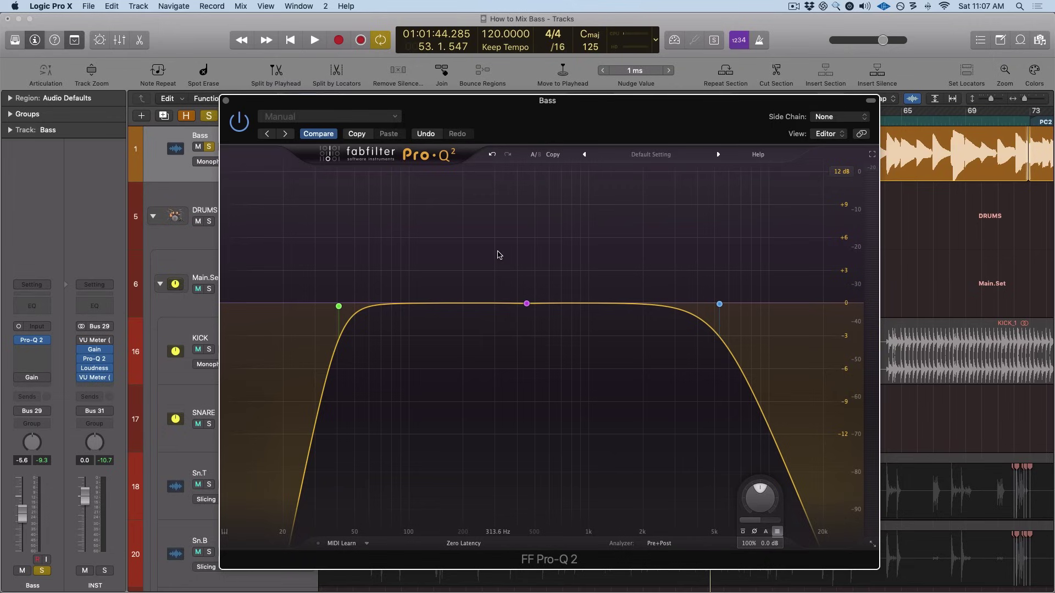
key("space")
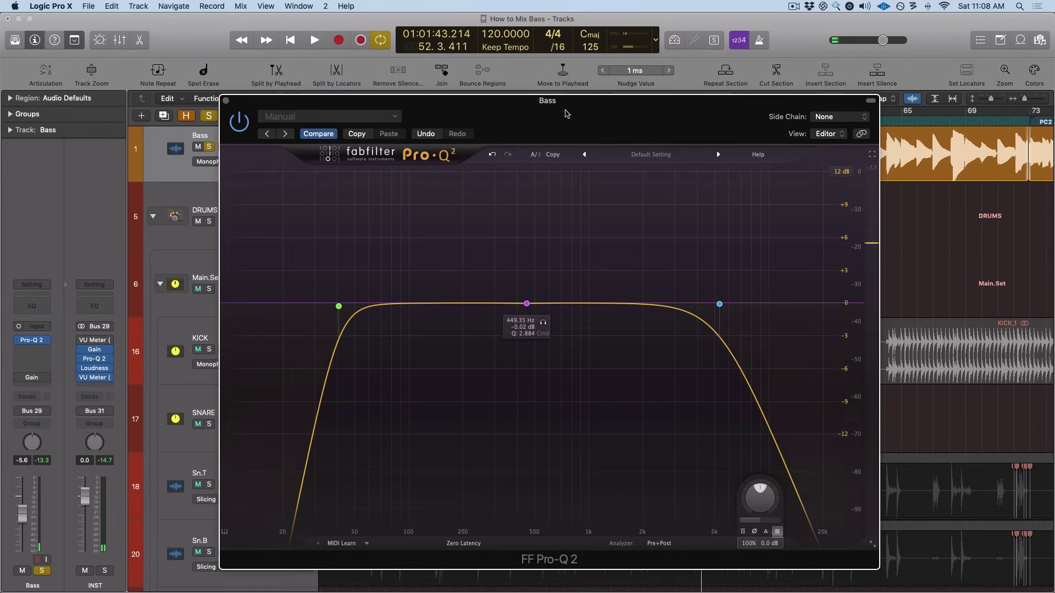
Step: Delete the flat bell band near 449 Hz from the EQ
left_click_drag(565, 111, 539, 94)
double_click(580, 304)
double_click(553, 284)
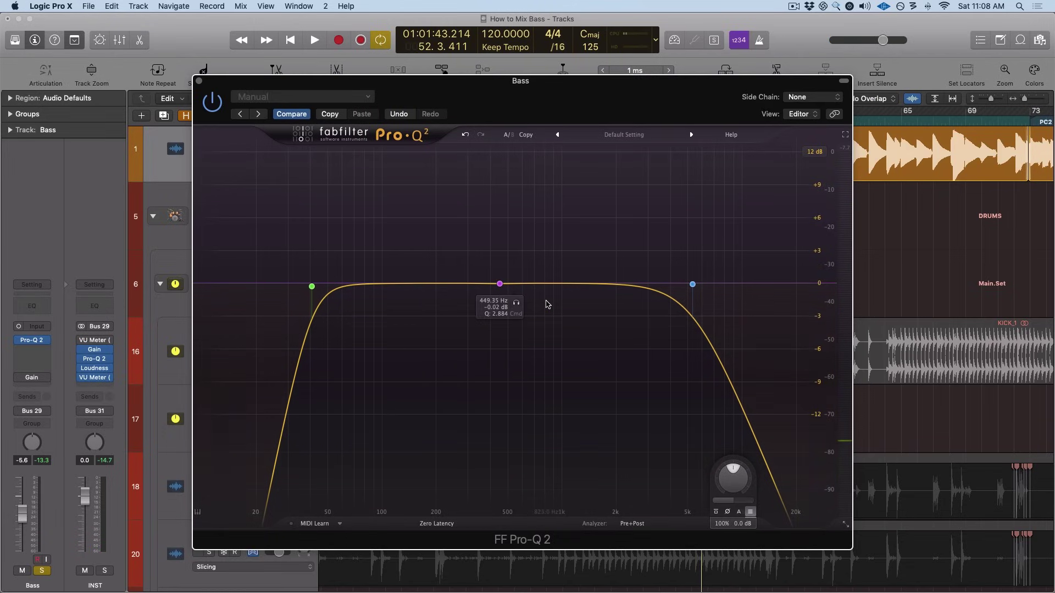
right_click(507, 287)
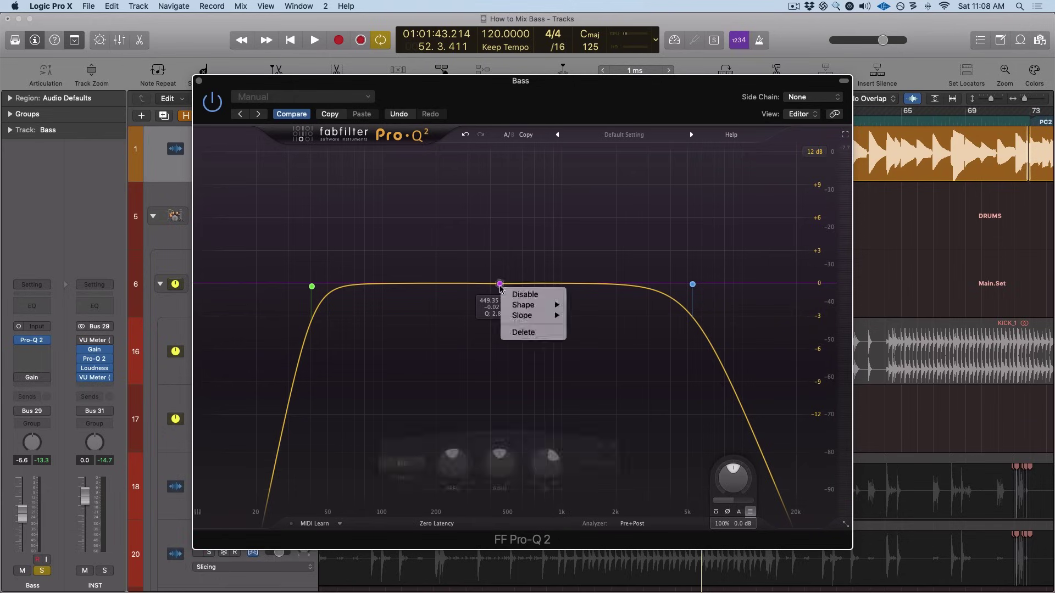
left_click(526, 331)
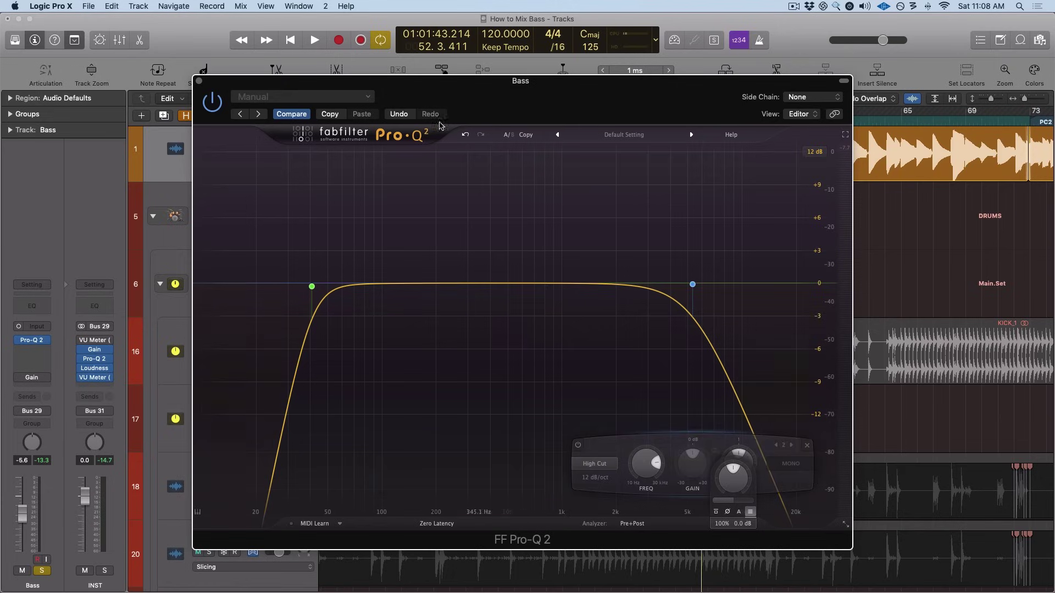
Step: Close the EQ and insert a second mono FF Pro-Q 2 directly below the first on the Bass channel
left_click_drag(499, 104, 563, 124)
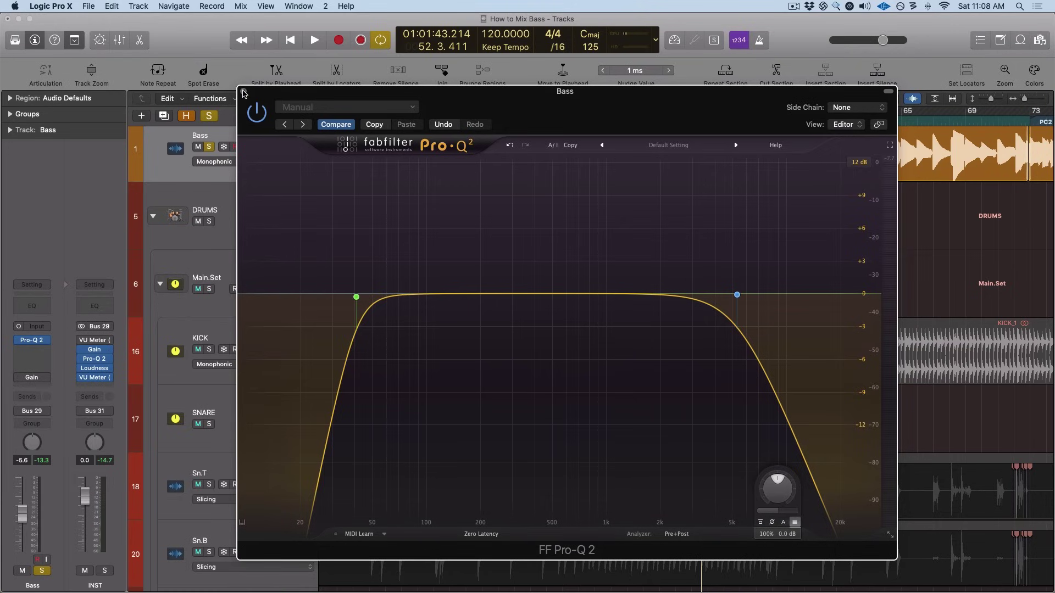
left_click(245, 91)
left_click(33, 350)
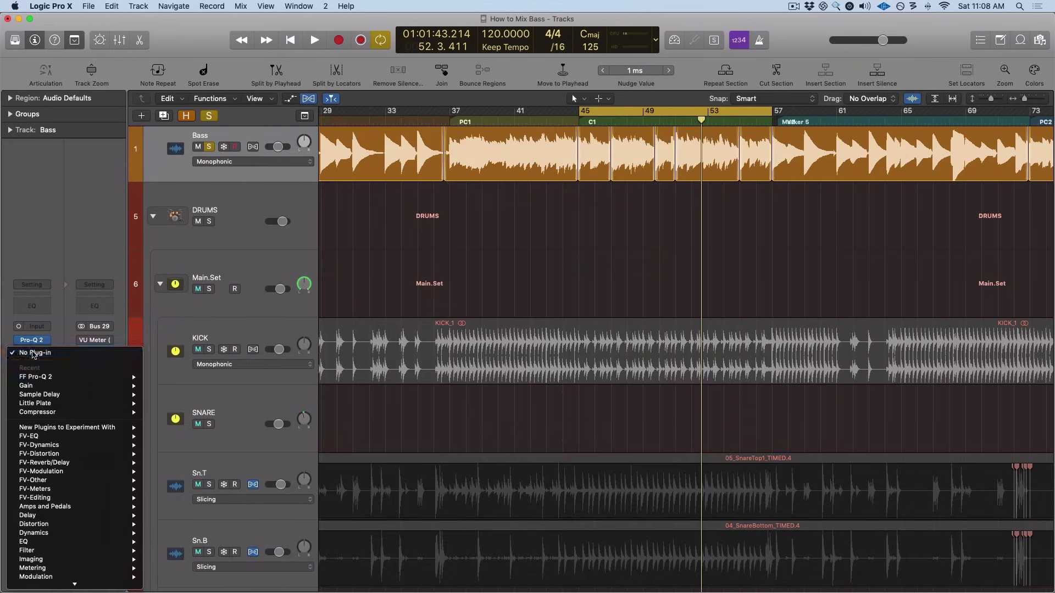
mouse_move(106, 376)
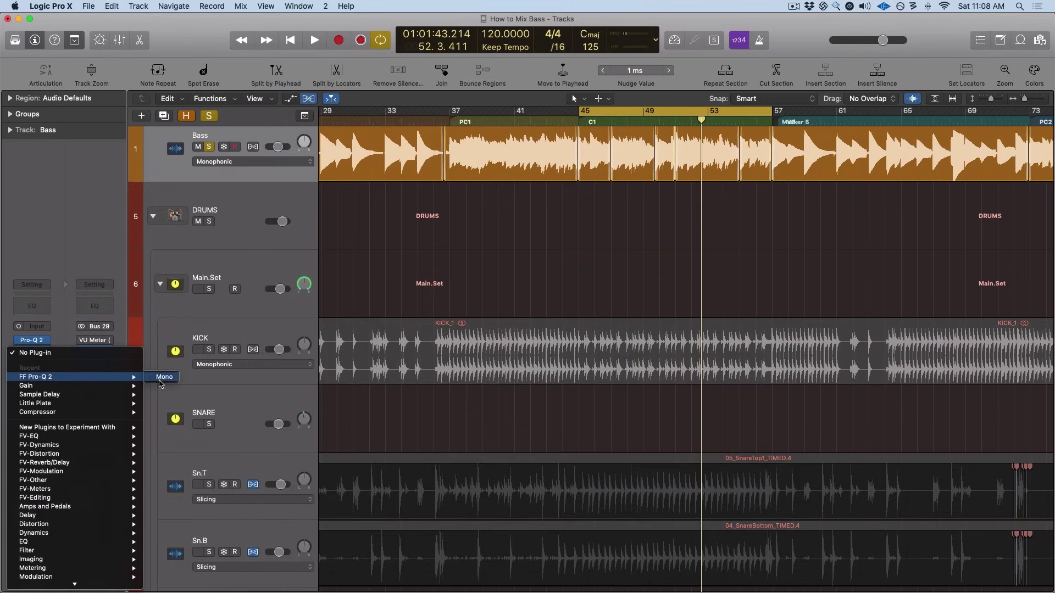
left_click(315, 173)
left_click_drag(242, 26, 474, 116)
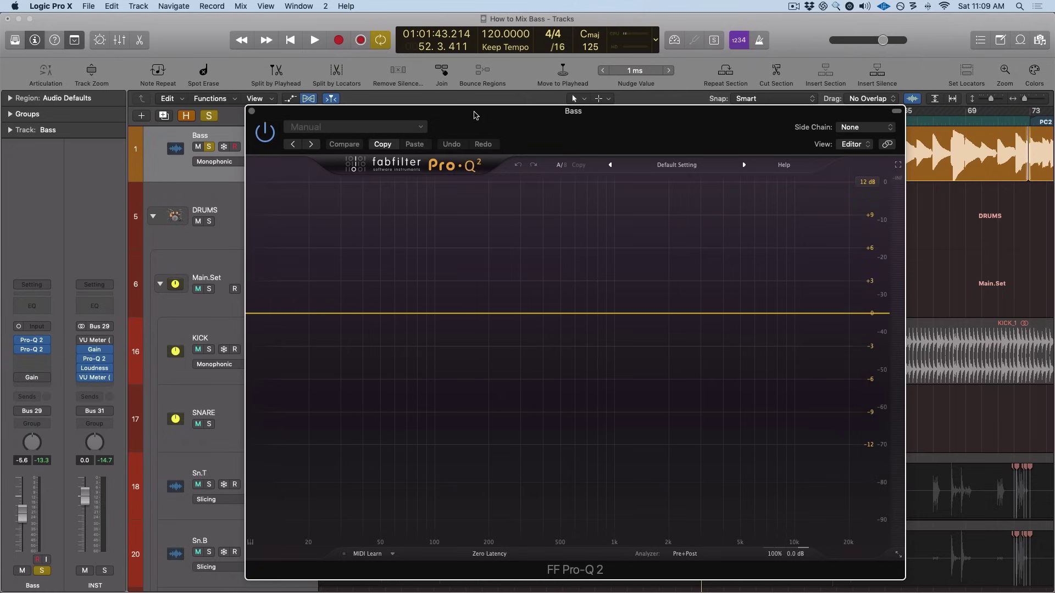
left_click_drag(476, 115, 541, 106)
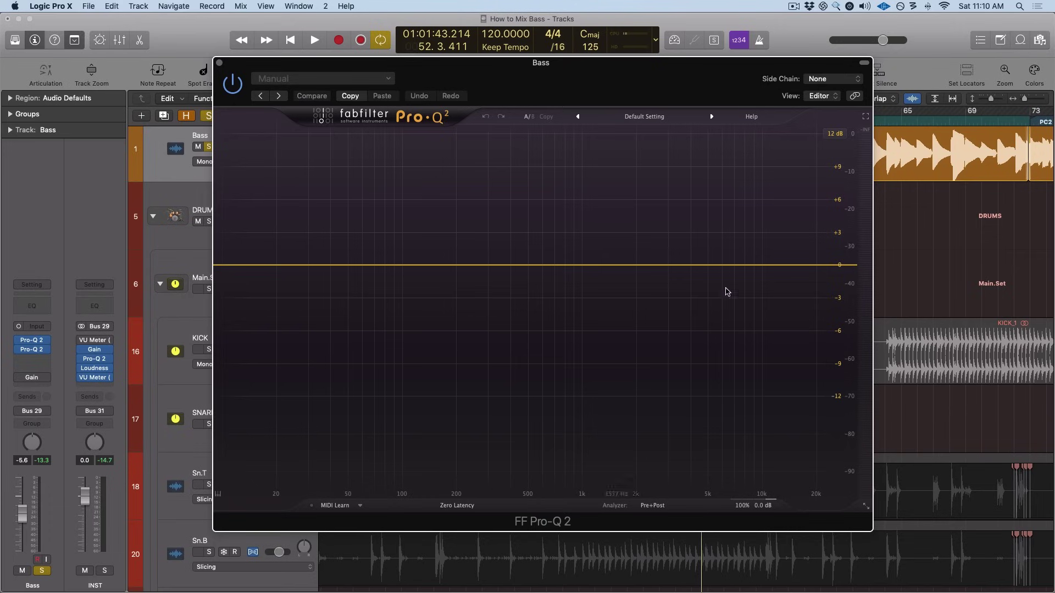
Step: Play the soloed bass and examine its frequency spectrum in the second EQ's analyzer
left_click_drag(494, 62, 509, 93)
key("space")
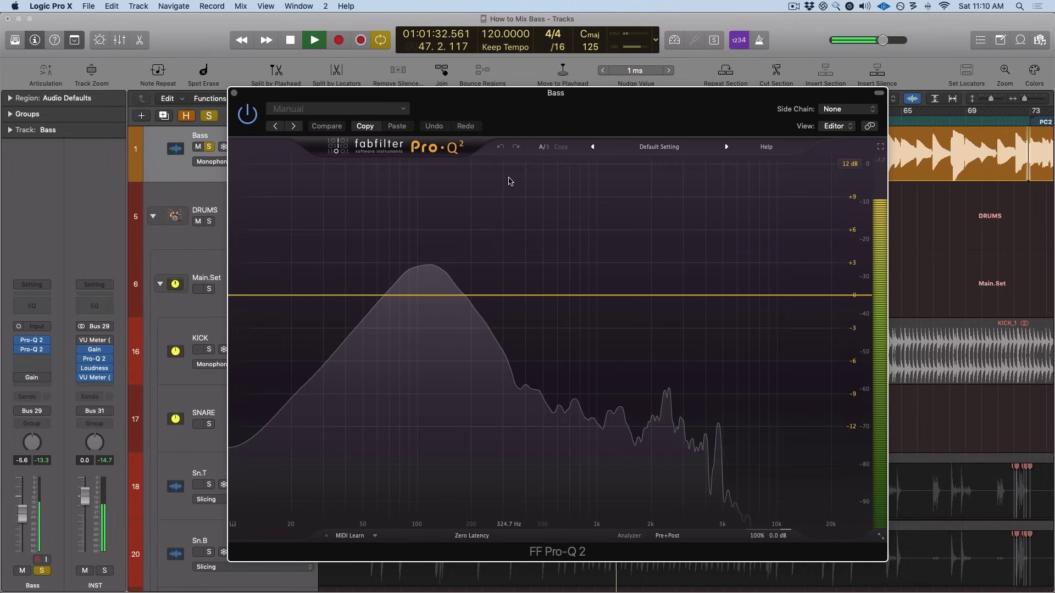
left_click_drag(604, 93, 582, 81)
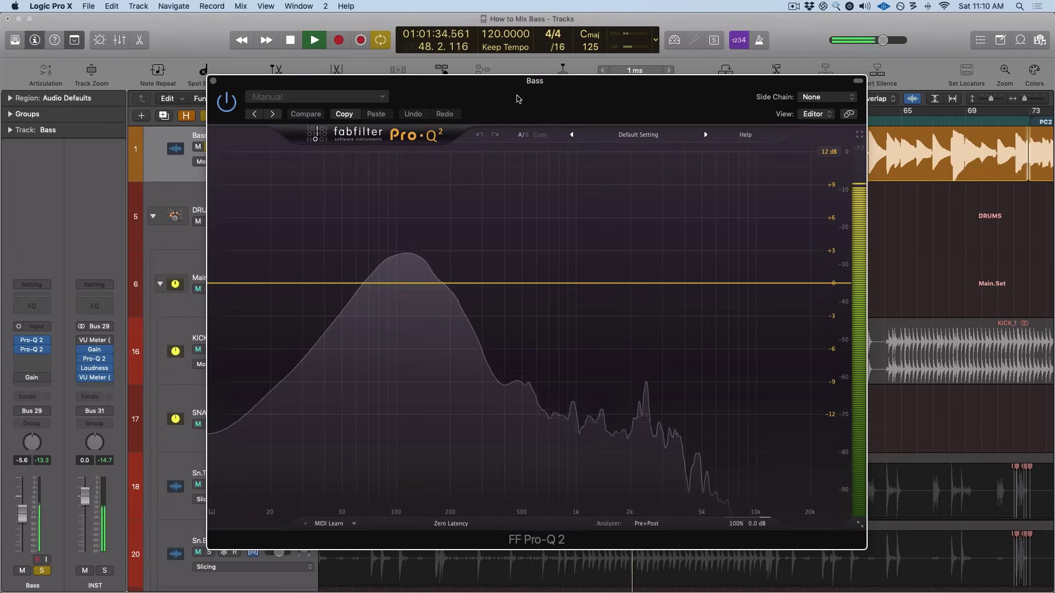
key("space")
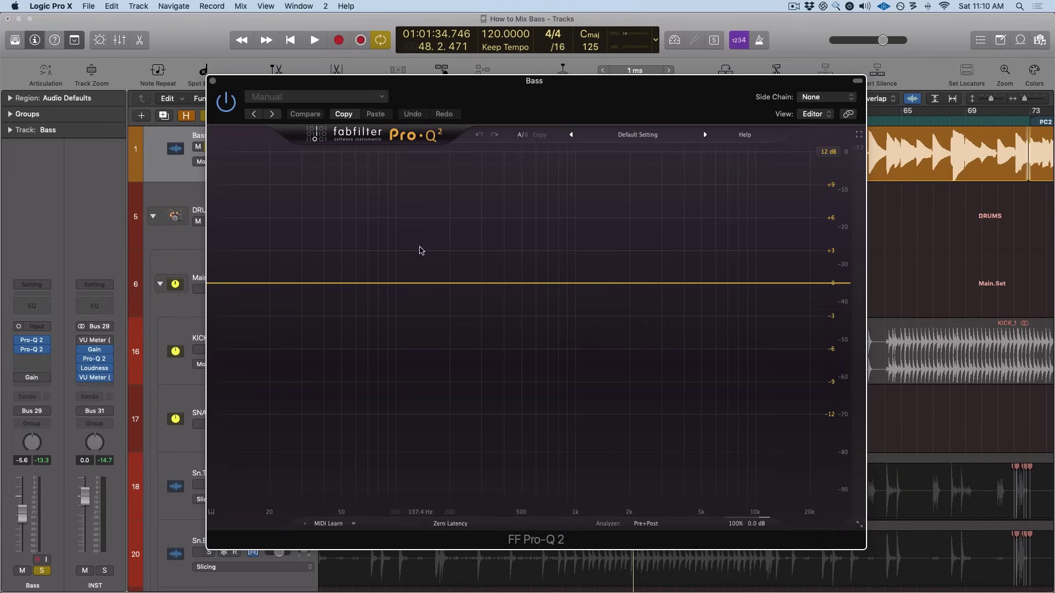
Step: Add a boosted bell band in the low mids during playback and delete the stray second bell near 300 Hz
left_click_drag(576, 88, 583, 80)
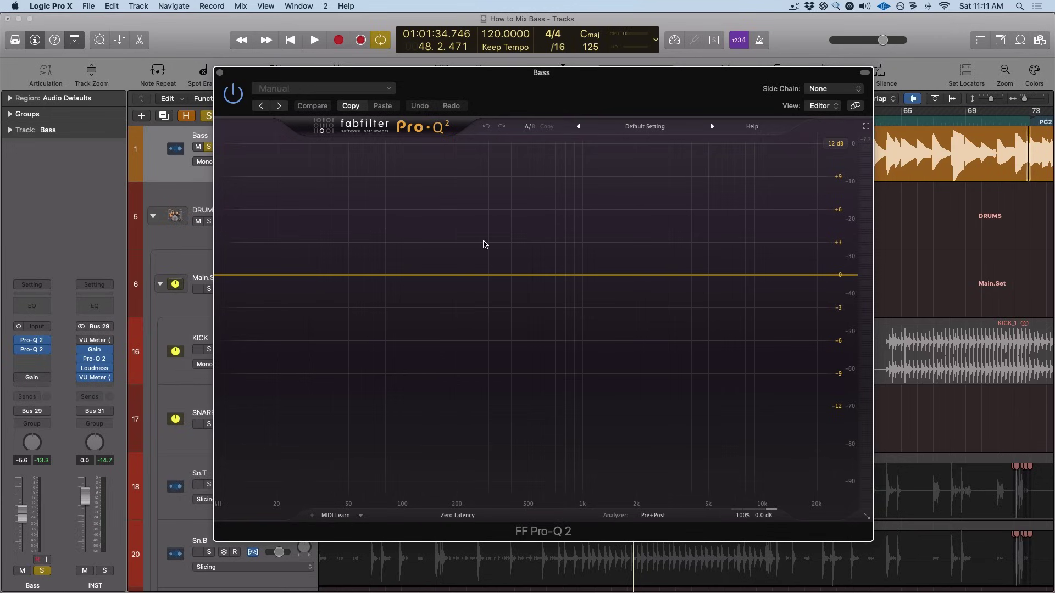
mouse_move(764, 515)
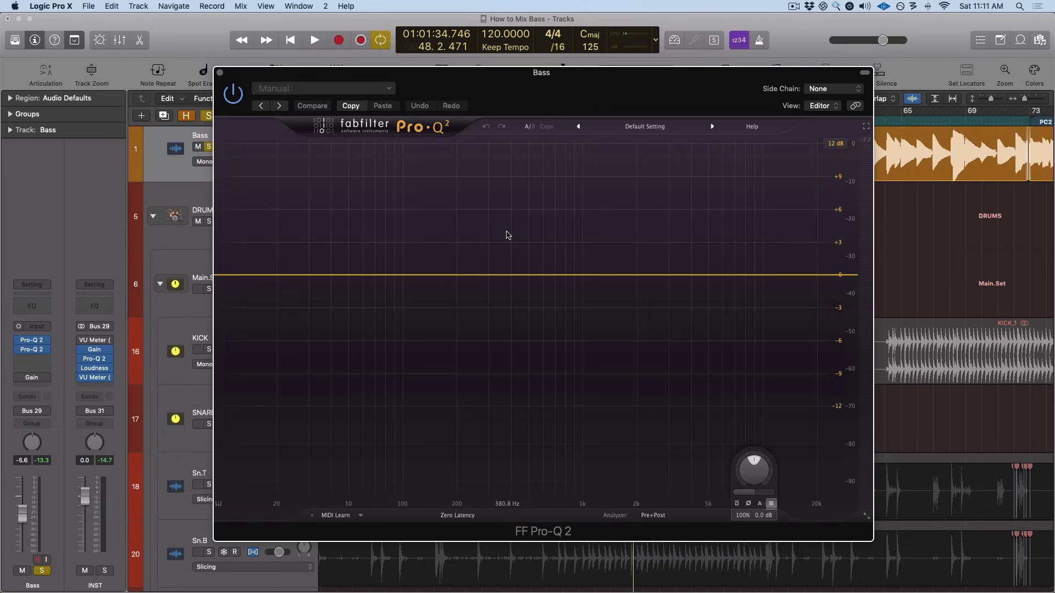
left_click_drag(480, 231, 484, 200)
key("space")
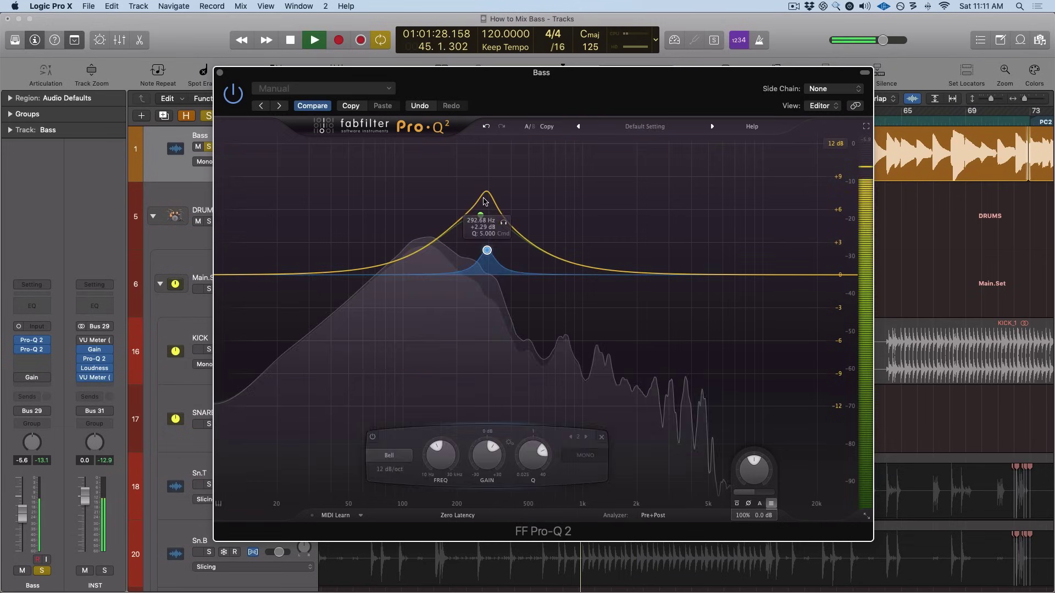
right_click(488, 250)
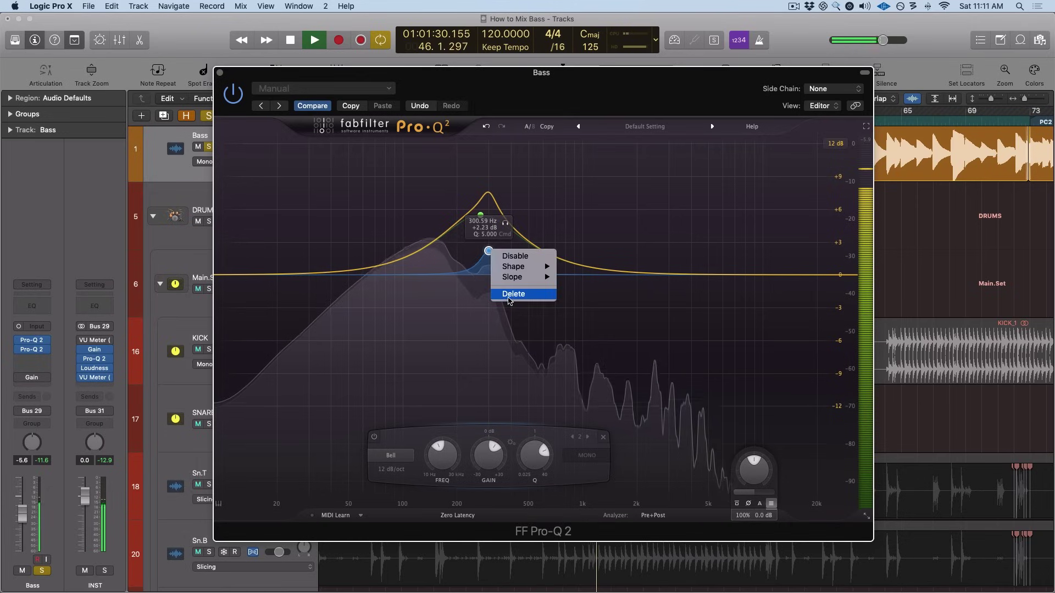
left_click(510, 295)
Step: Sweep the boosted bell during playback and turn it into a cut of about -4.3 dB at 637 Hz with a Q of 1.72
left_click_drag(481, 215, 555, 170)
key("space")
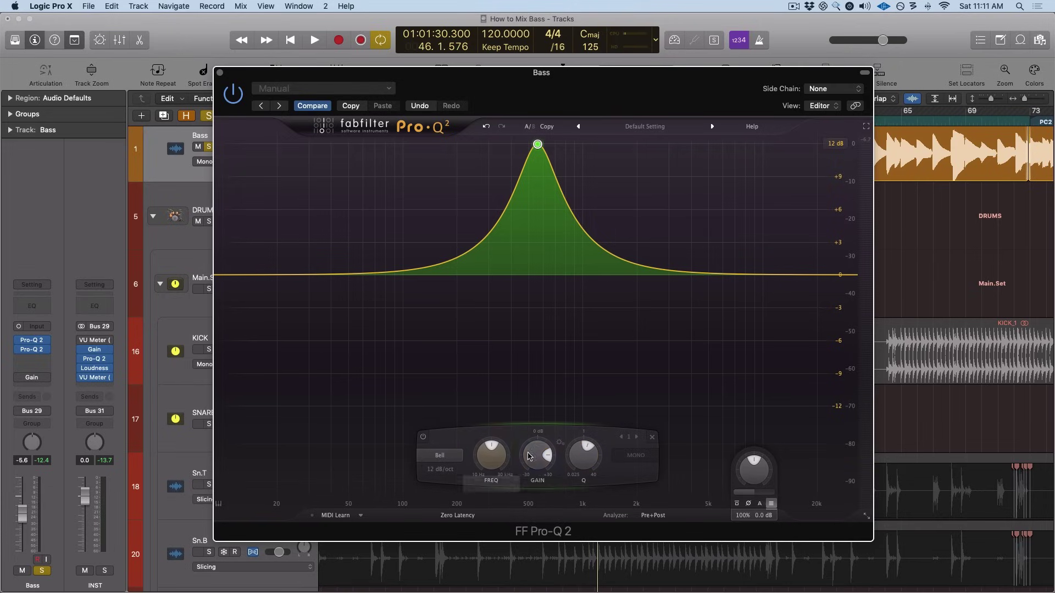
key("space")
mouse_move(530, 460)
left_click_drag(530, 461, 533, 548)
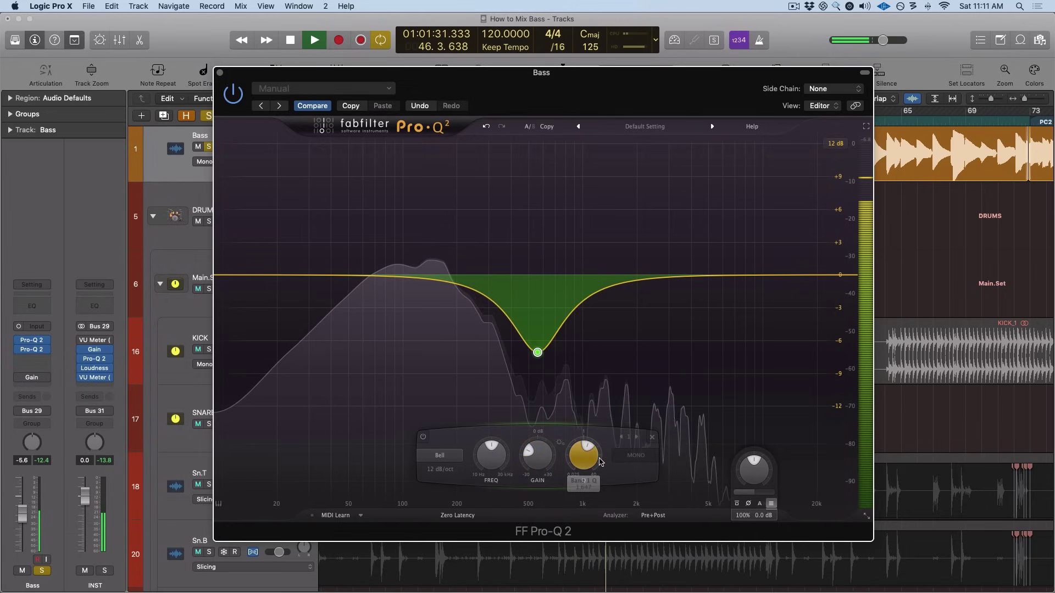
left_click_drag(582, 467, 535, 442)
left_click_drag(538, 323, 547, 322)
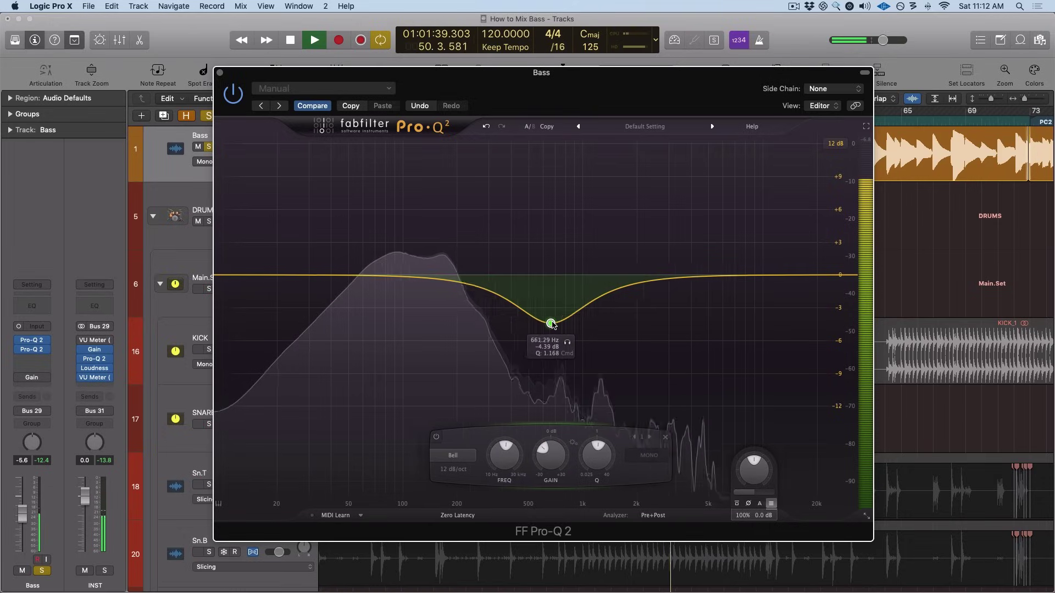
key("space")
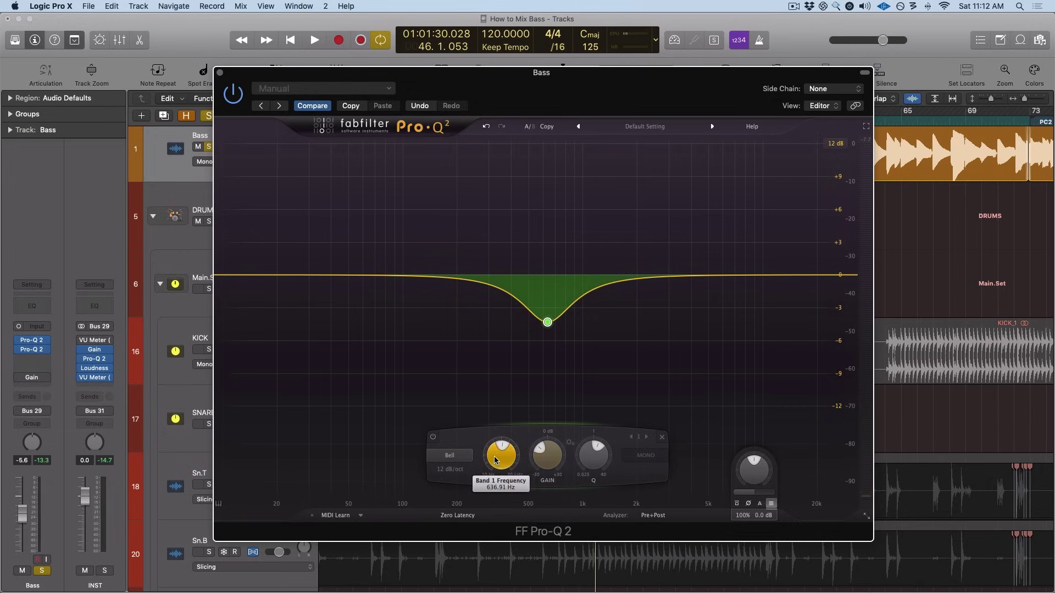
Step: Add a low shelf band at about 243 Hz with a gain of about -5.75 dB while listening to the bass
left_click(269, 276)
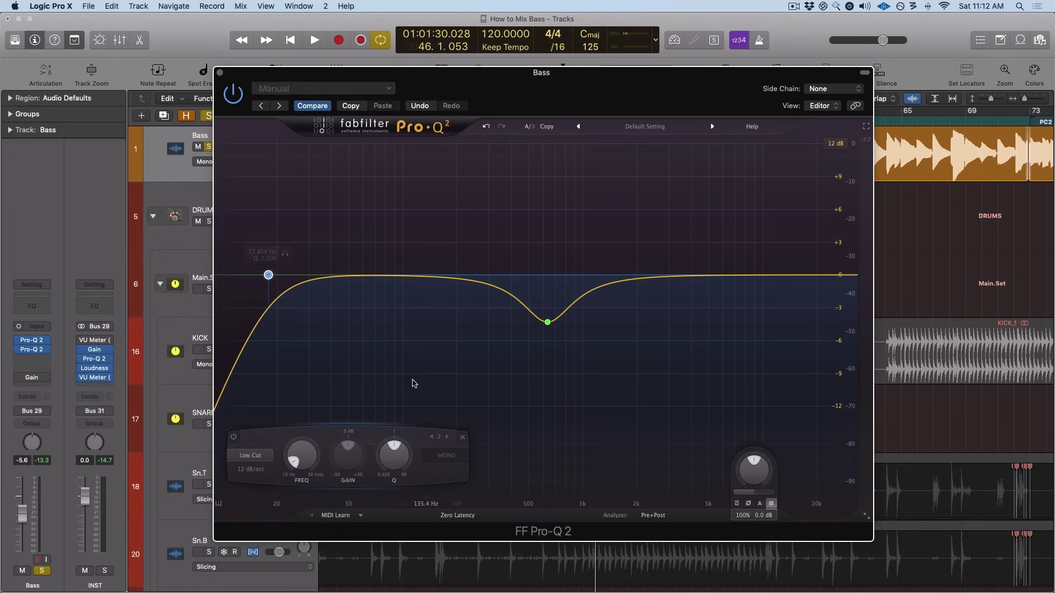
left_click(250, 455)
left_click(244, 481)
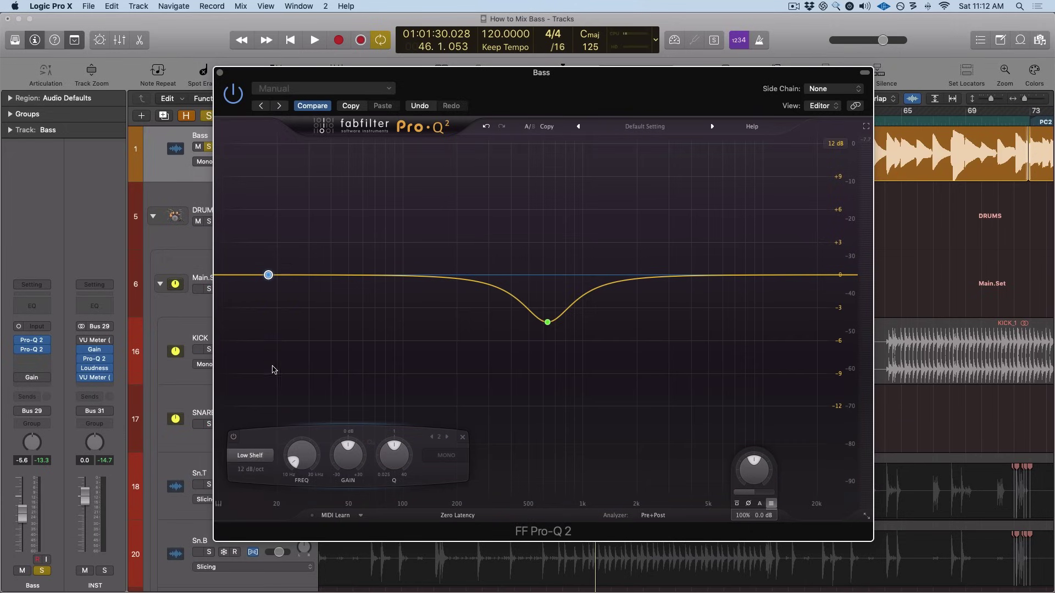
left_click_drag(269, 275, 473, 321)
key("space")
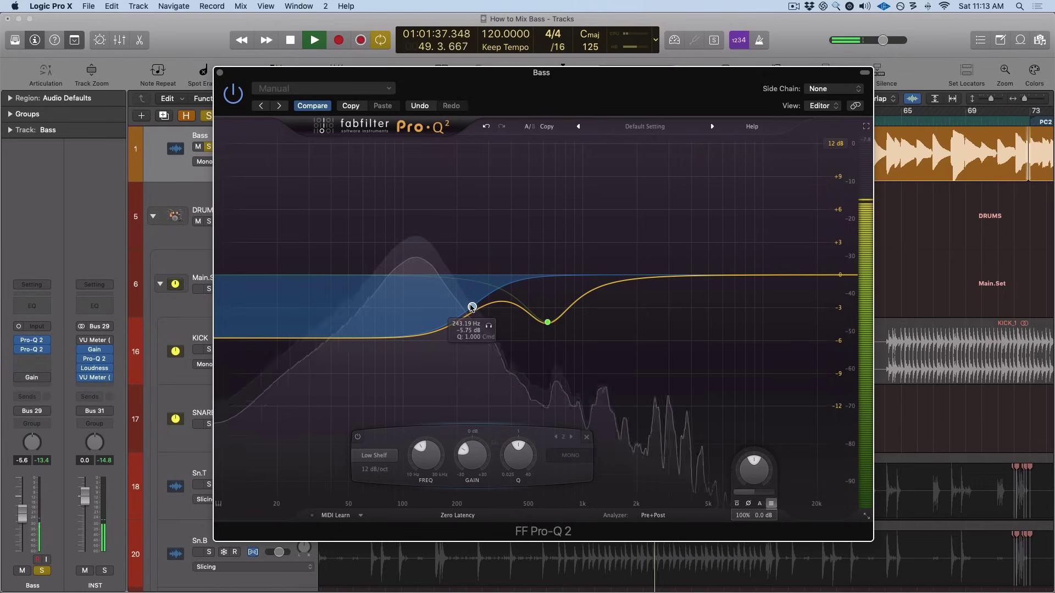
key("space")
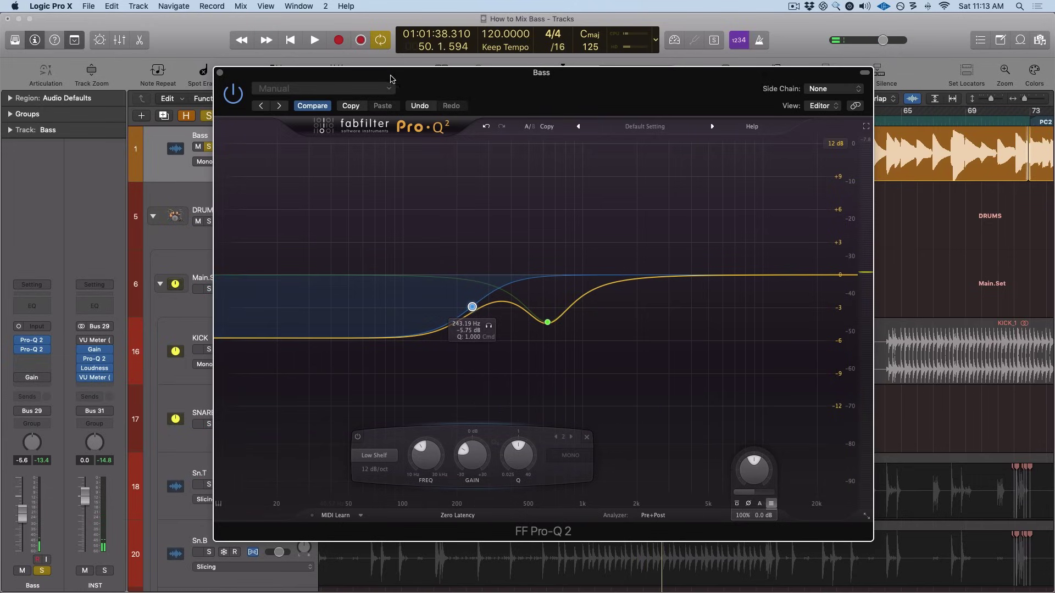
Step: Open the VU Meter on the INST channel, set it to medium size without its header, and place it beside the EQ
left_click_drag(413, 90, 388, 87)
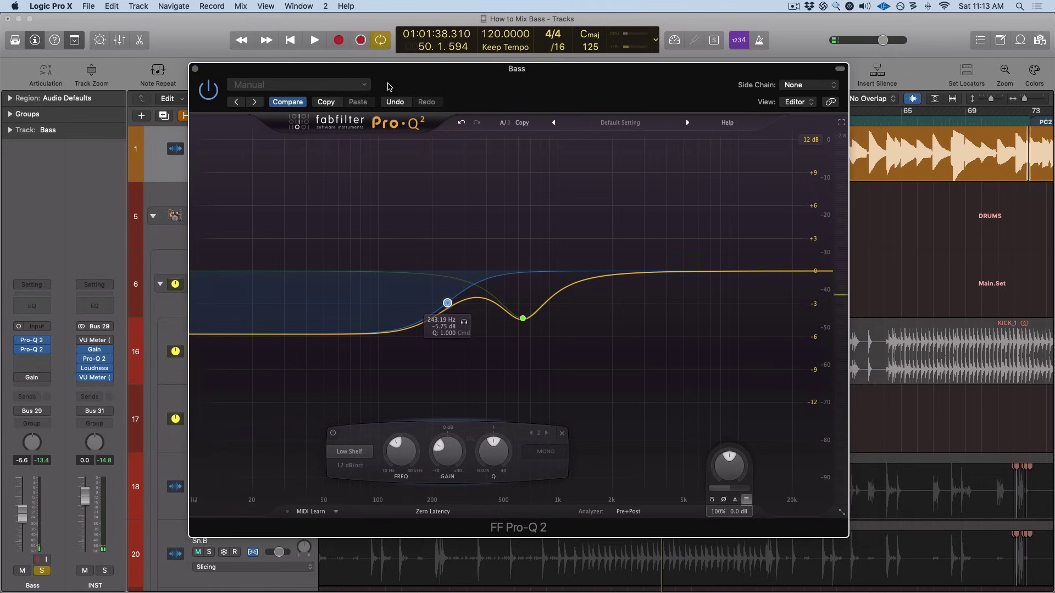
left_click(101, 376)
left_click_drag(307, 189, 329, 103)
left_click_drag(816, 97, 876, 201)
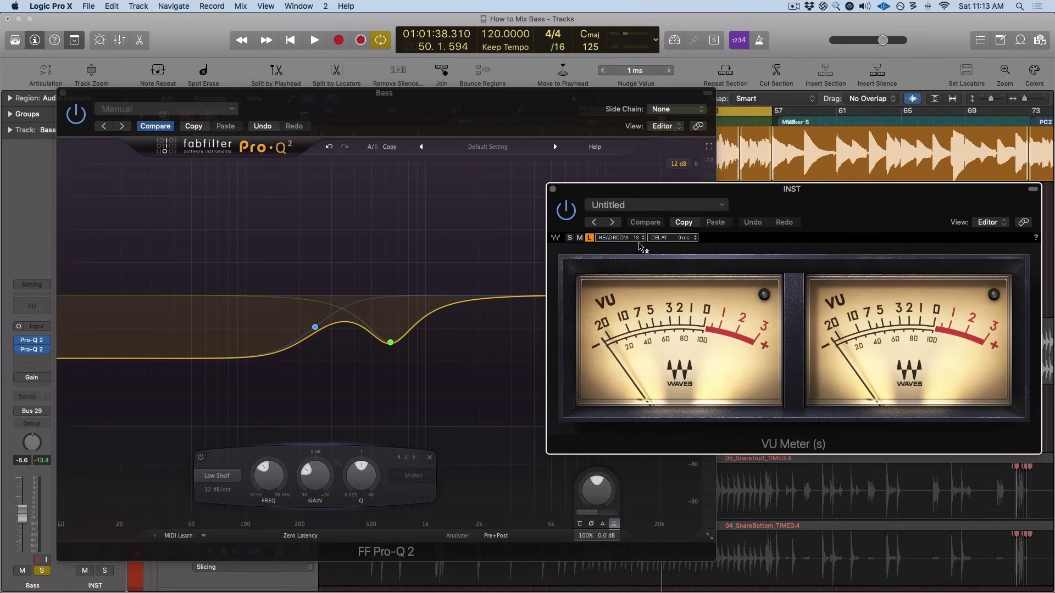
left_click(579, 237)
left_click(873, 189)
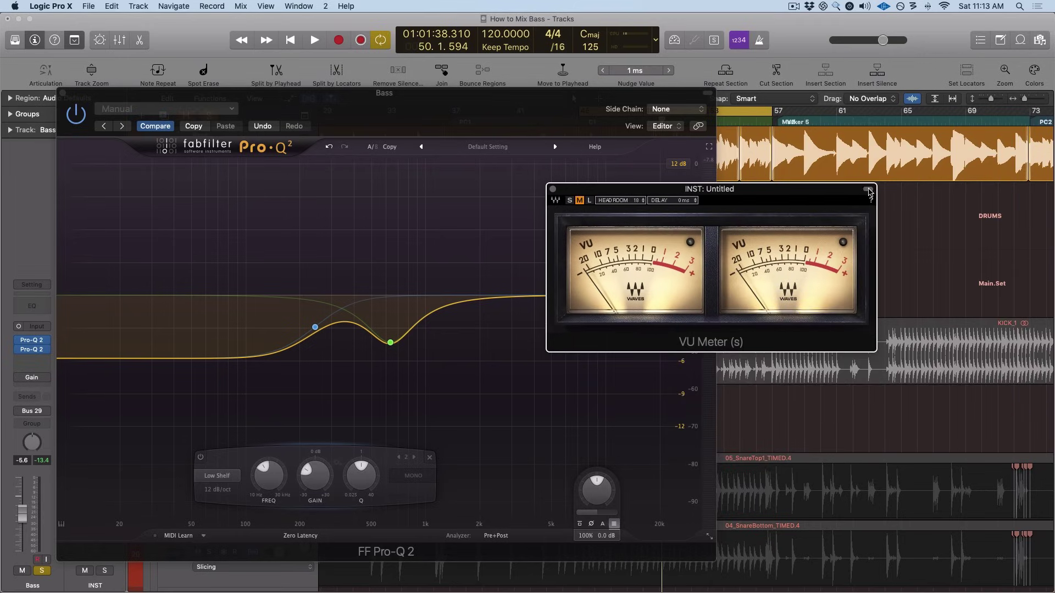
left_click_drag(792, 190, 953, 352)
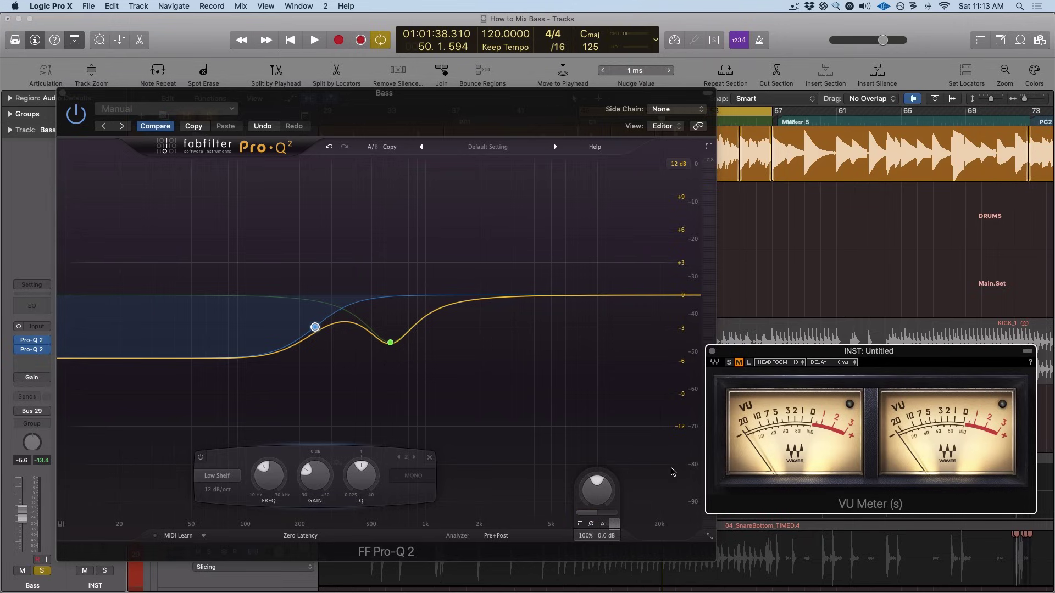
Step: Compare the bass with the second EQ bypassed and enabled while watching the VU meter
left_click(580, 525)
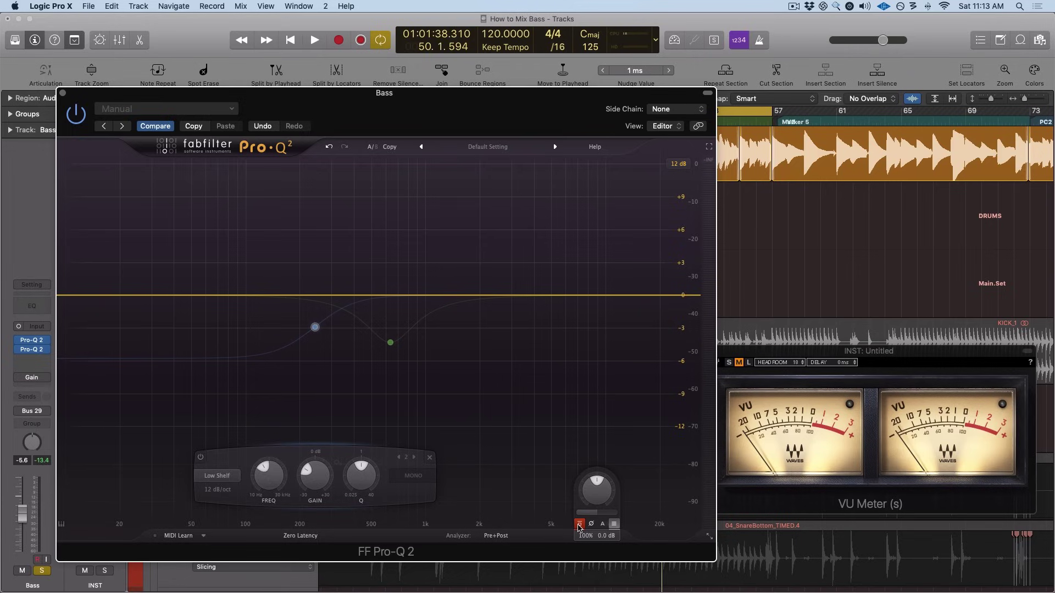
key("space")
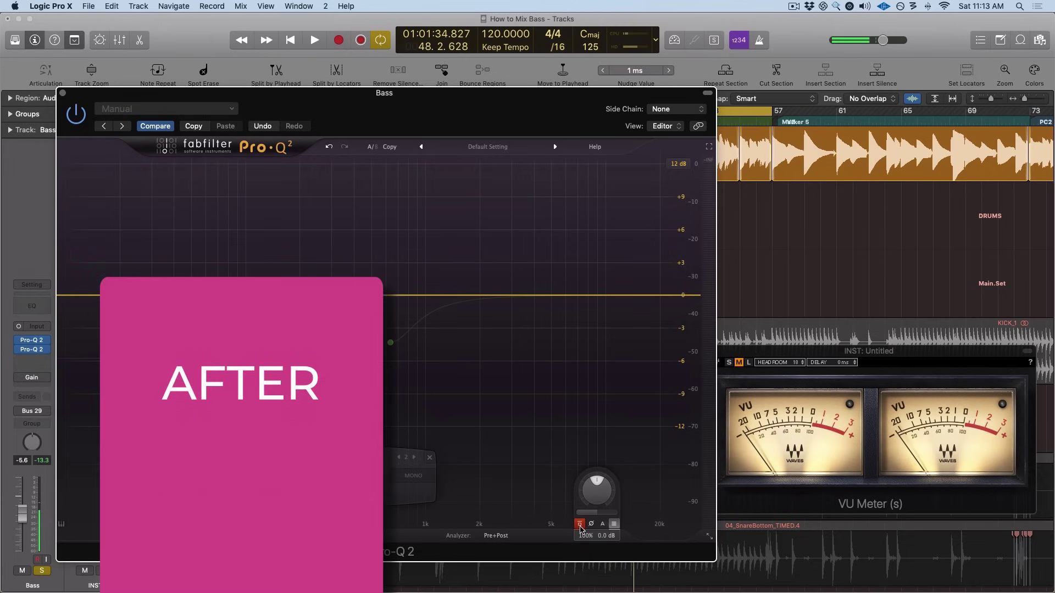
left_click(580, 524)
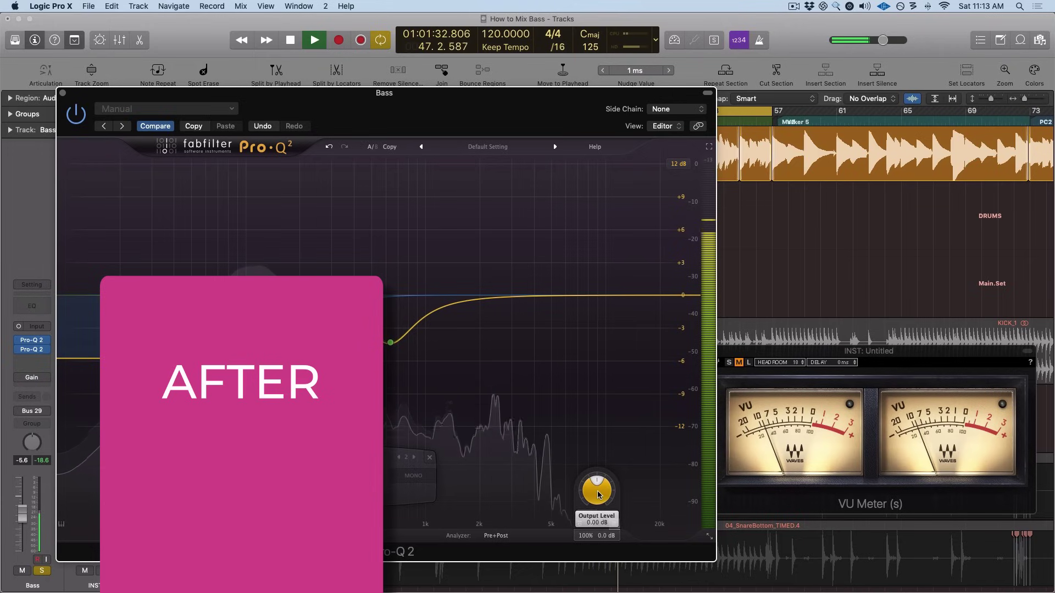
key("space")
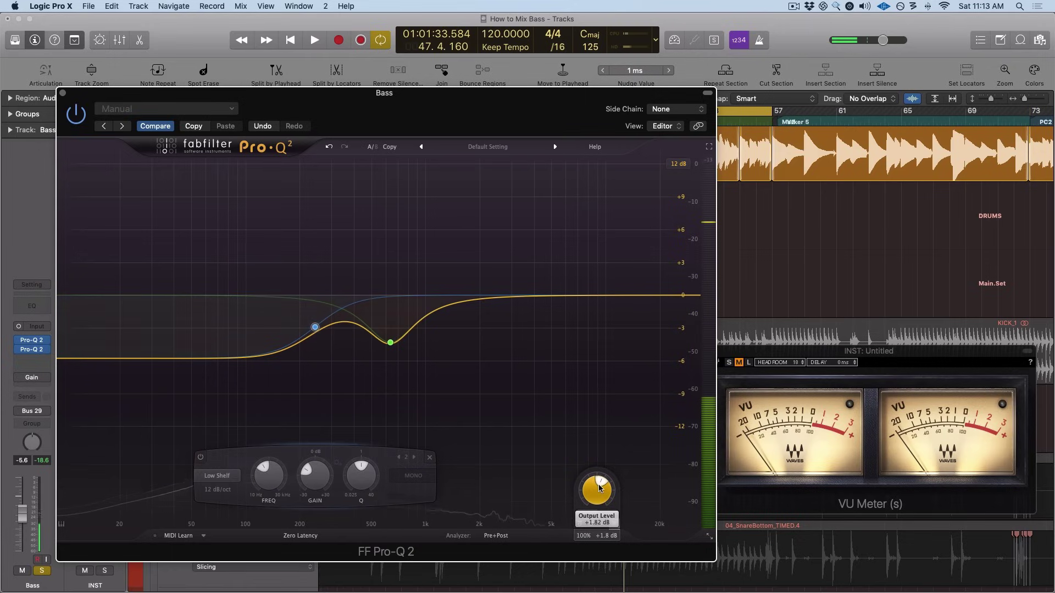
Step: Raise the EQ's output level to +5.0 dB during playback to make up for the cuts
left_click_drag(599, 496, 599, 489)
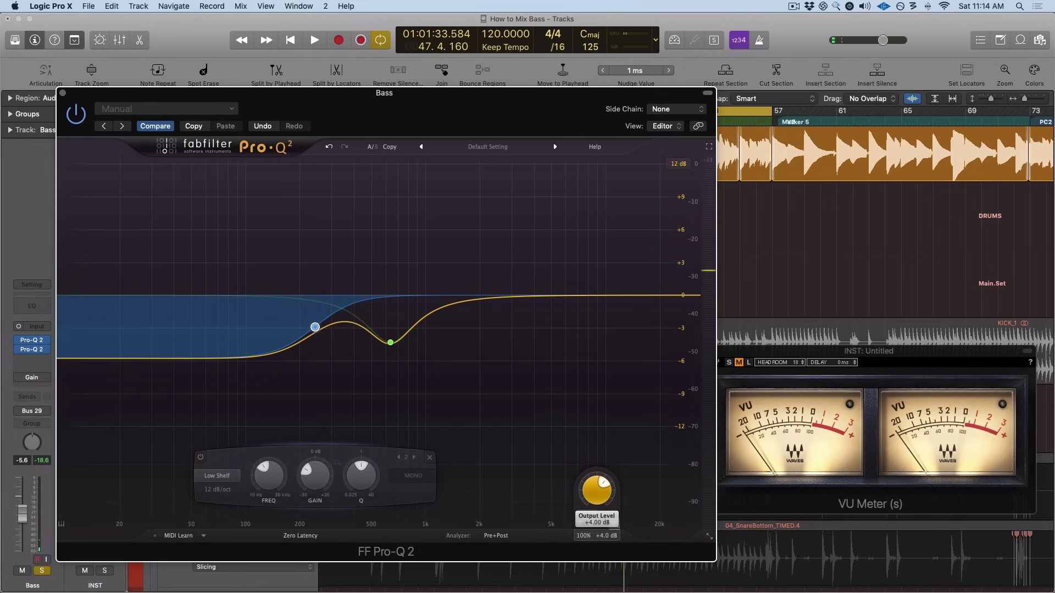
key("space")
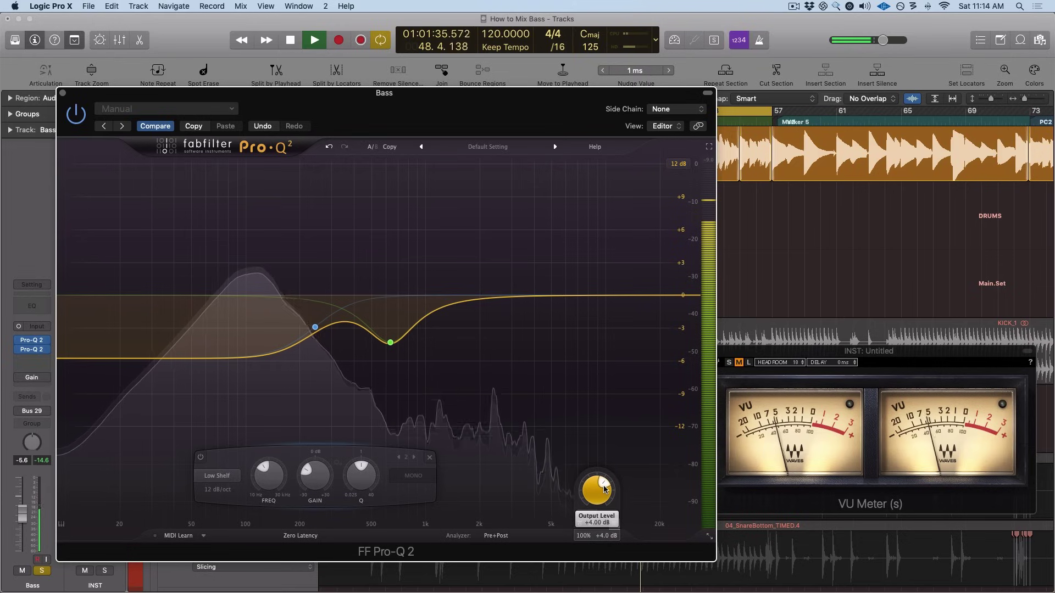
double_click(600, 495)
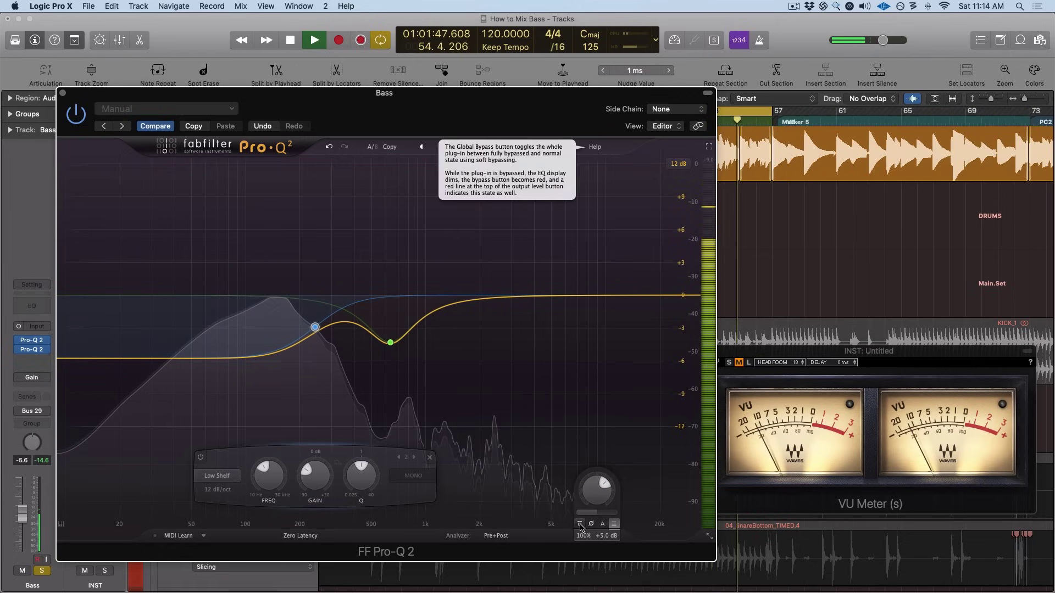
Step: Play the bass with the EQ bypassed and re-enable it to compare the level-matched sound
left_click(580, 525)
key("space")
key("space")
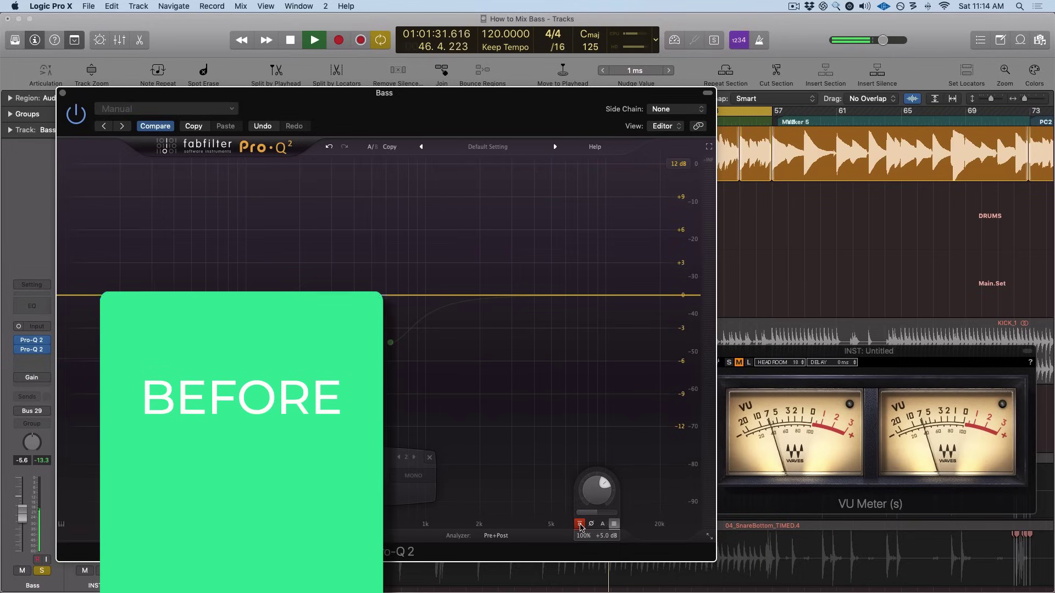
left_click(580, 525)
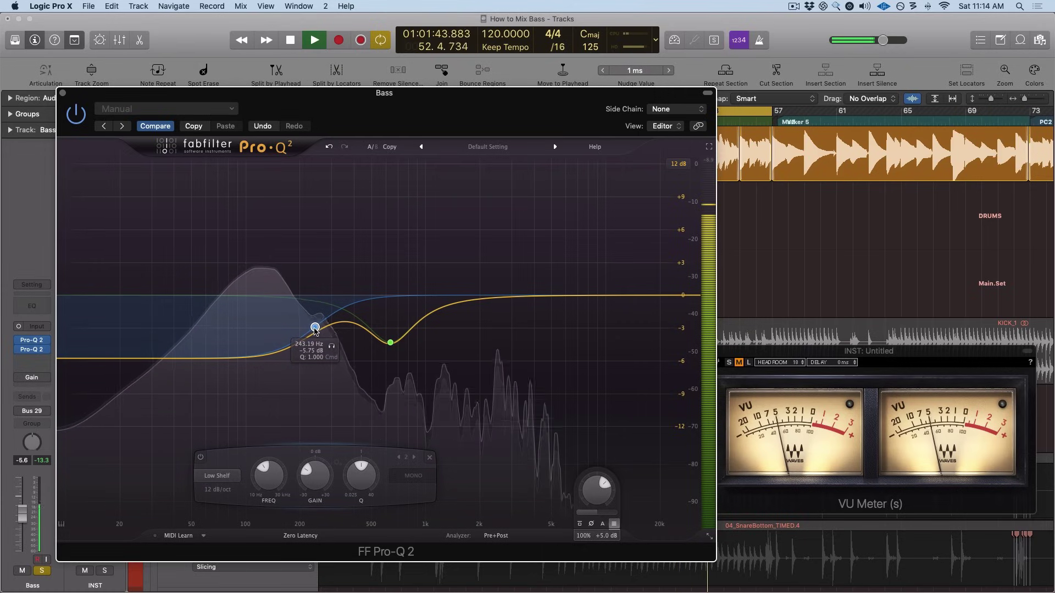
Step: Add a narrow bell cut of about -8 dB near 797 Hz and shift the 637 Hz bell down to roughly 450 Hz
left_click(390, 343)
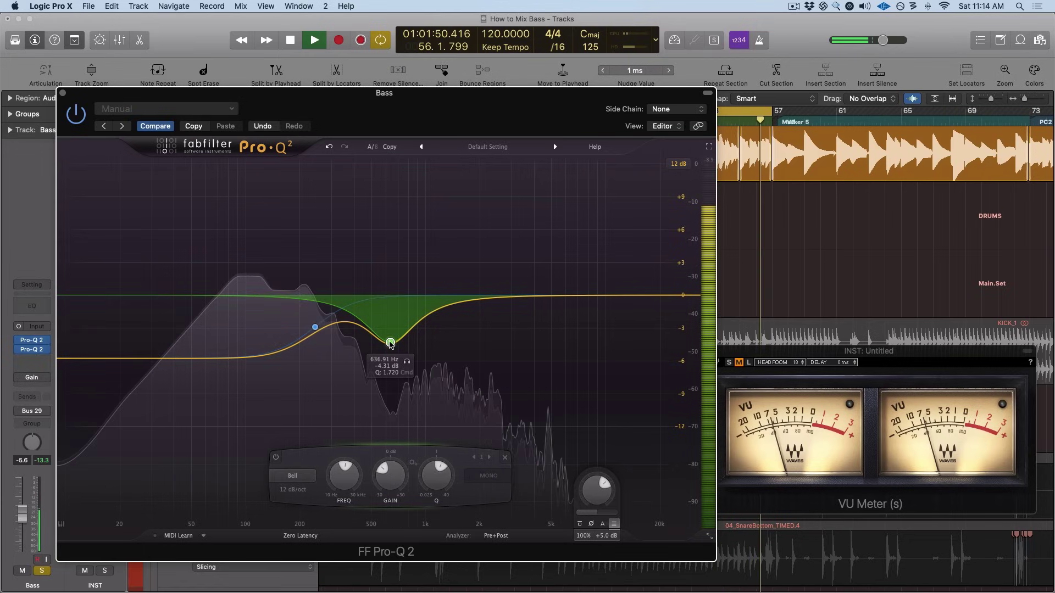
double_click(439, 194)
left_click_drag(439, 194, 408, 383)
left_click_drag(388, 339, 362, 342)
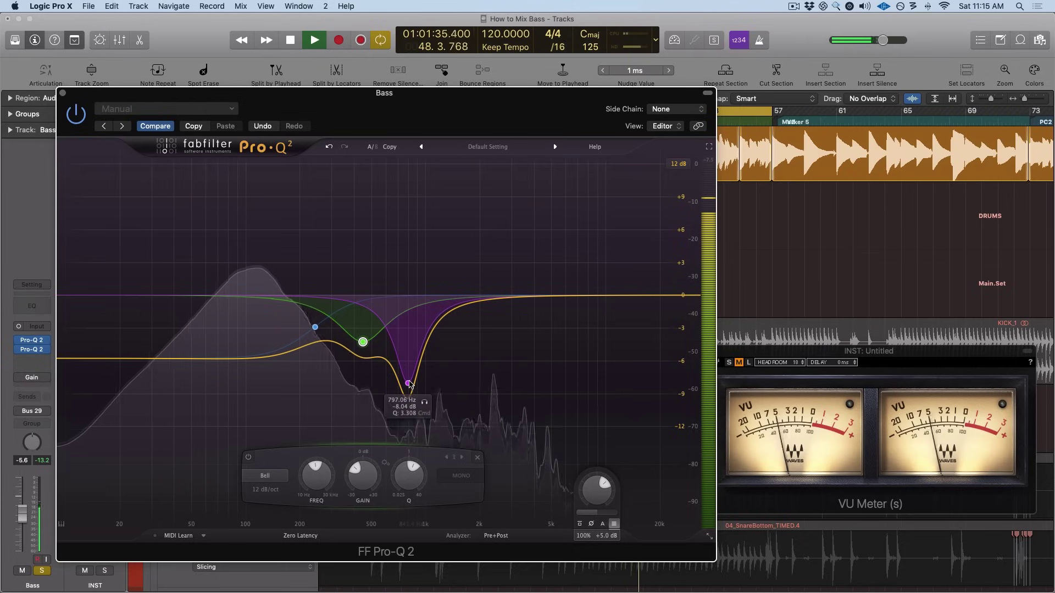
Step: Ease the narrow bell to about -4.6 dB at 819 Hz and the lower bell to about -2.2 dB at 456 Hz
left_click_drag(407, 383, 410, 346)
left_click_drag(362, 342, 364, 320)
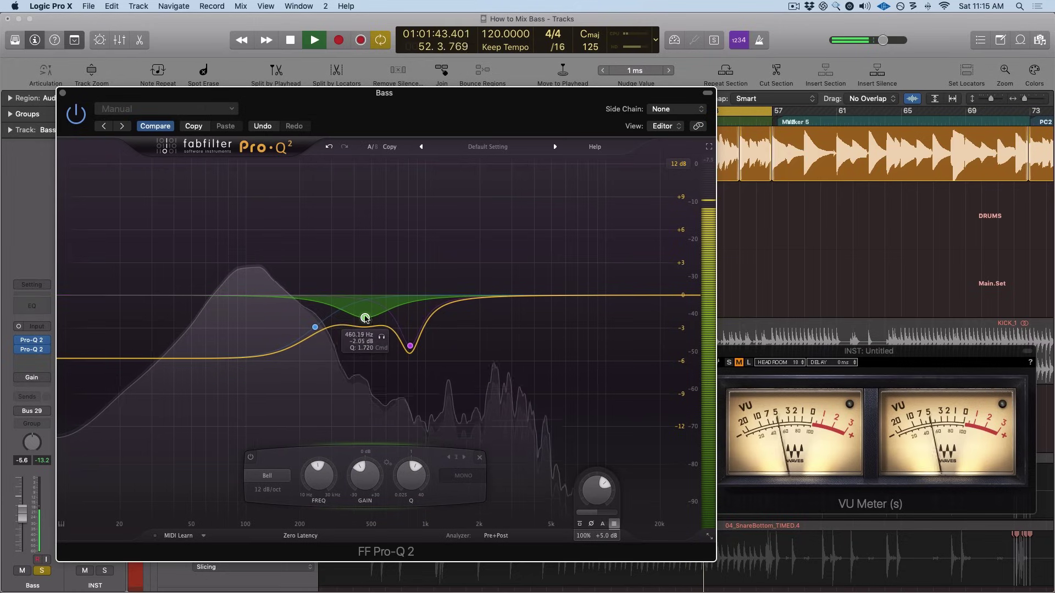
left_click_drag(385, 93, 371, 80)
key("space")
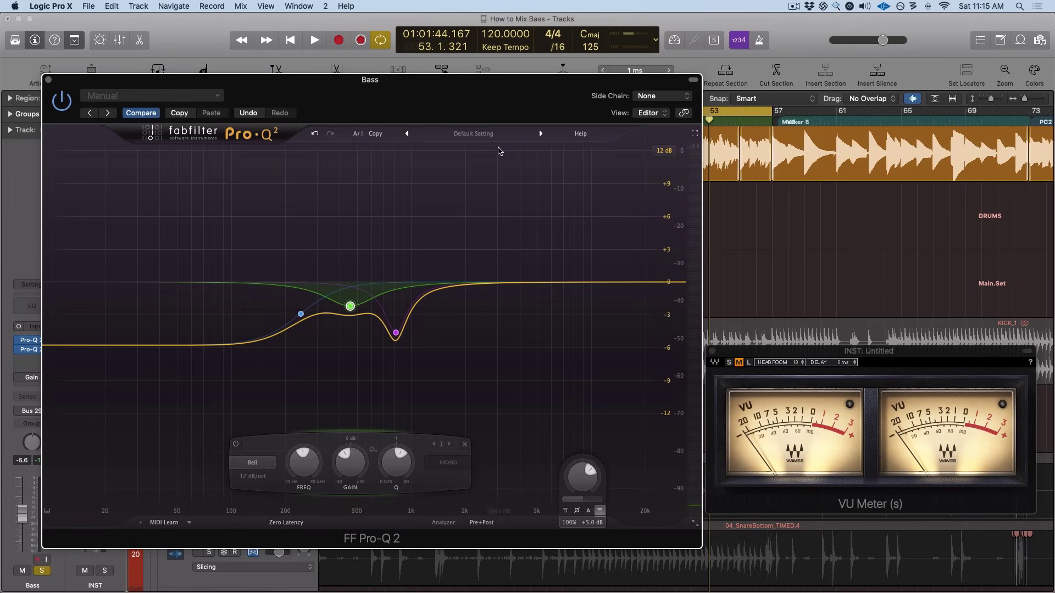
left_click_drag(90, 87, 92, 81)
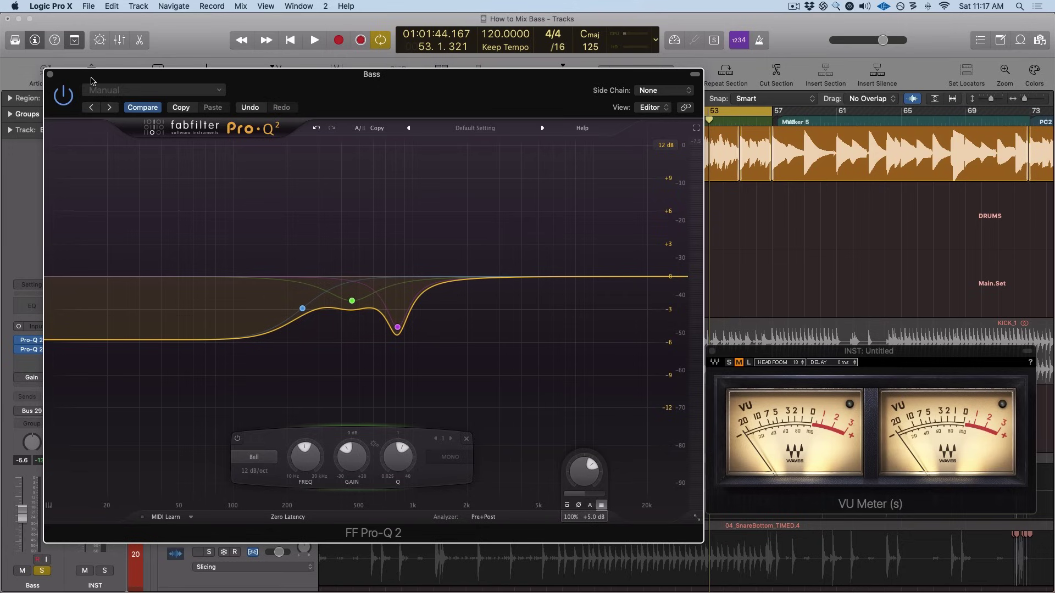
left_click(352, 301)
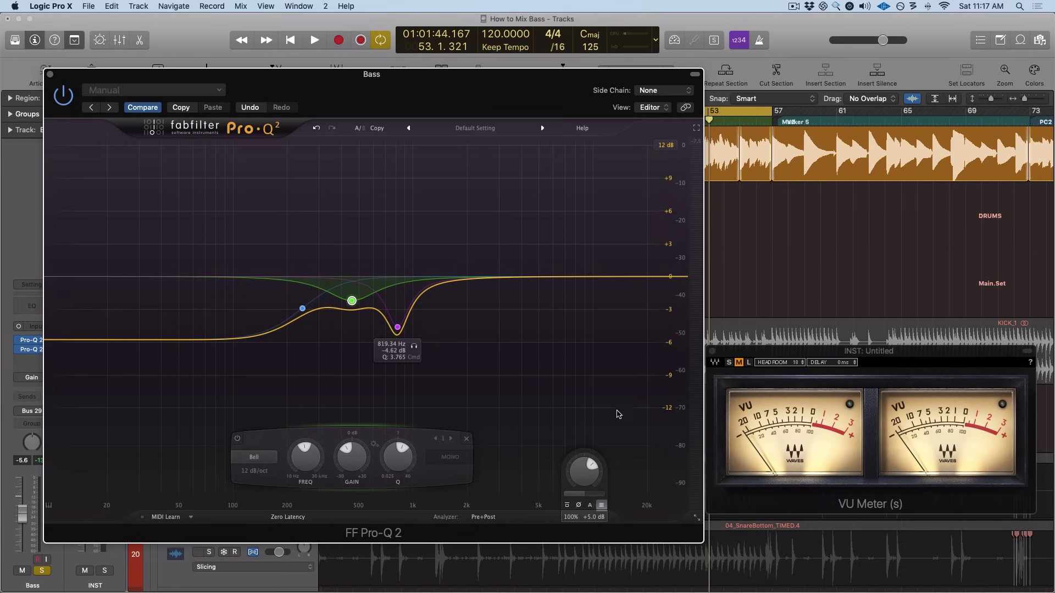
mouse_move(575, 476)
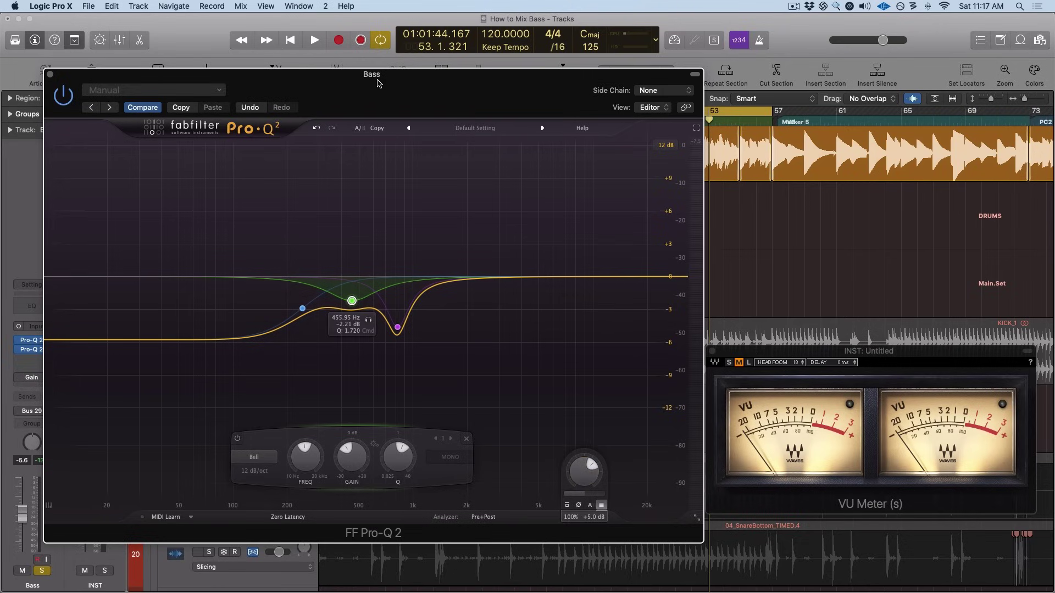
left_click_drag(377, 83, 414, 72)
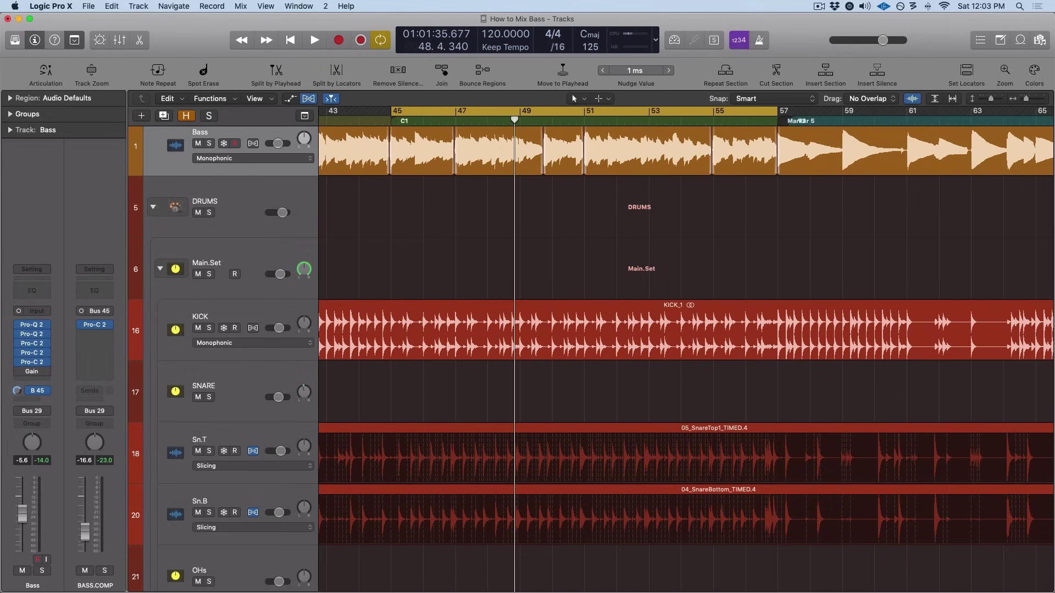
Step: Insert another FF Pro-Q 2 directly below the three Pro-C 2 compressors on the Bass channel and play the bass
mouse_move(35, 346)
scroll(33, 382, "down", 1)
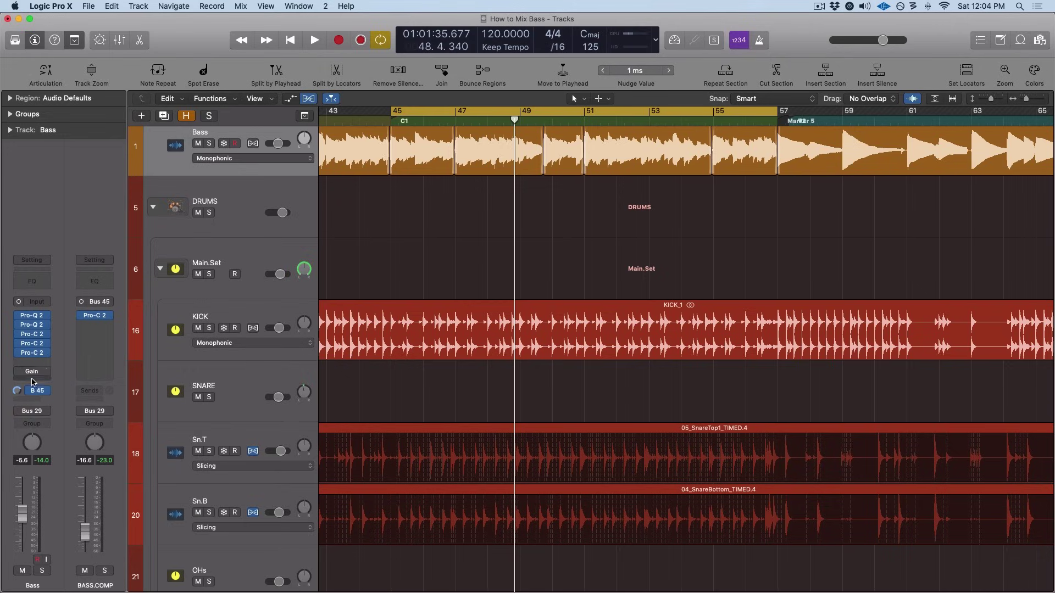
scroll(33, 382, "down", 1)
left_click(32, 362)
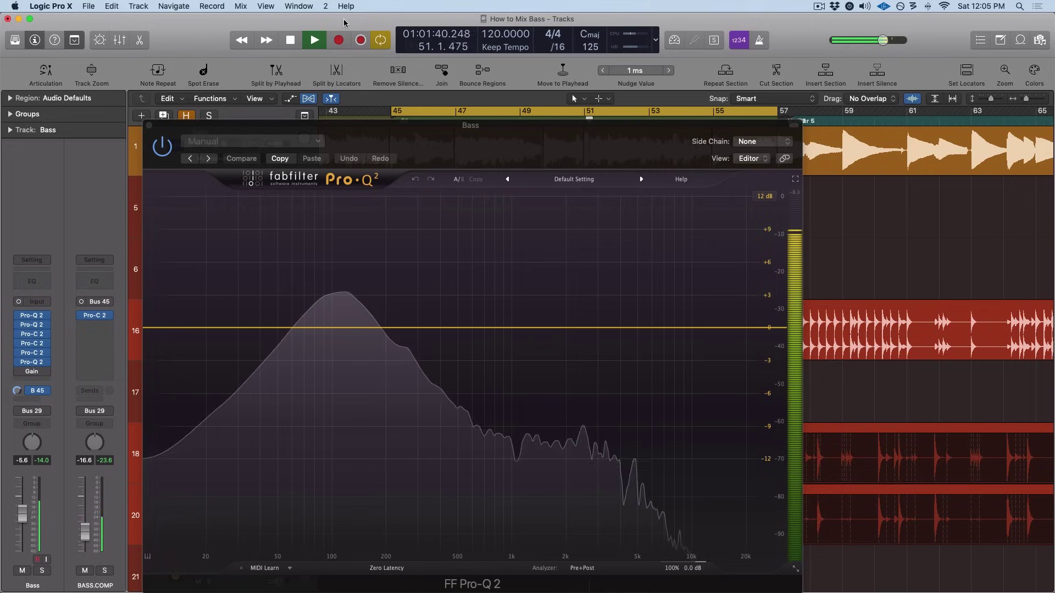
Step: Stop playback, solo the KICK and Bass tracks, and open the kick's Pro-Q 2 alongside the bass EQ
key("space")
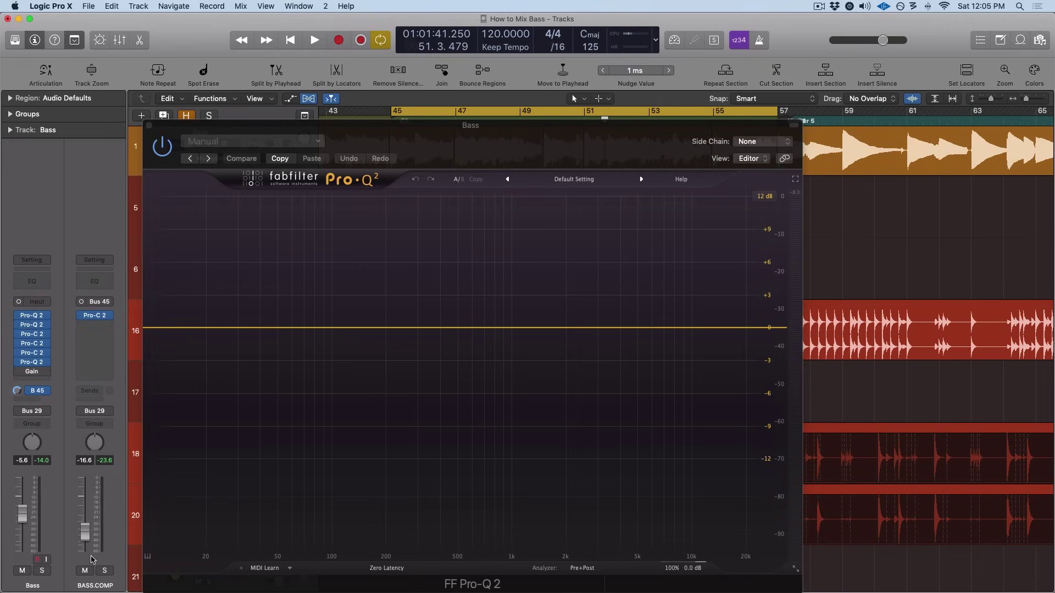
left_click_drag(392, 125, 576, 91)
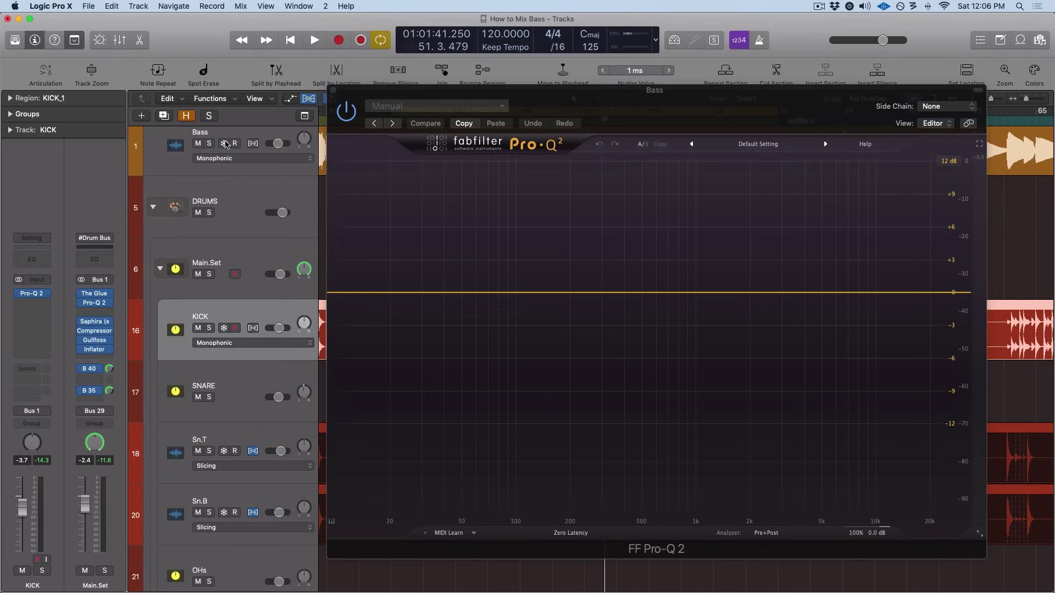
left_click(208, 329)
left_click(209, 143)
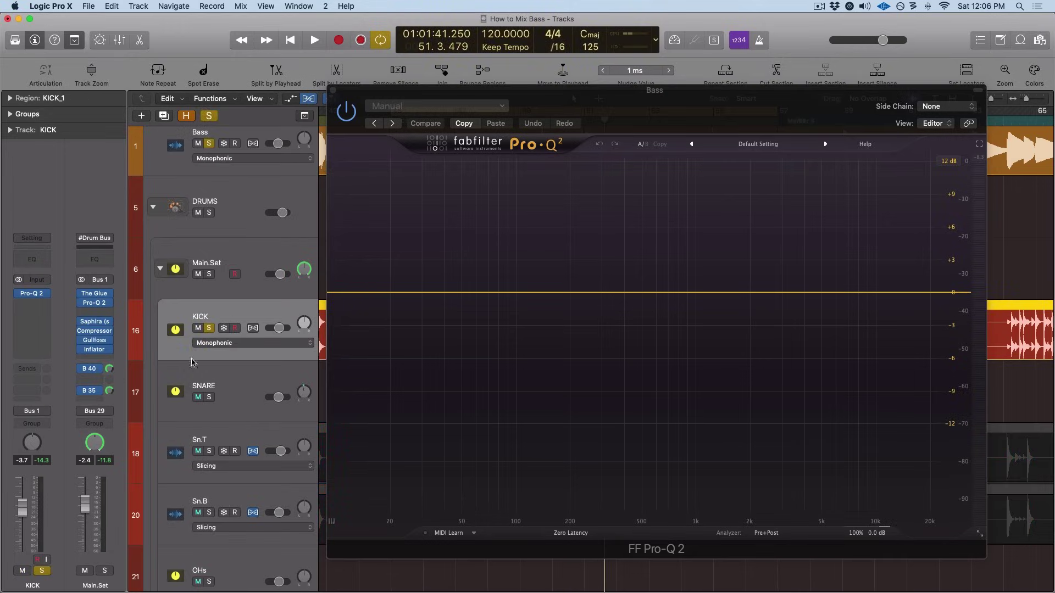
left_click(31, 293)
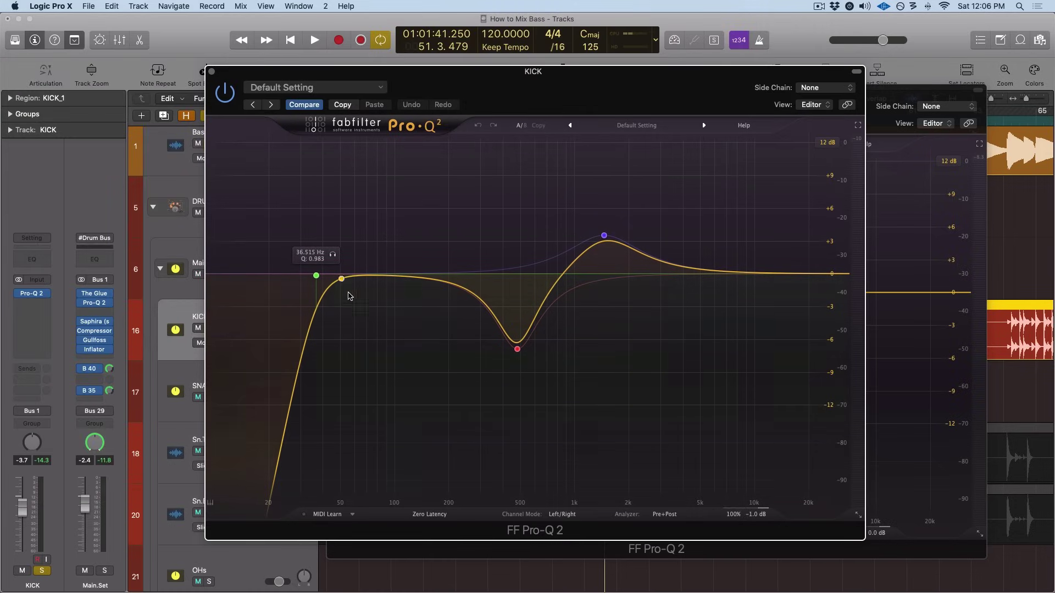
Step: Compare the kick and bass EQ windows, and play both tracks to examine the kick's low-frequency peaks
left_click(928, 100)
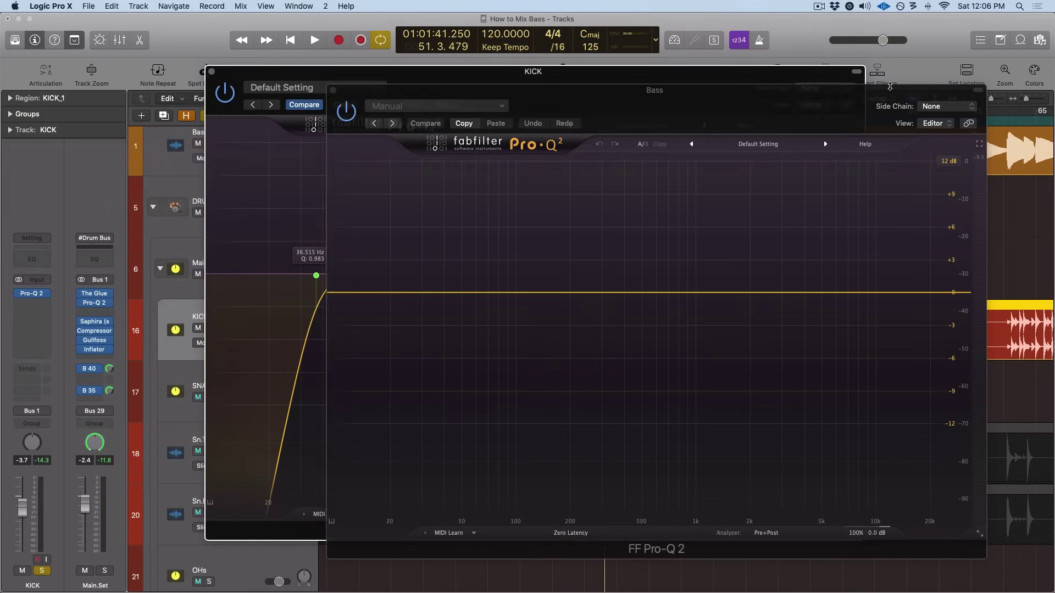
left_click(661, 77)
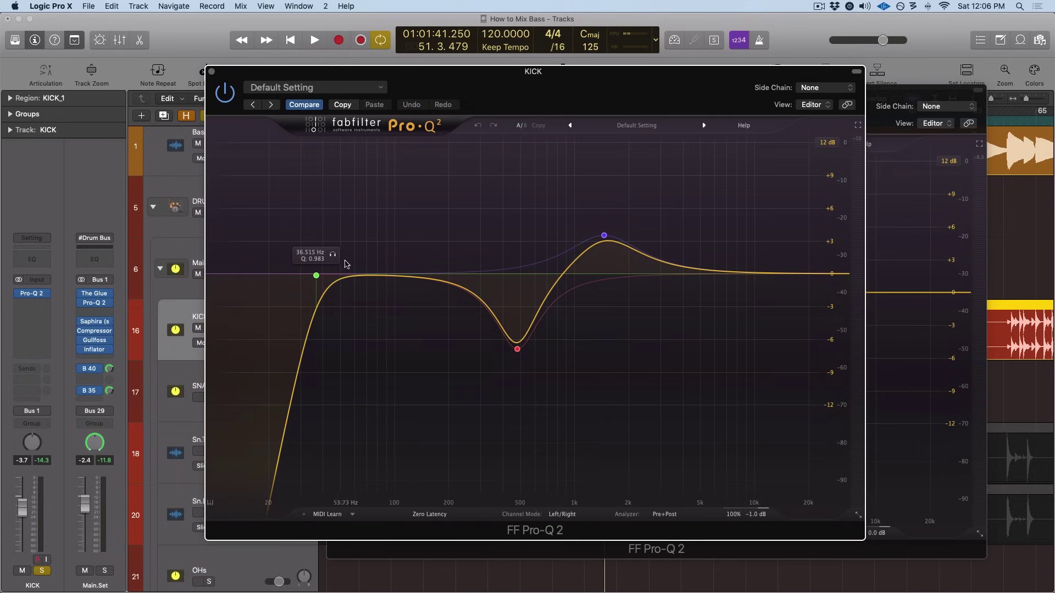
left_click(887, 108)
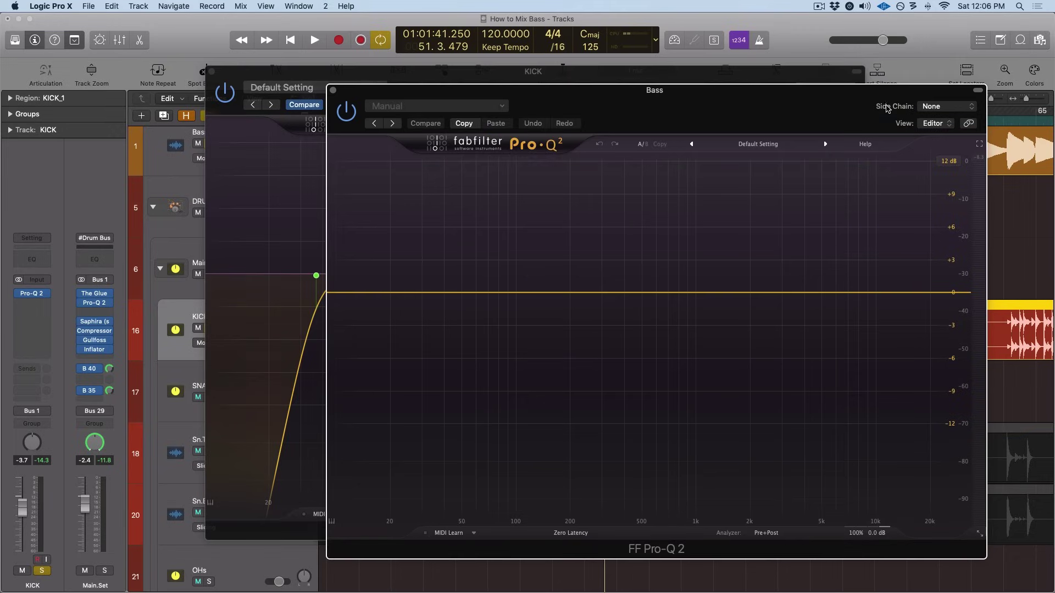
left_click(534, 75)
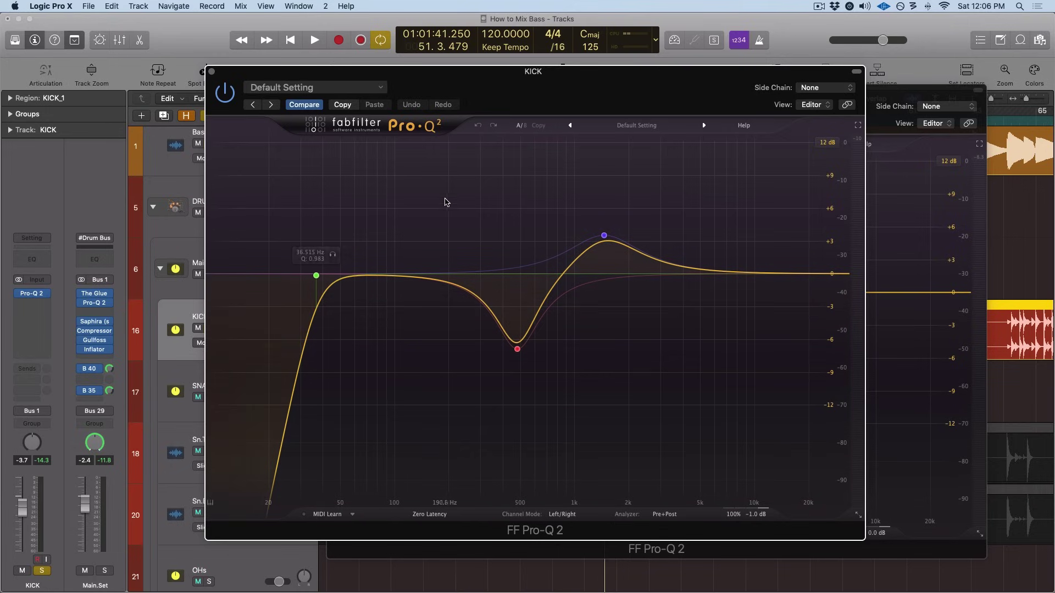
key("space")
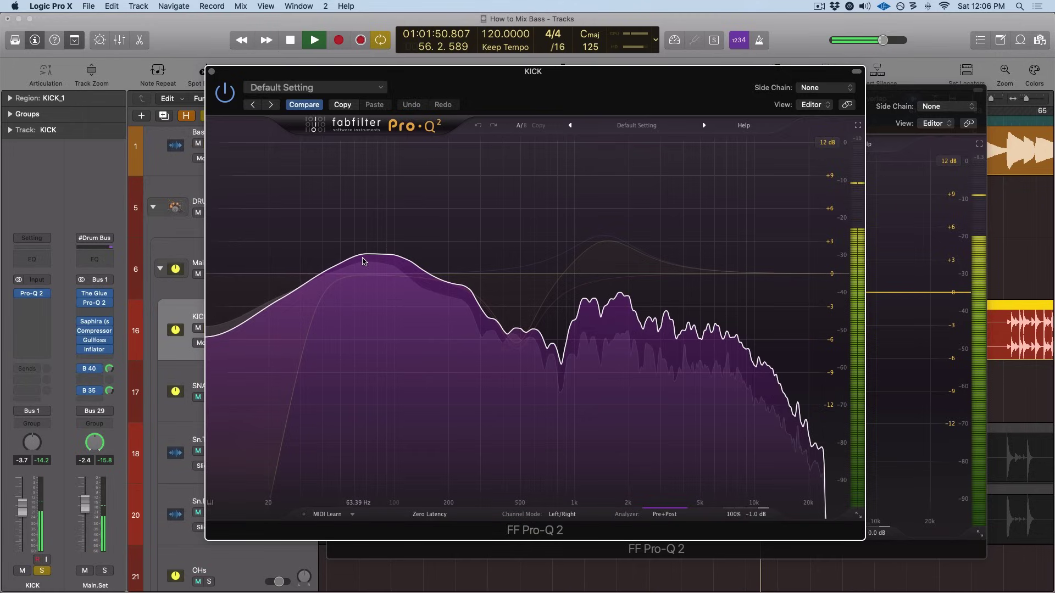
key("space")
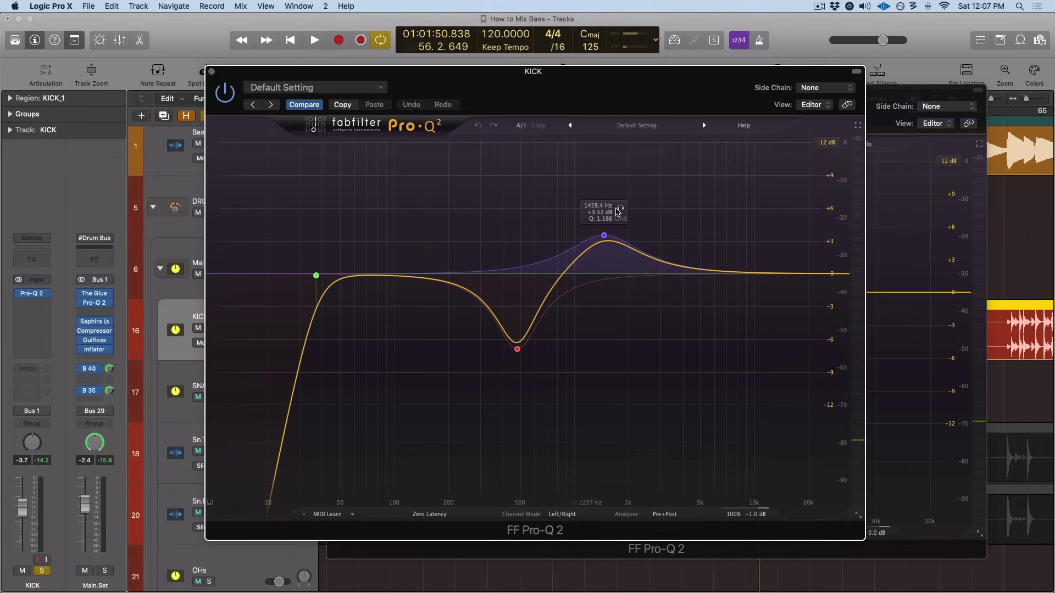
Step: While playing, add kick bell boosts at about 62 Hz and 106 Hz, narrowed to a Q of about 5.1 and 3.4
double_click(352, 245)
key("space")
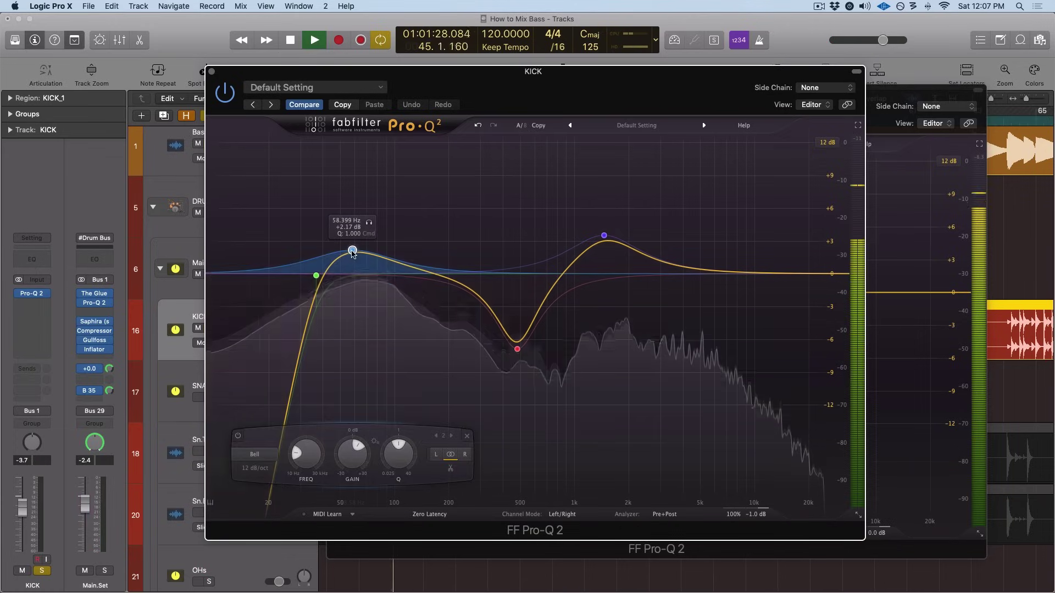
double_click(401, 240)
left_click_drag(401, 240, 399, 241)
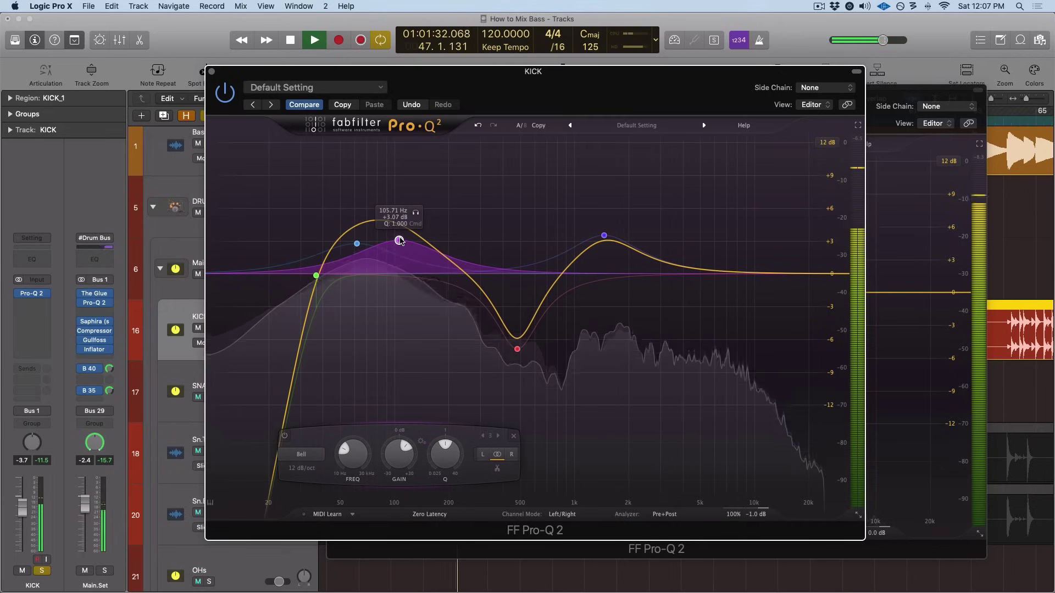
left_click_drag(453, 444, 389, 327)
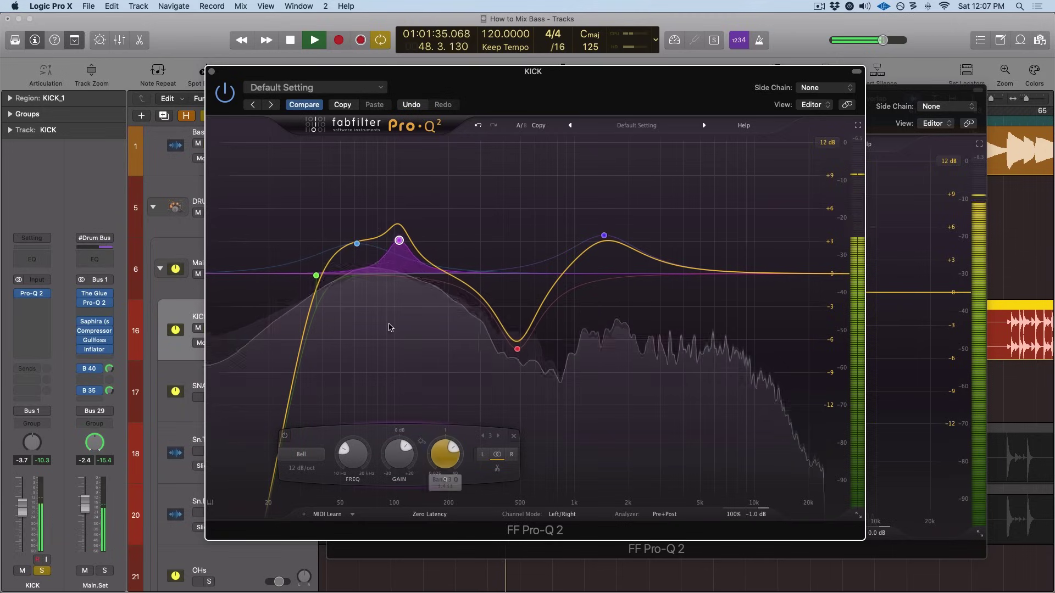
left_click(357, 244)
left_click_drag(405, 455, 385, 419)
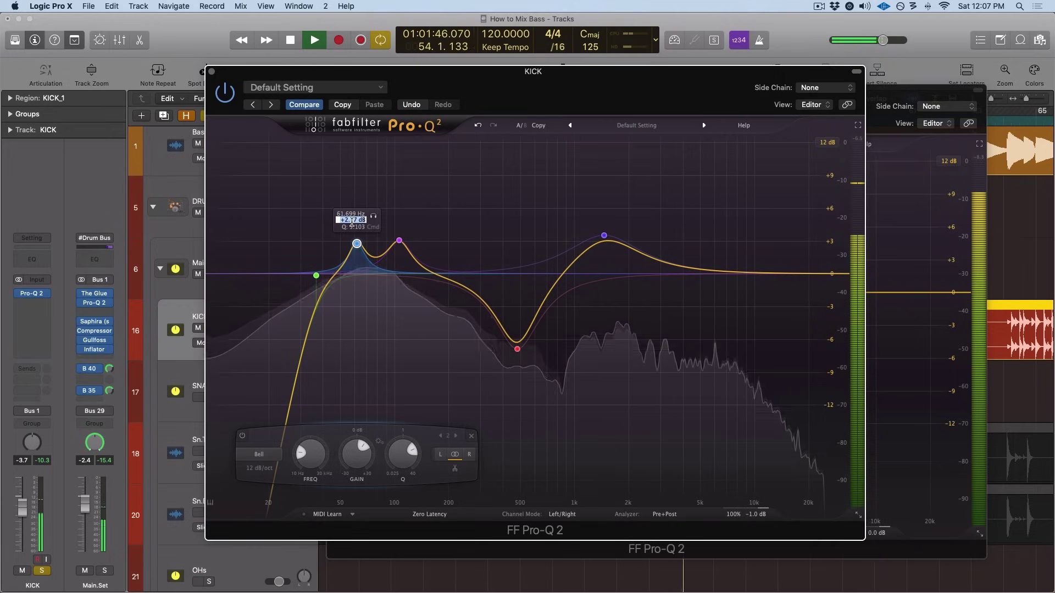
Step: Set both low-frequency bell boosts on the kick to +3 dB and stop playback
left_click(355, 221)
type("3")
key("Return")
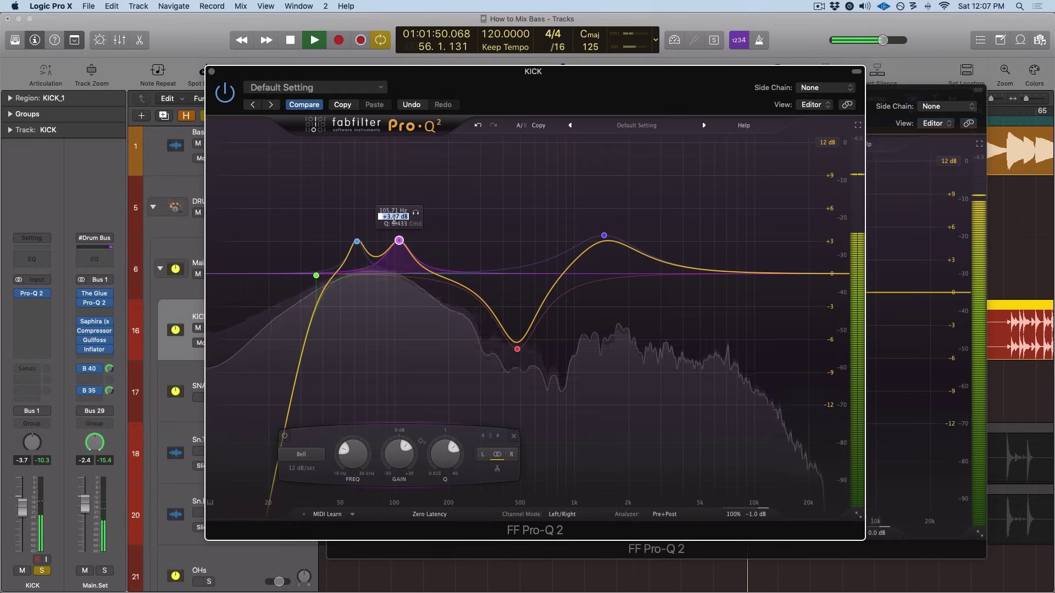
left_click(413, 217)
type("3")
key("Return")
key("space")
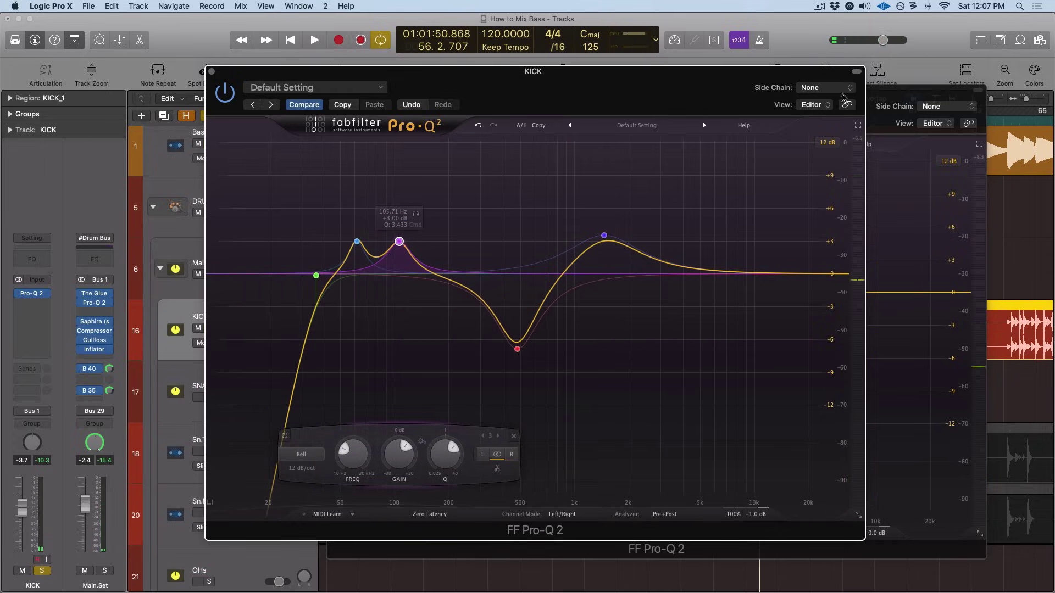
Step: Add bell cuts at 62 Hz and about 100 Hz on the bass EQ, and move the kick's 106 Hz boost to 100 Hz
left_click(873, 99)
left_click_drag(448, 293, 458, 305)
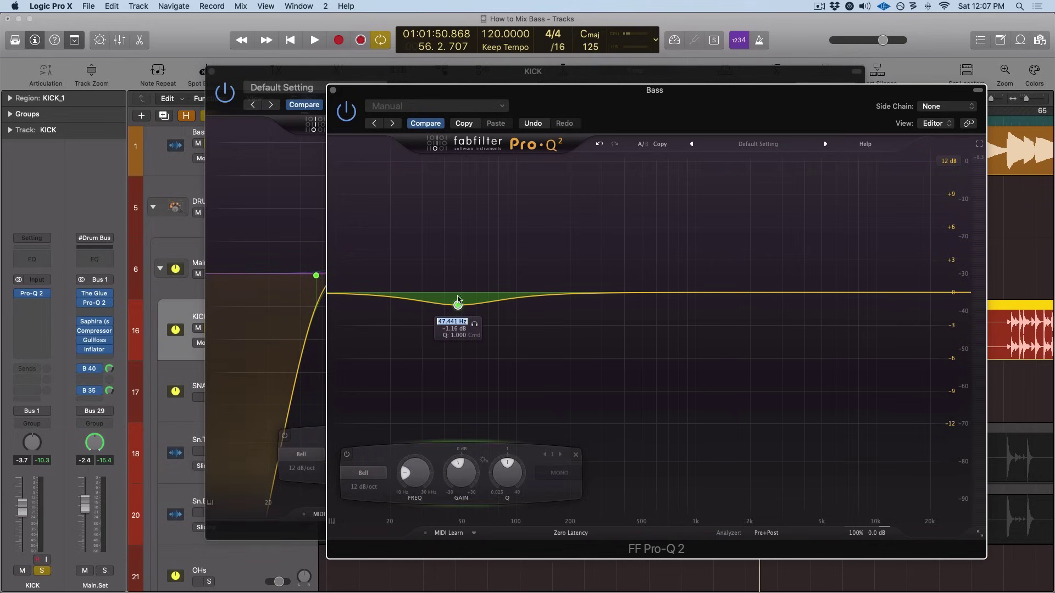
left_click_drag(575, 107, 625, 99)
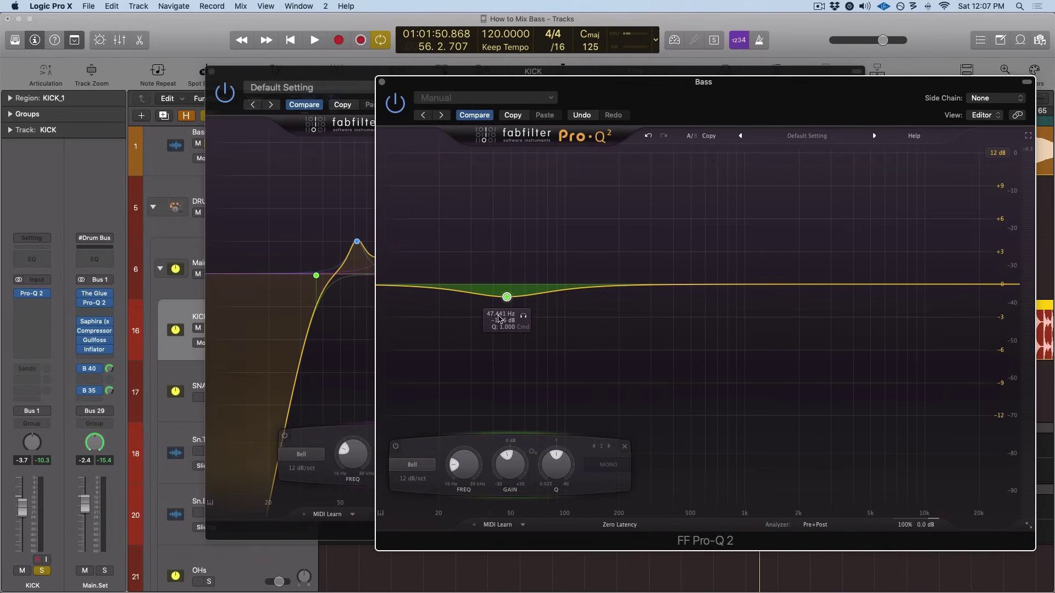
left_click_drag(507, 296, 565, 307)
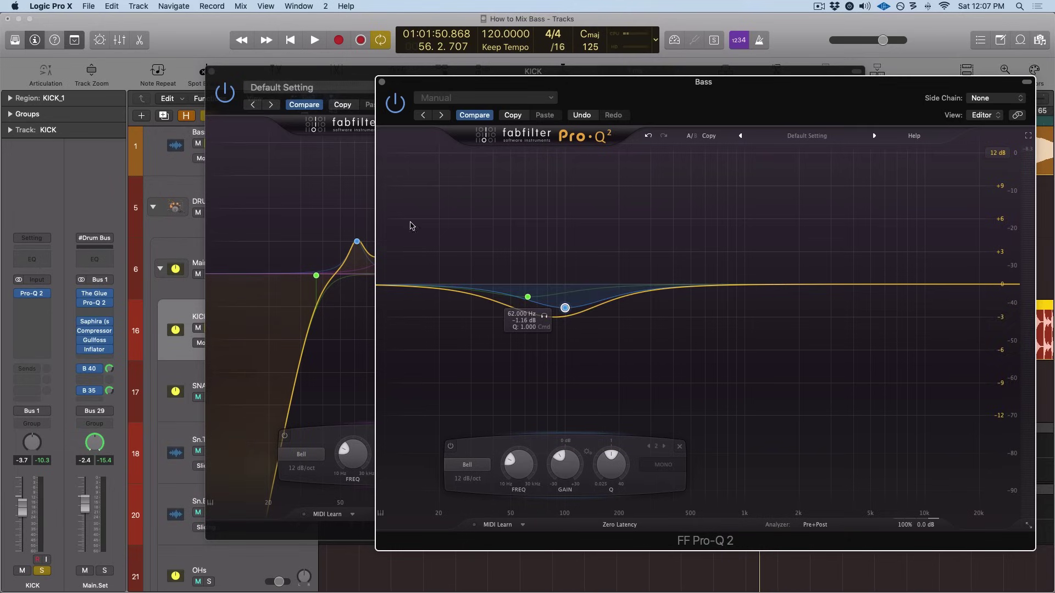
left_click(351, 218)
left_click(398, 223)
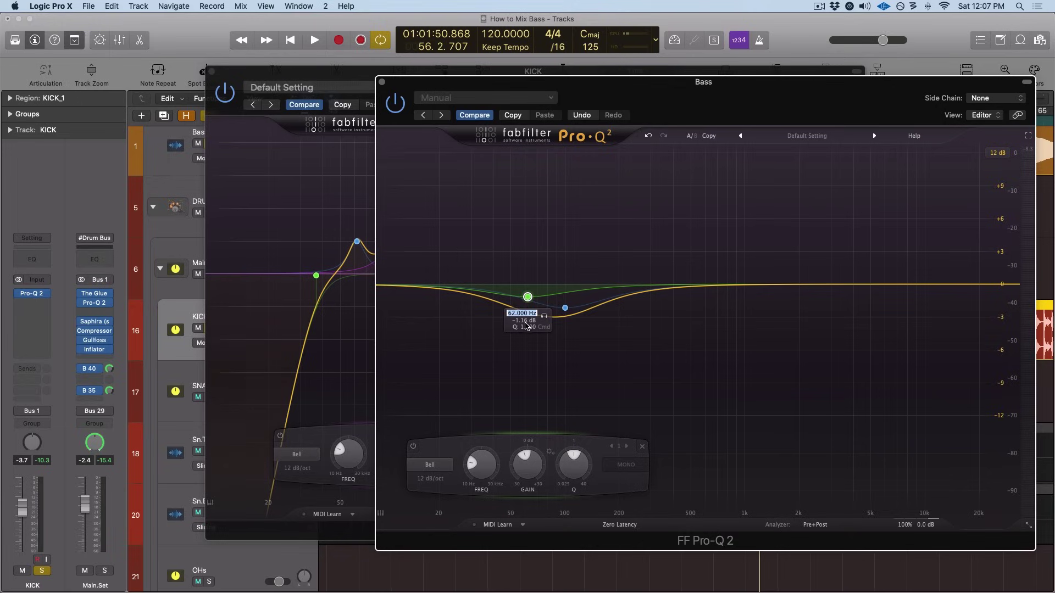
Step: Set both bass bell cuts to -3 dB and narrow them to match the Q values of the kick's boosts
left_click(526, 323)
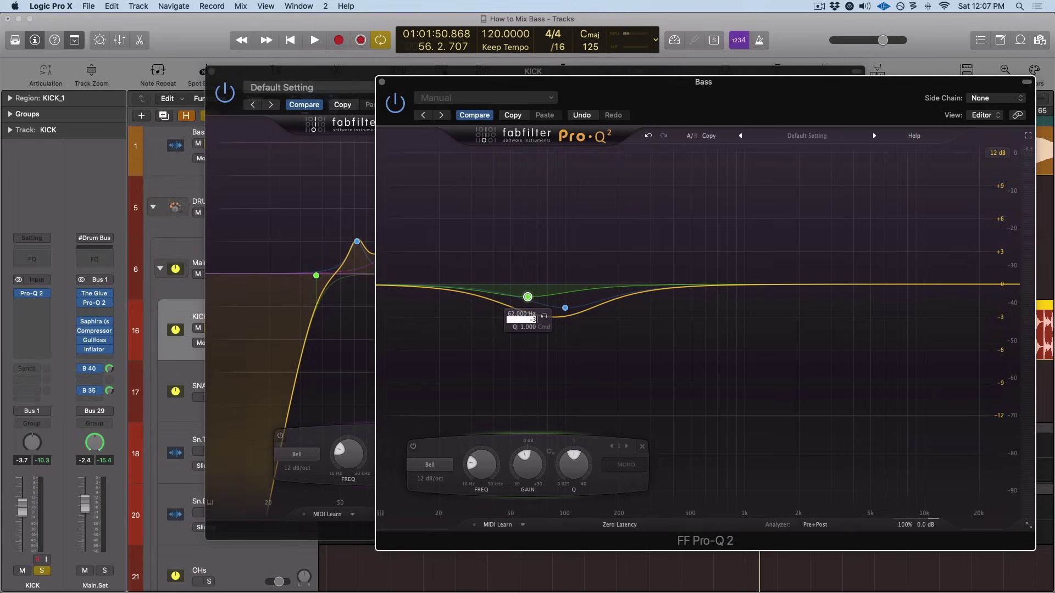
key("Return")
left_click(356, 244)
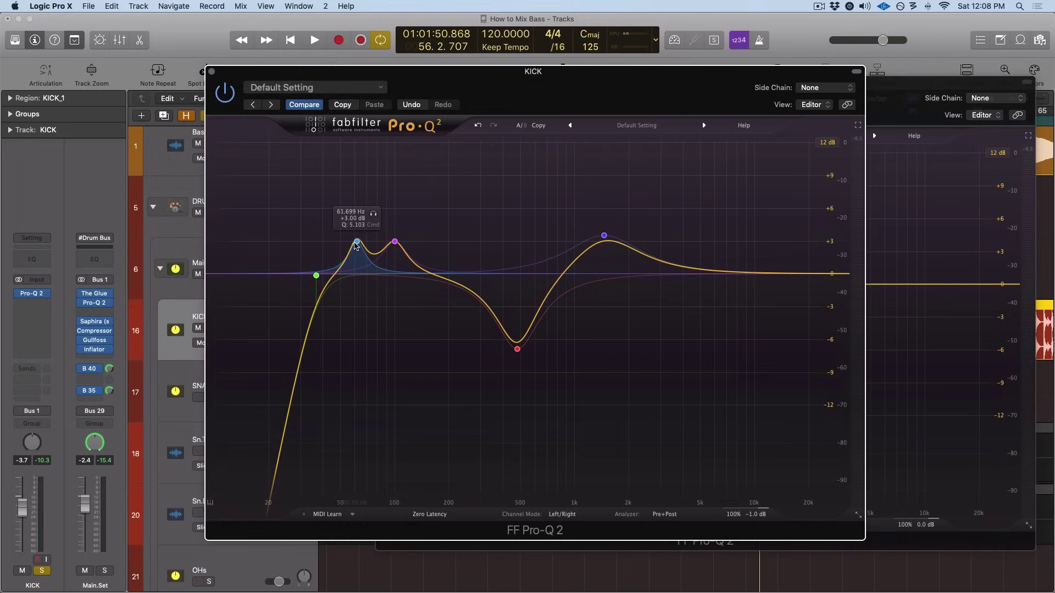
left_click(394, 242)
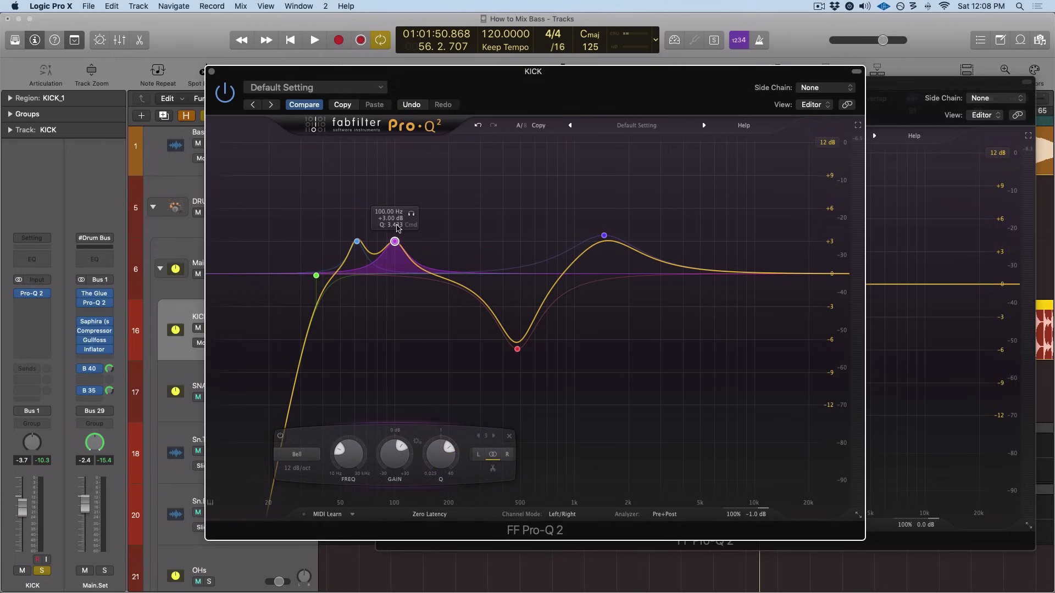
key("Return")
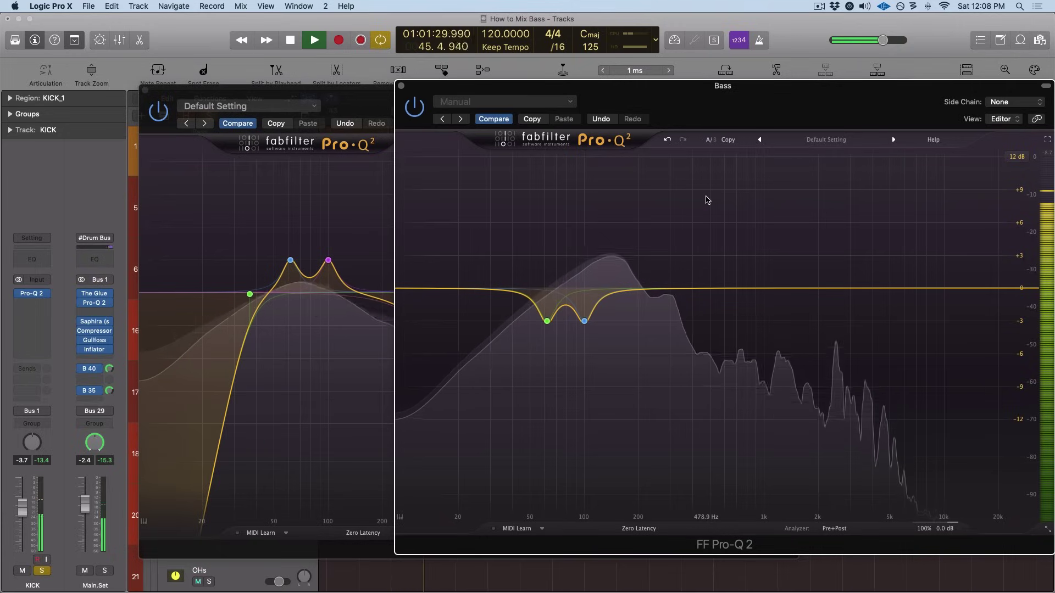
Step: Play kick and bass together and add a bell boost of about +2.3 dB near 195 Hz on the bass EQ
key("space")
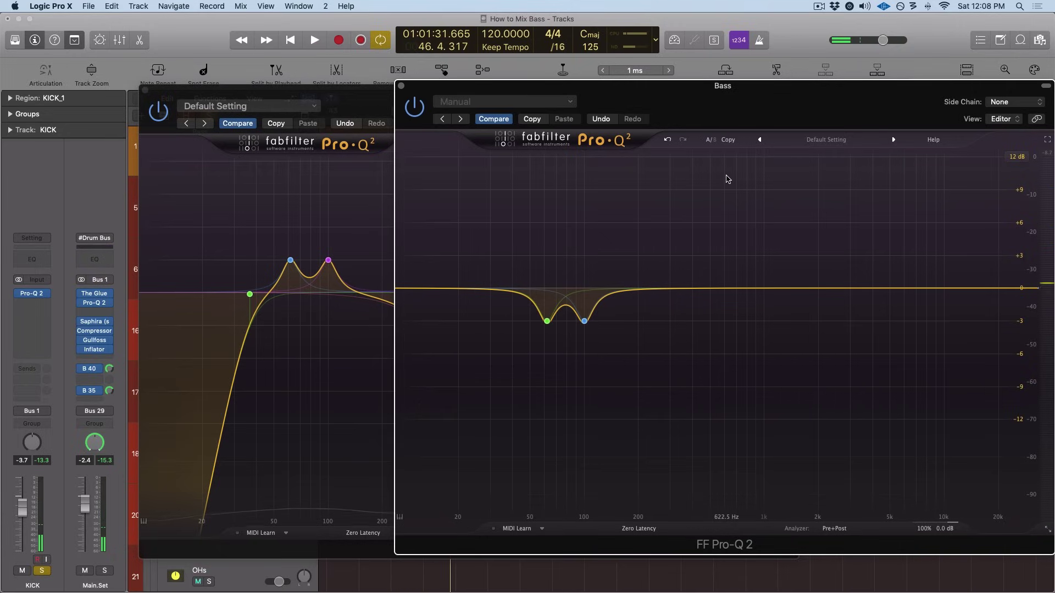
key("space")
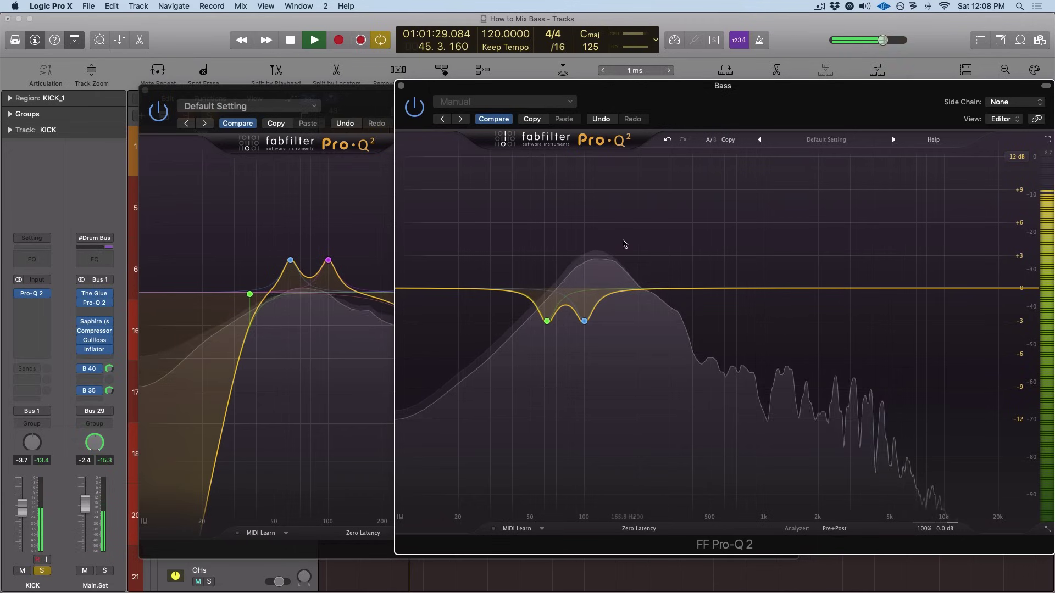
mouse_move(635, 277)
left_mouse_down()
mouse_move(667, 245)
mouse_move(671, 208)
mouse_move(561, 212)
mouse_move(631, 207)
mouse_move(626, 277)
mouse_move(669, 183)
mouse_move(625, 193)
mouse_move(637, 279)
left_mouse_up()
key("space")
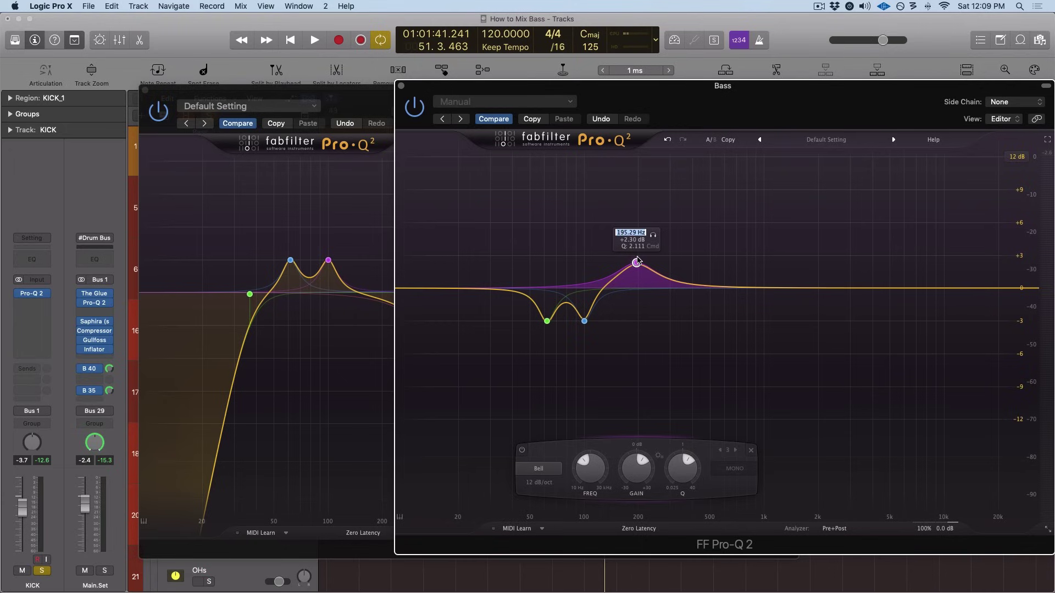
Step: Set the new bass boost to +3 dB with a Q of 2 at 200 Hz
double_click(630, 240)
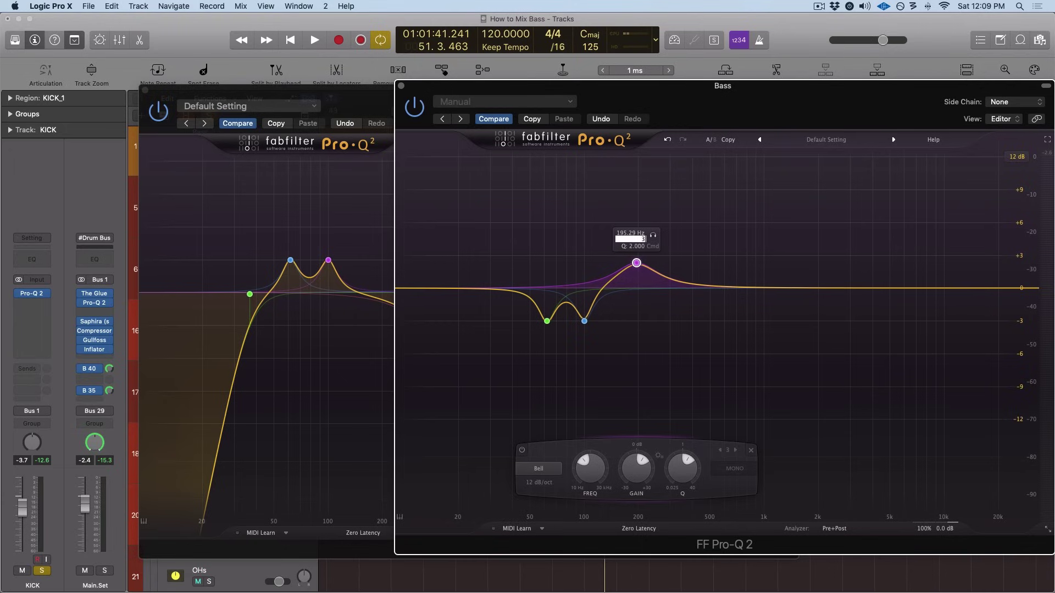
type("3")
key("Return")
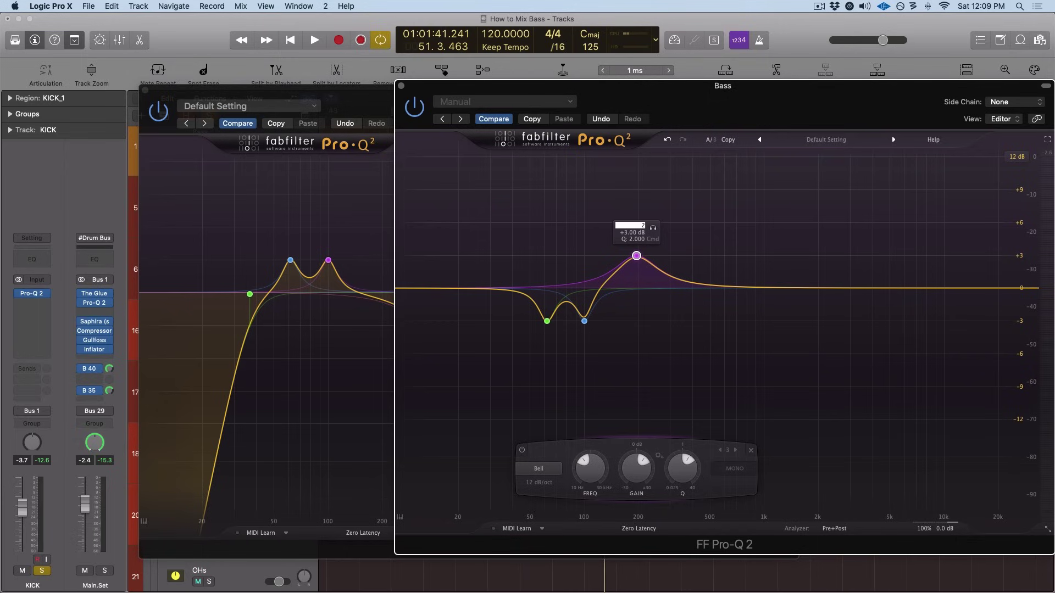
Step: Add a -3 dB bell cut at 200 Hz on the kick's EQ and narrow it to mirror the bass boost
left_click(330, 242)
left_click(364, 266)
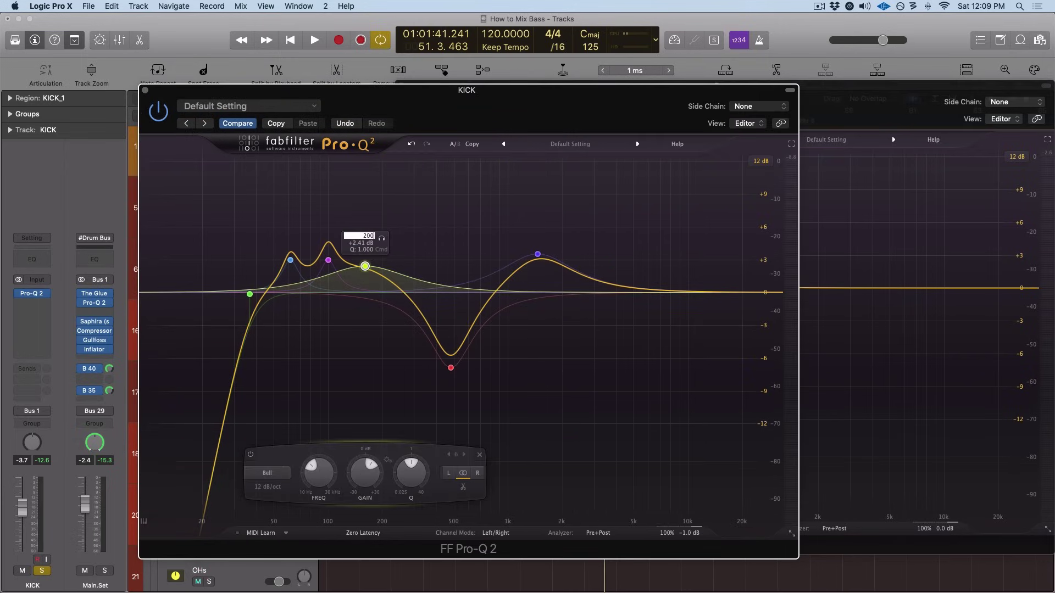
key("Tab")
type("-3")
key("Return")
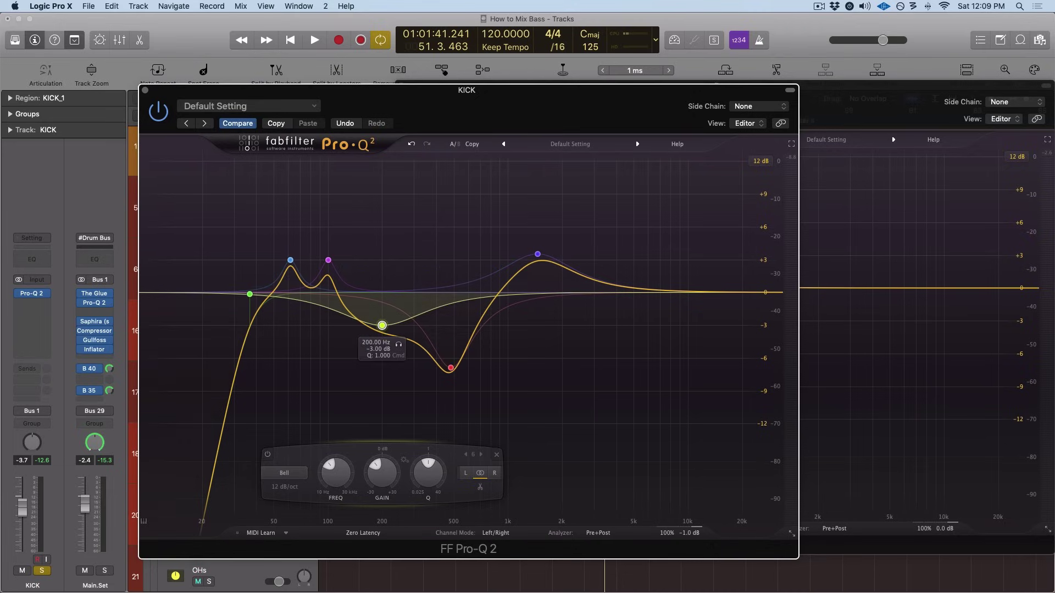
left_click(891, 264)
left_click(379, 328)
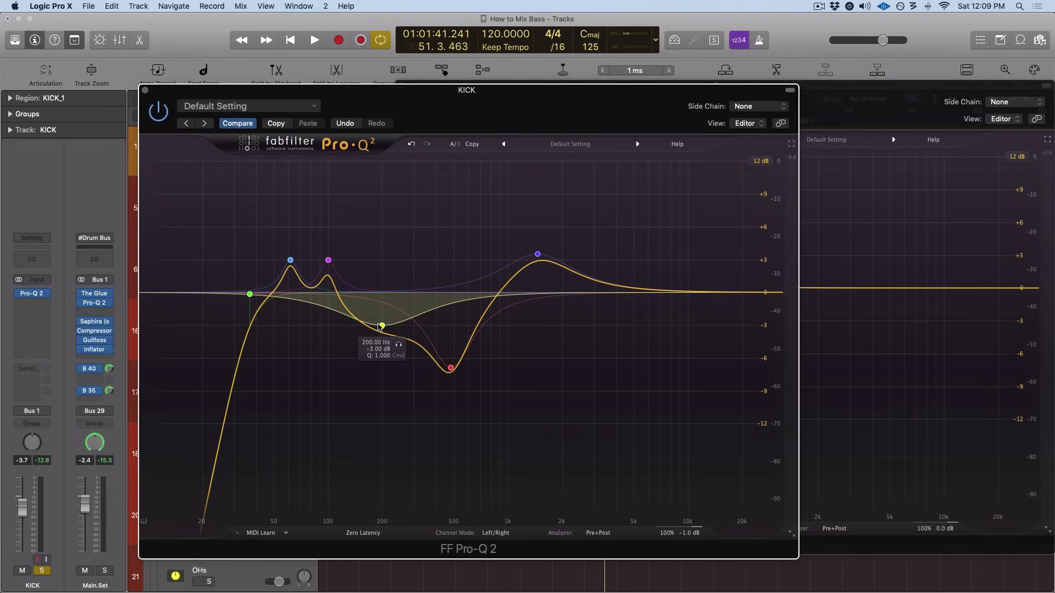
Step: Play kick and bass together and compare their complementary EQ curves with the two windows side by side
key("space")
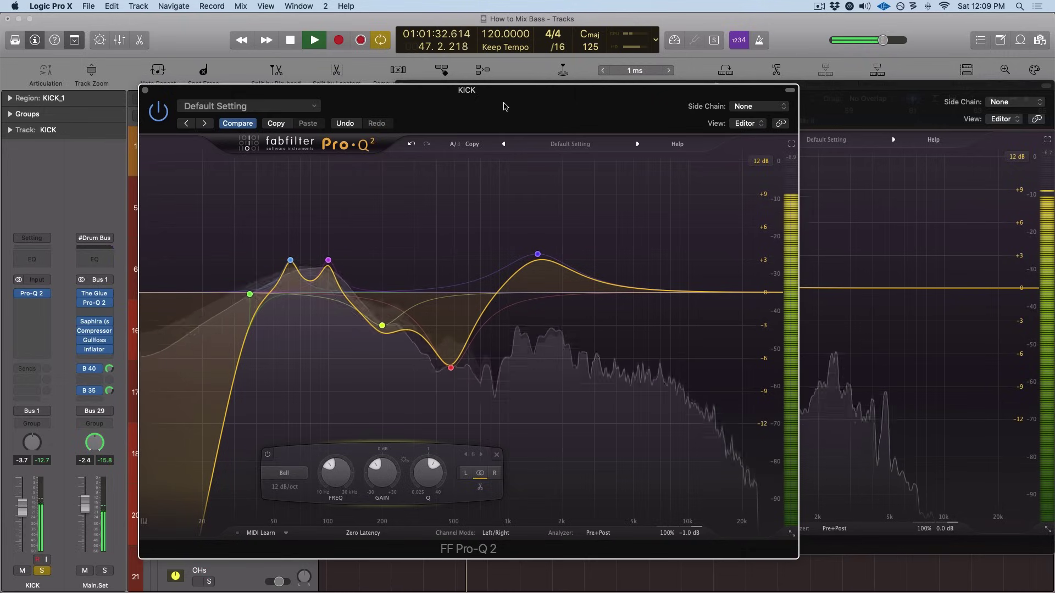
left_click_drag(506, 107, 557, 102)
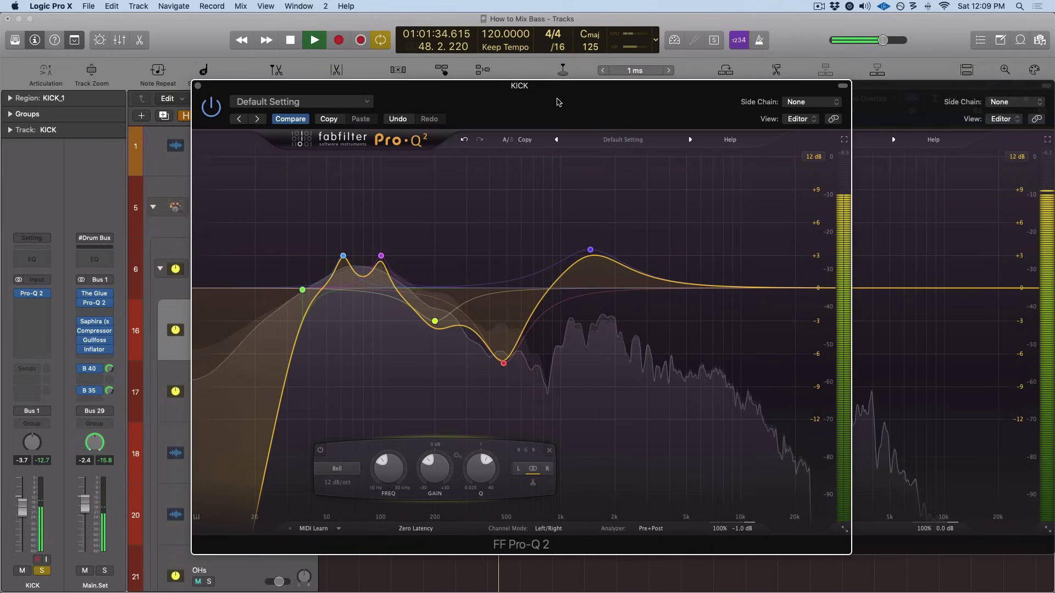
left_click(902, 97)
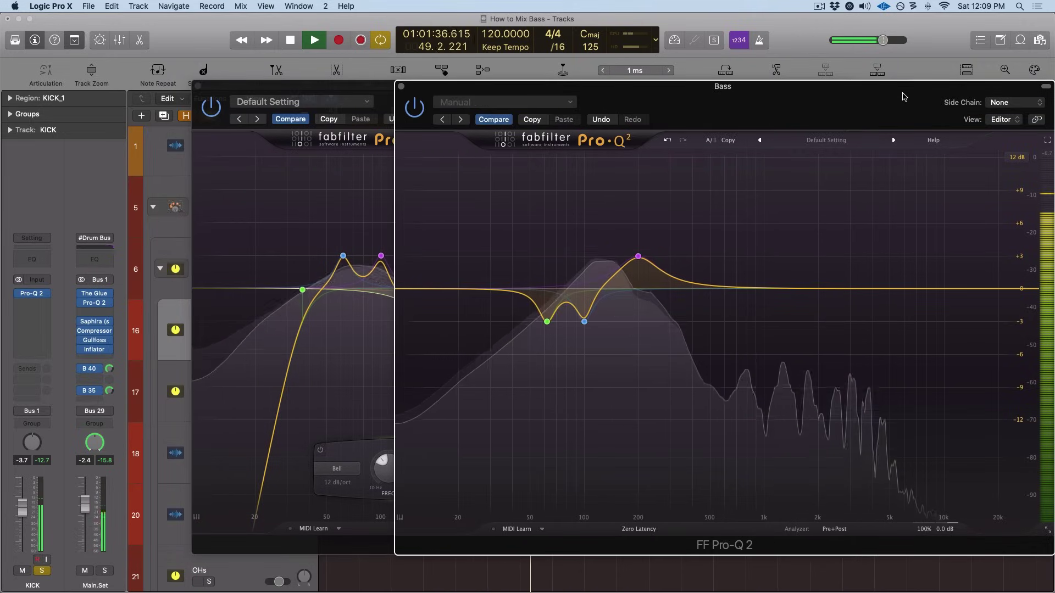
Step: Balance the kick and bass in the full mix with Bass at -9.4 dB, BASS.COMP at -20.5 dB and KICK at -0.8 dB
left_click_drag(473, 92, 547, 86)
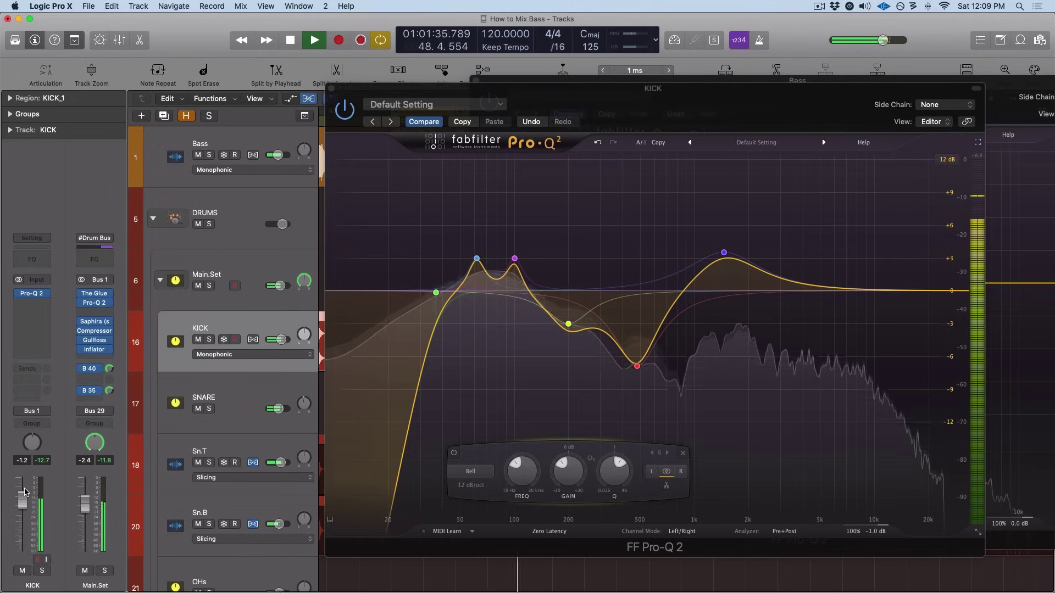
left_click(241, 148)
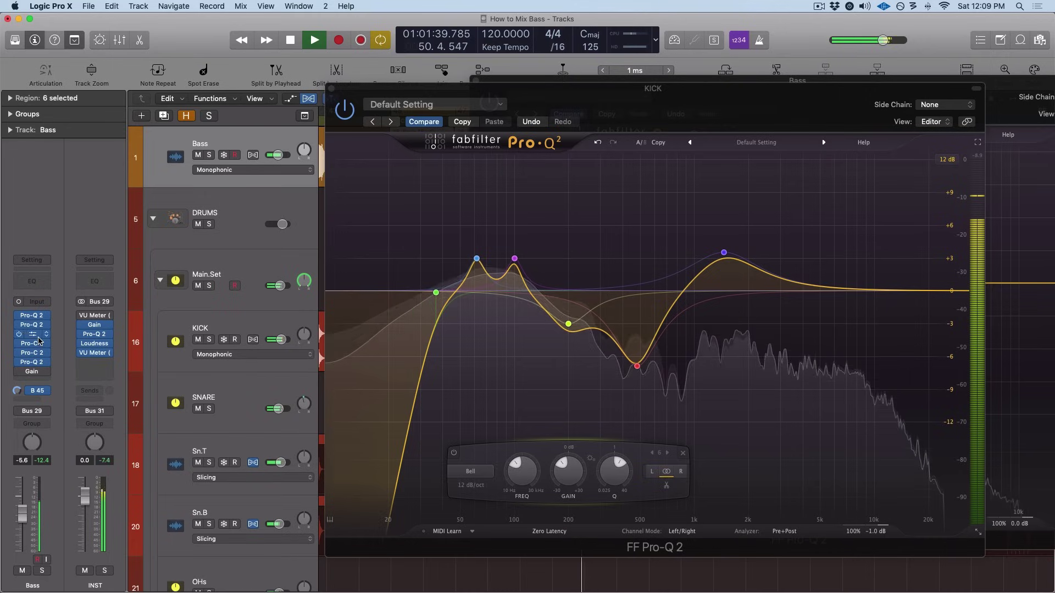
left_click(36, 391)
left_click(43, 589)
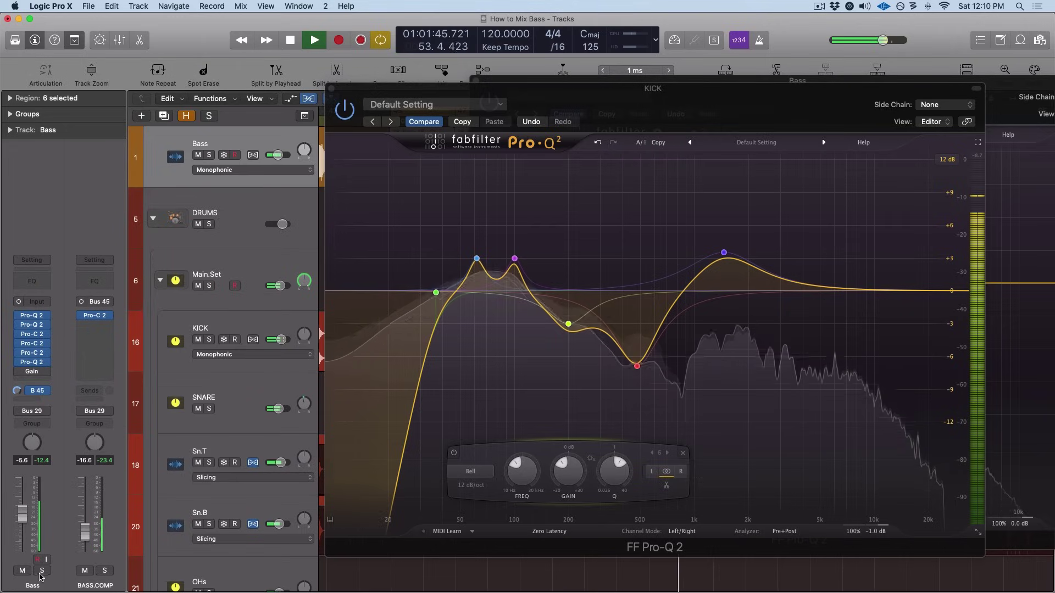
key("space")
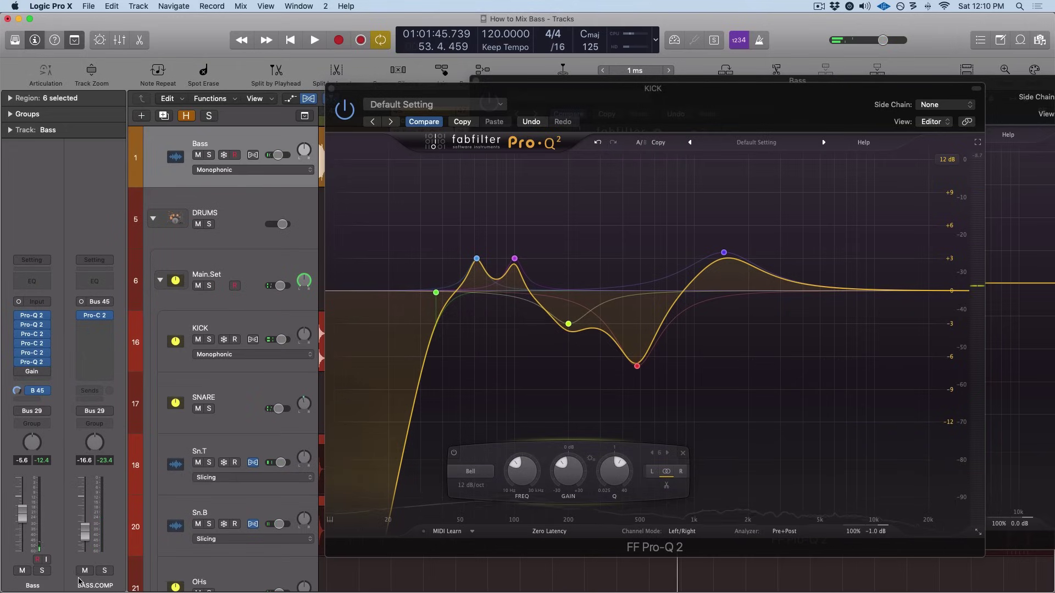
key("super+2")
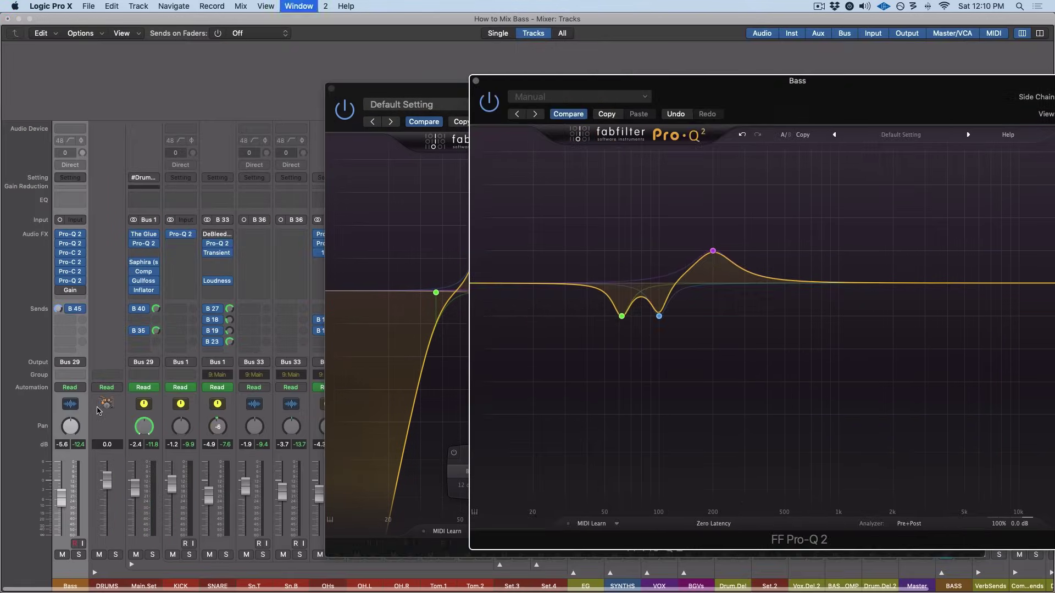
key("super+1")
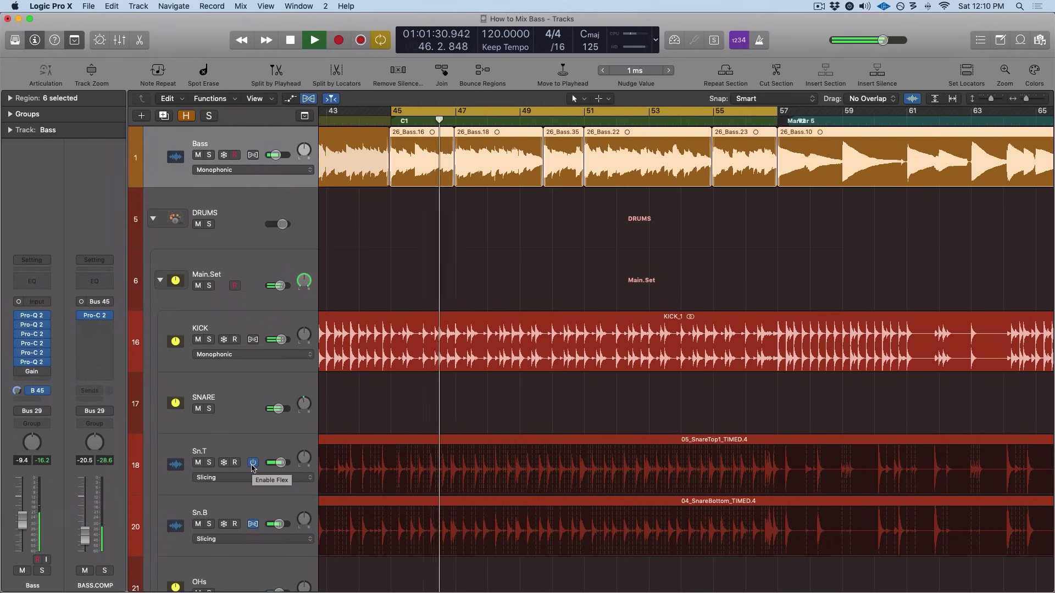
left_click(249, 322)
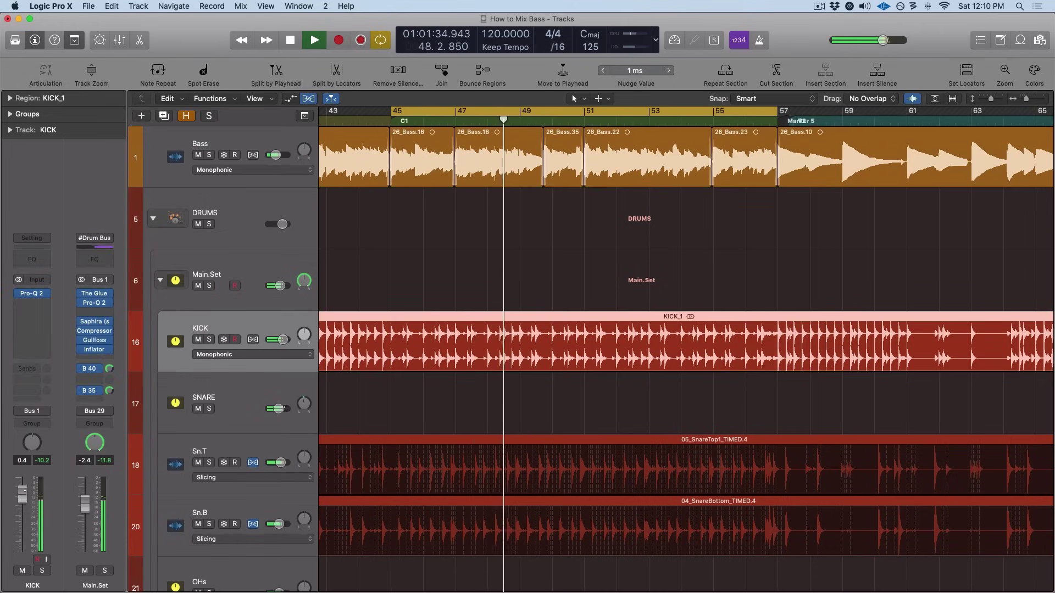
left_click_drag(19, 517, 22, 500)
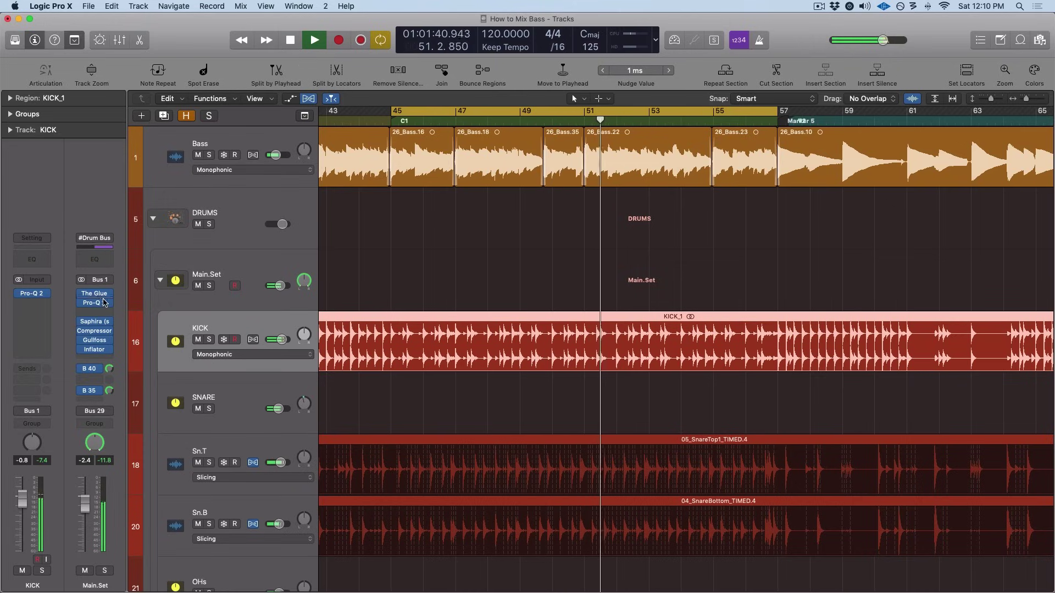
Step: Fine-tune the Mix amount of the Compressor on the Main.Set drum bus while the full mix plays
left_click(93, 332)
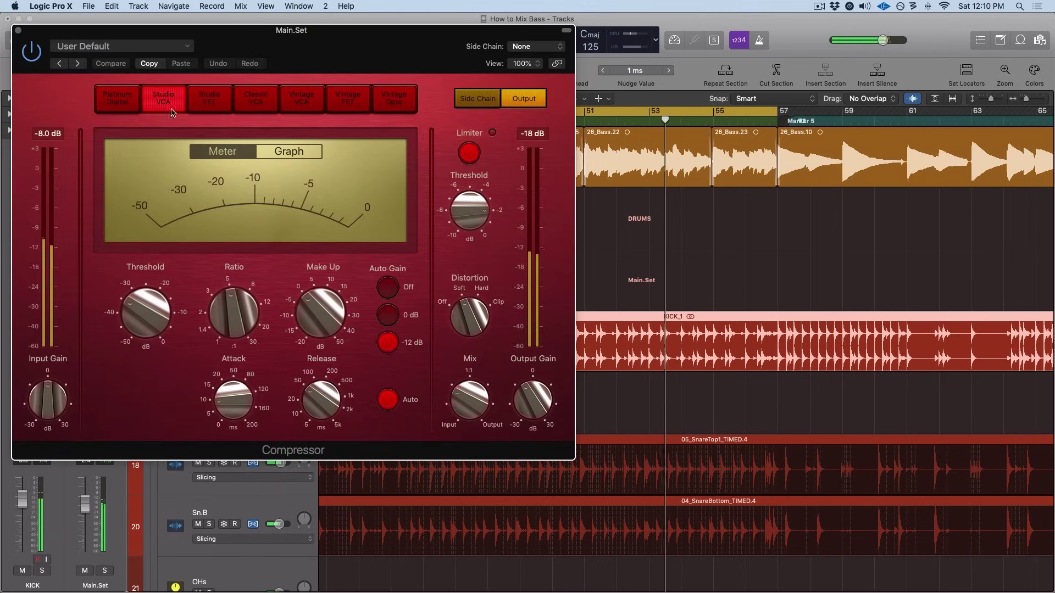
mouse_move(472, 404)
left_click_drag(472, 404, 472, 396)
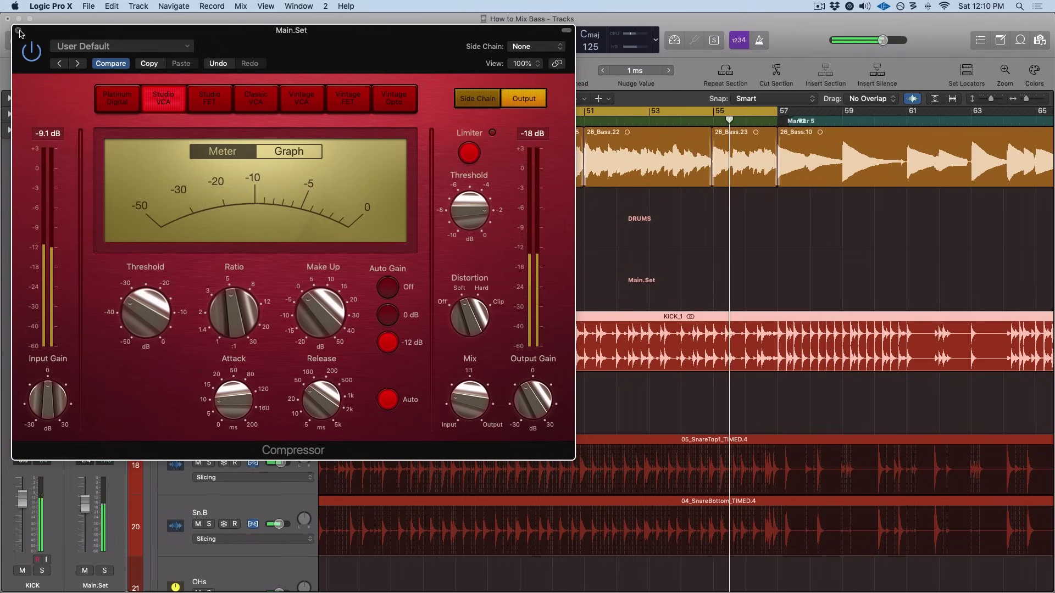
left_click_drag(470, 400, 470, 407)
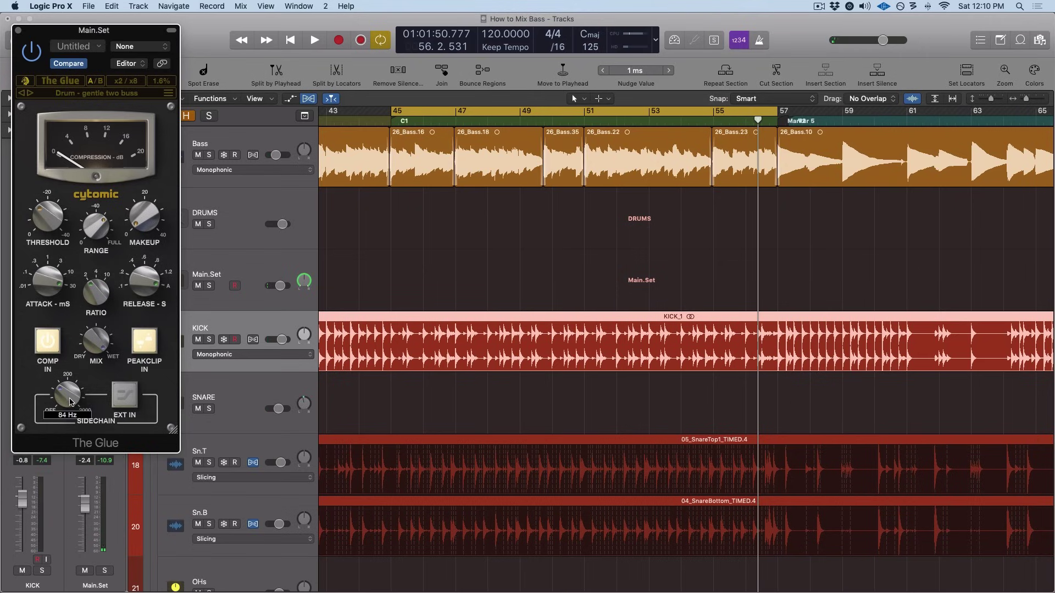
Step: Examine The Glue's sidechain high-pass filter on the Main.Set drum bus and listen to the full mix
left_click_drag(96, 443, 484, 547)
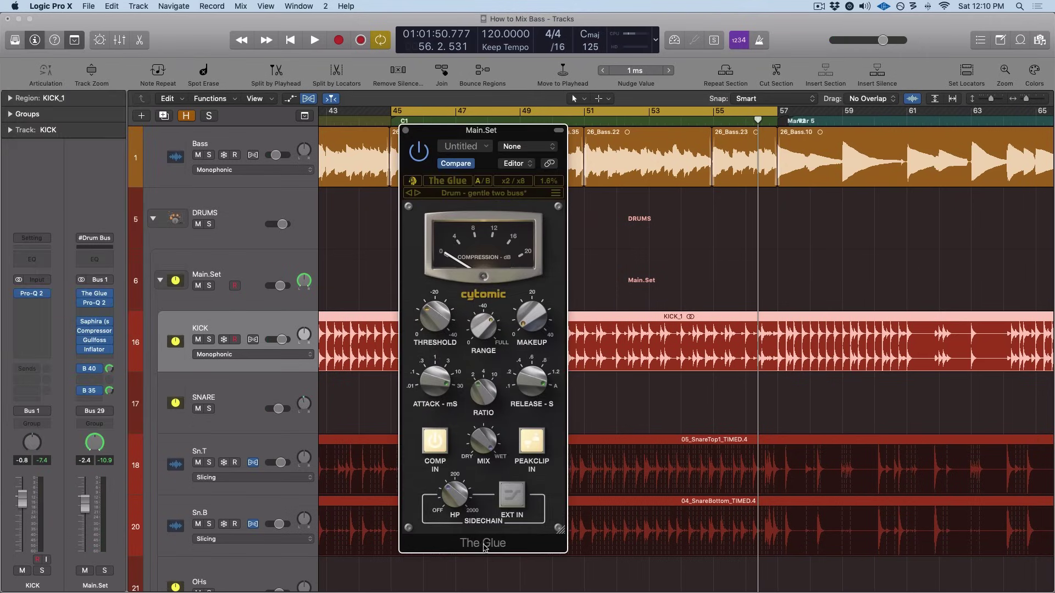
key("space")
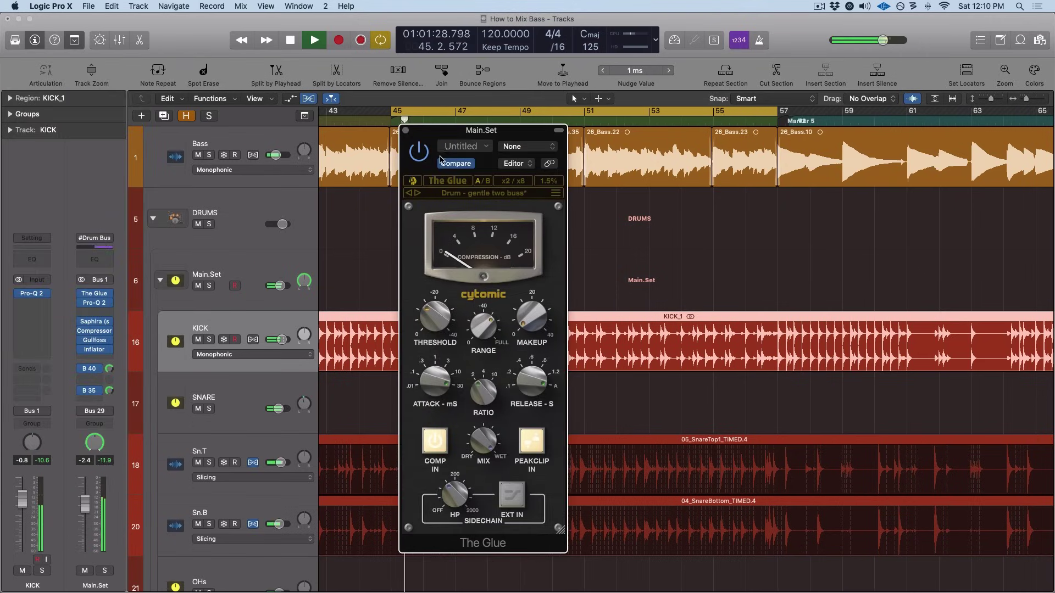
left_click(406, 132)
mouse_move(95, 336)
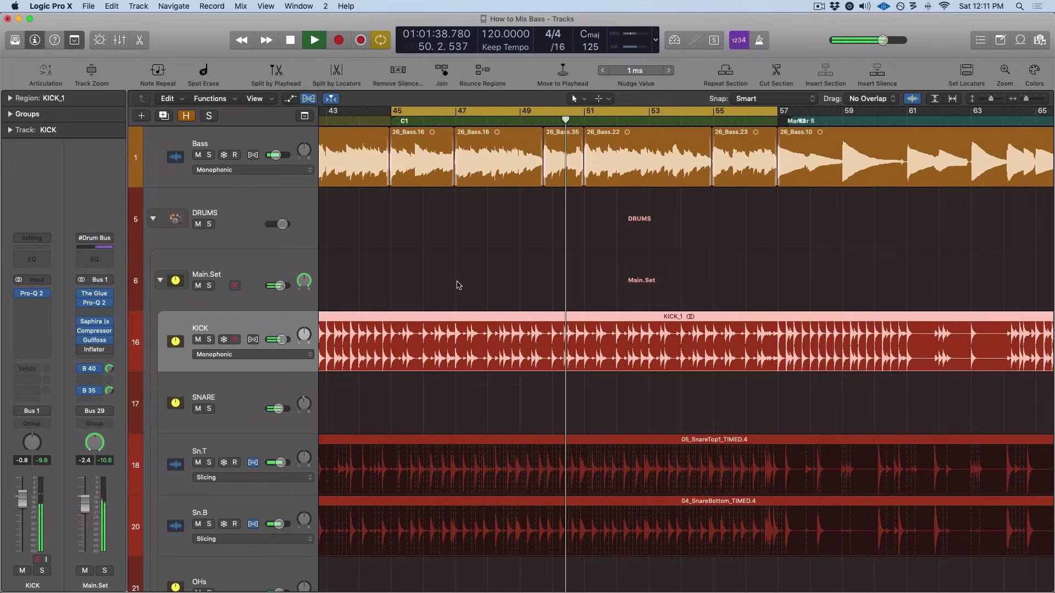
key("super+Right")
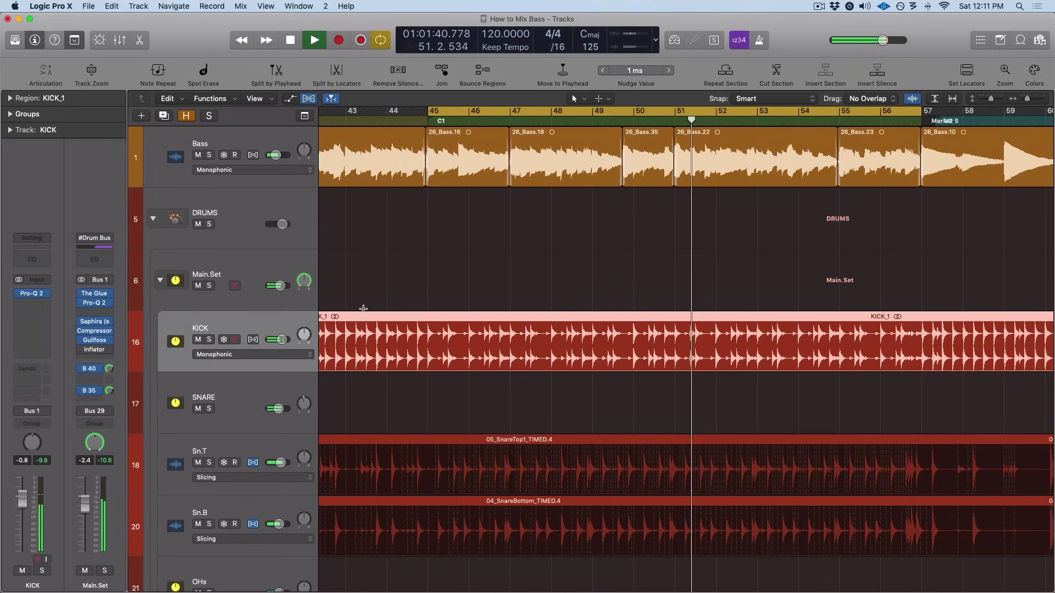
key("space")
Step: Add a 0 dB send from the Bass track to Bus 46 and route the new aux's output to Bus 29
left_click(551, 270)
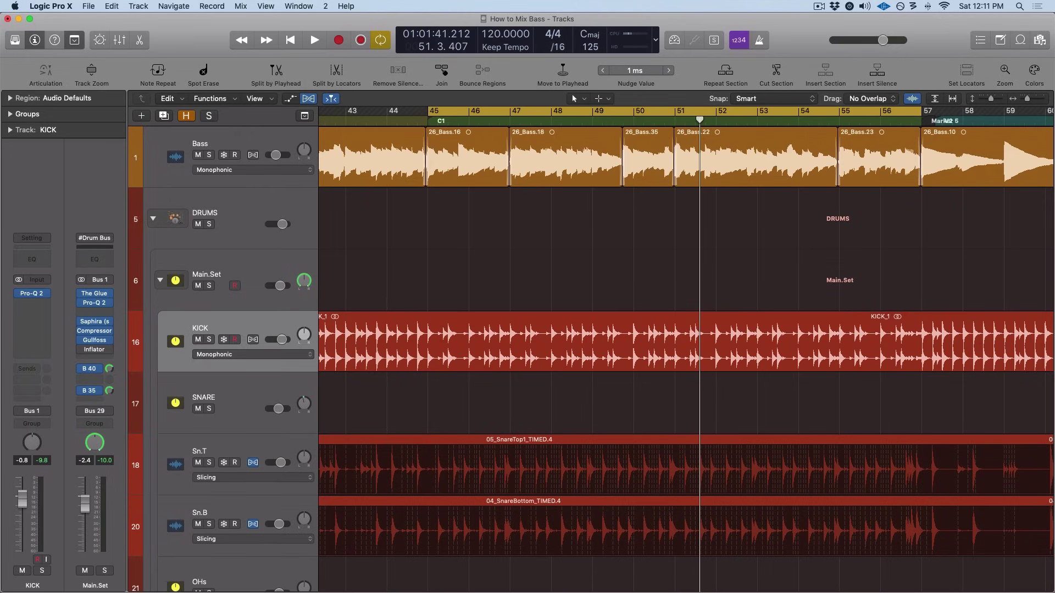
left_click(548, 186)
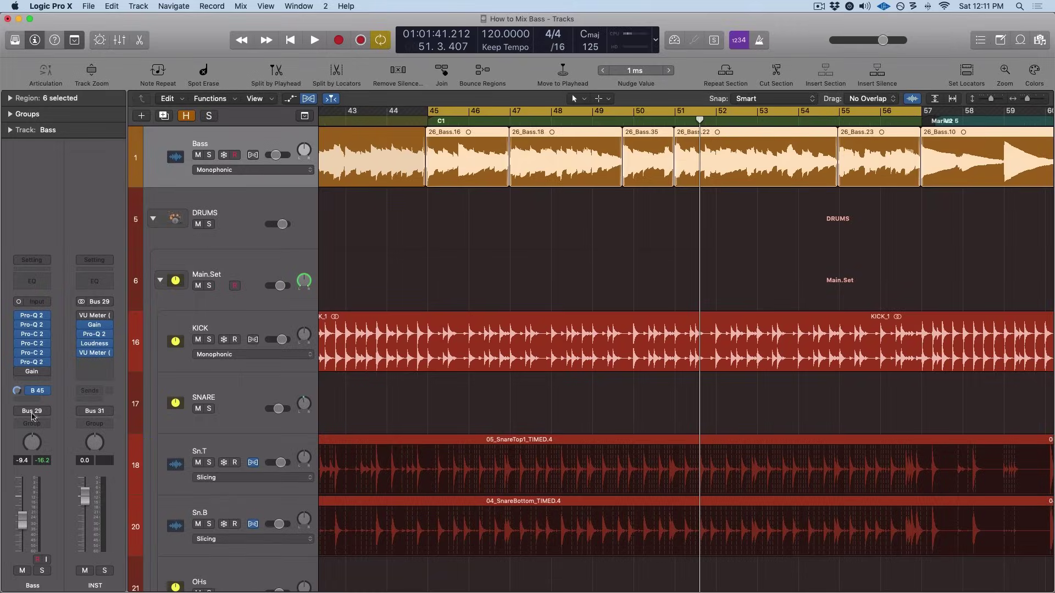
left_click(26, 397)
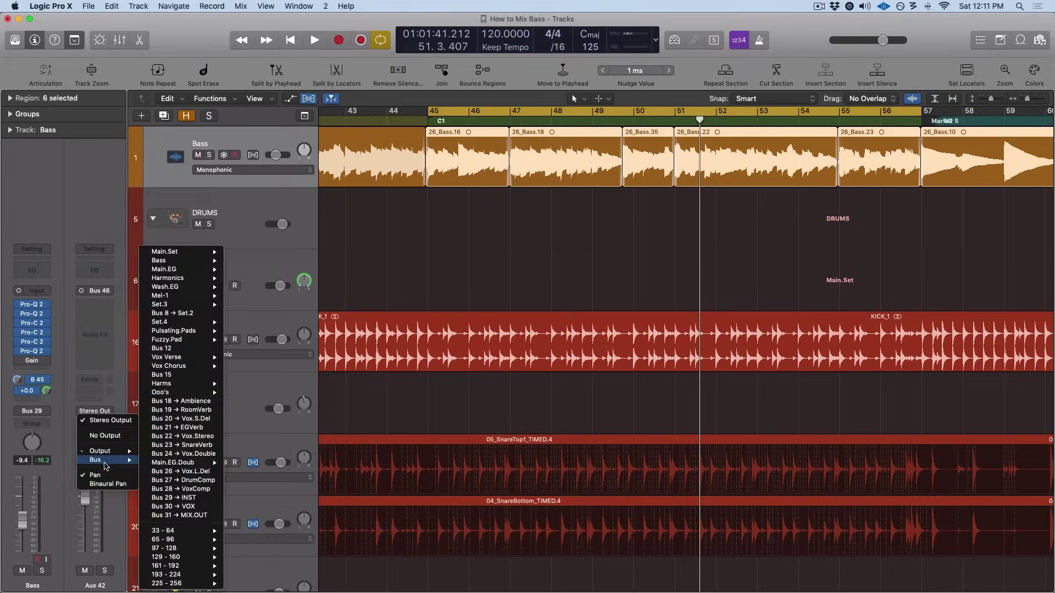
Step: Insert a mono Decapitator distortion plug-in on the new Bus 46 aux
left_click(94, 305)
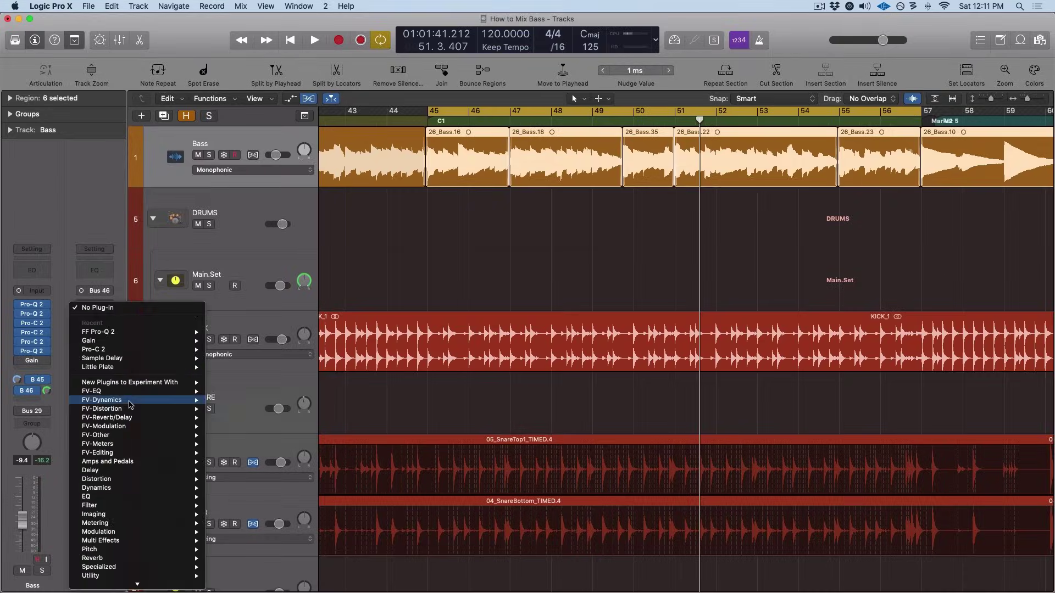
mouse_move(129, 412)
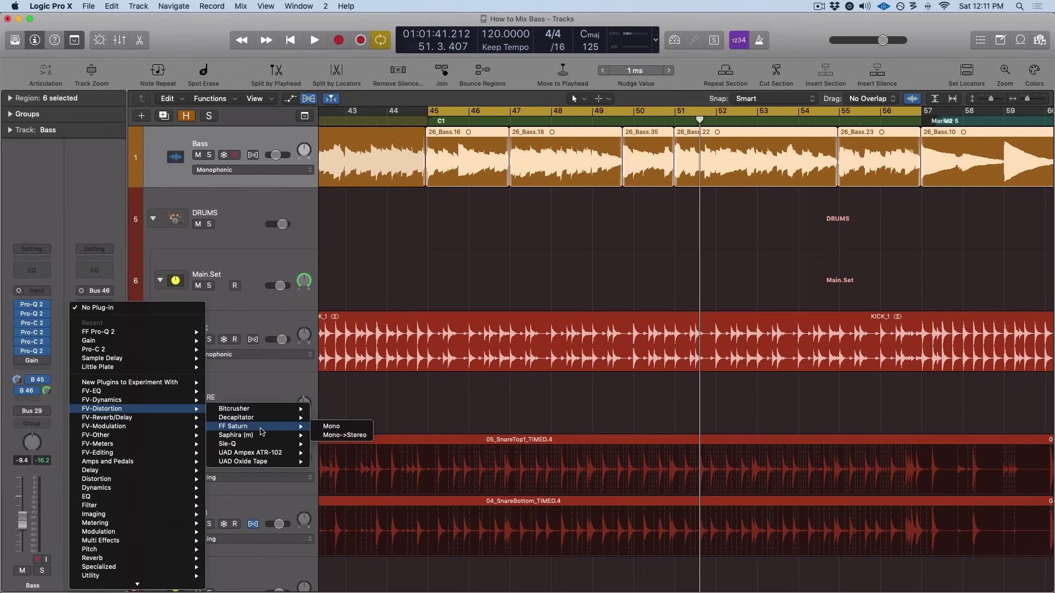
mouse_move(291, 418)
left_click(332, 418)
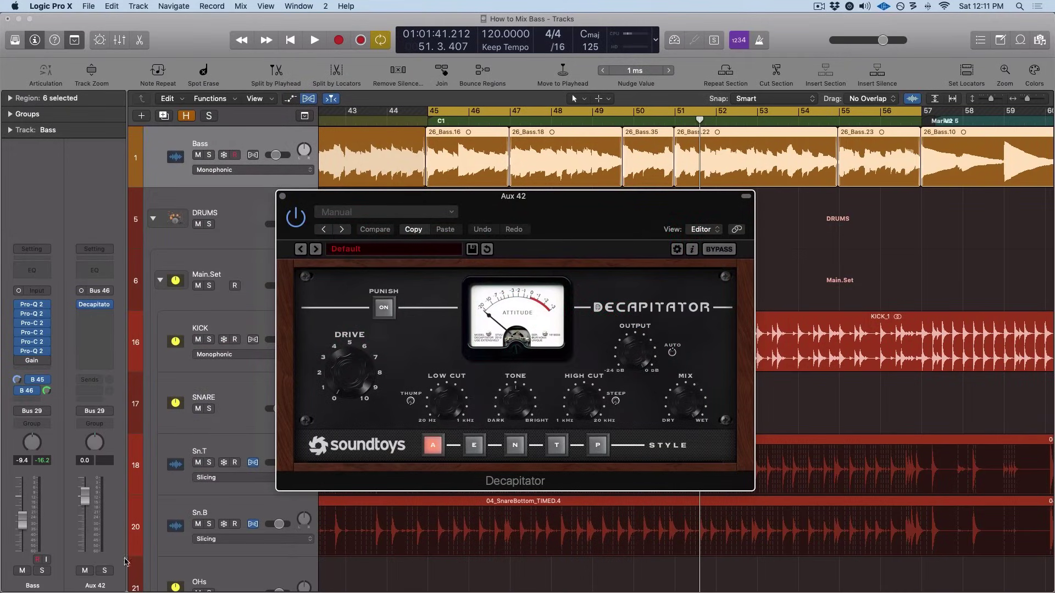
Step: Rename the new aux channel as BASS.SAT
double_click(101, 584)
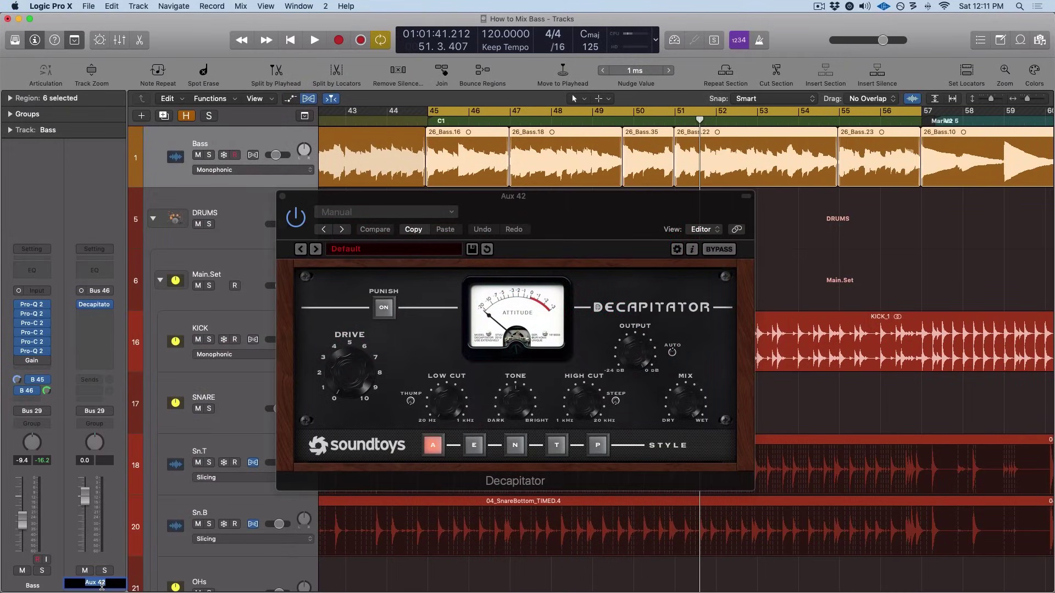
type("BASS.SAT")
key("Return")
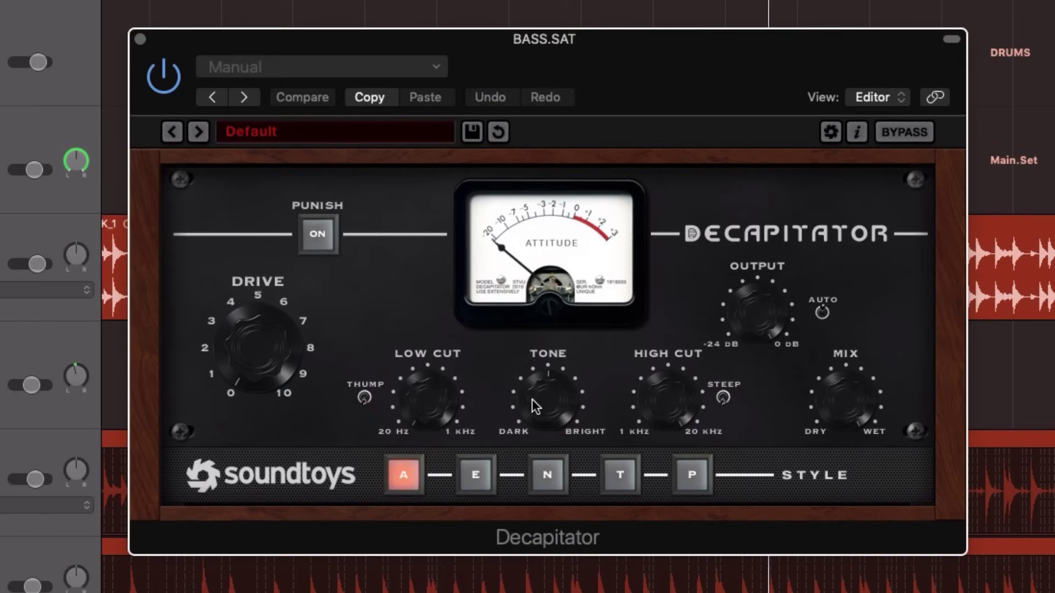
Step: Shift Decapitator's Tone toward Bright, solo the bass for playback and raise the Low Cut to about the middle of its range
left_click_drag(564, 417, 561, 412)
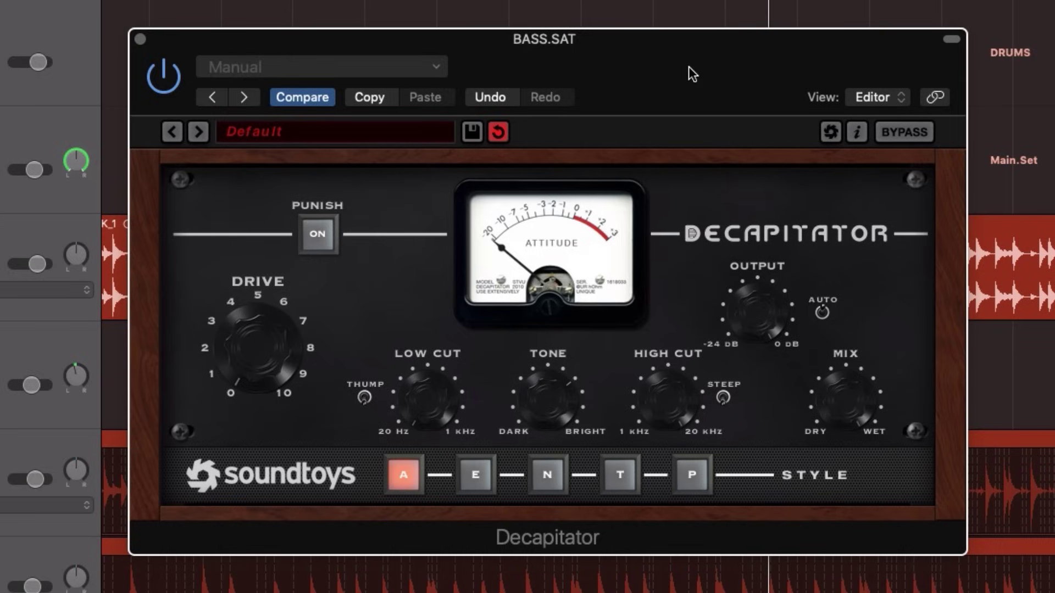
left_click_drag(688, 74, 516, 82)
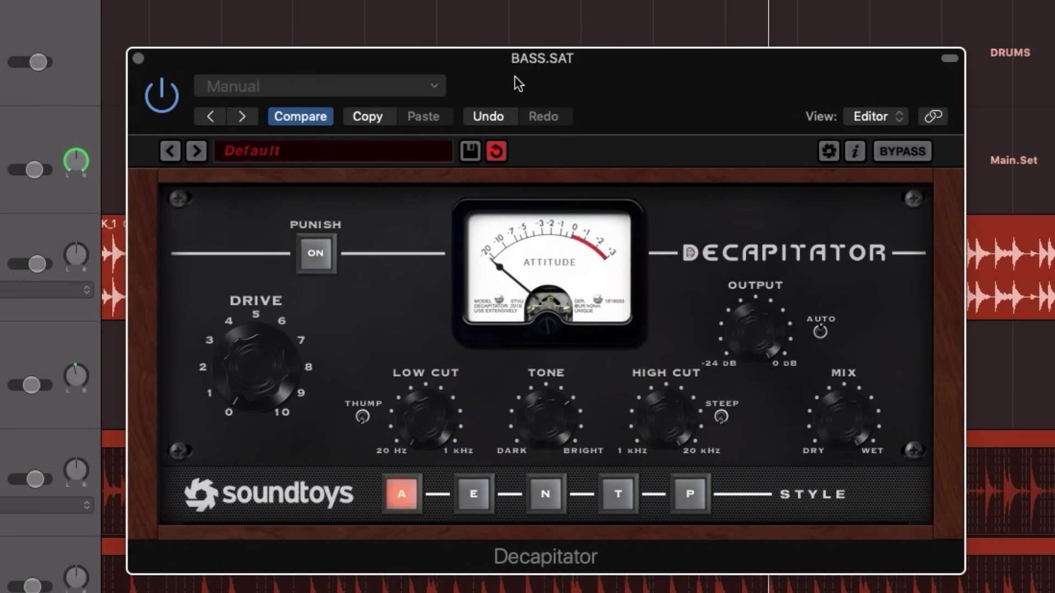
left_click_drag(514, 77, 514, 72)
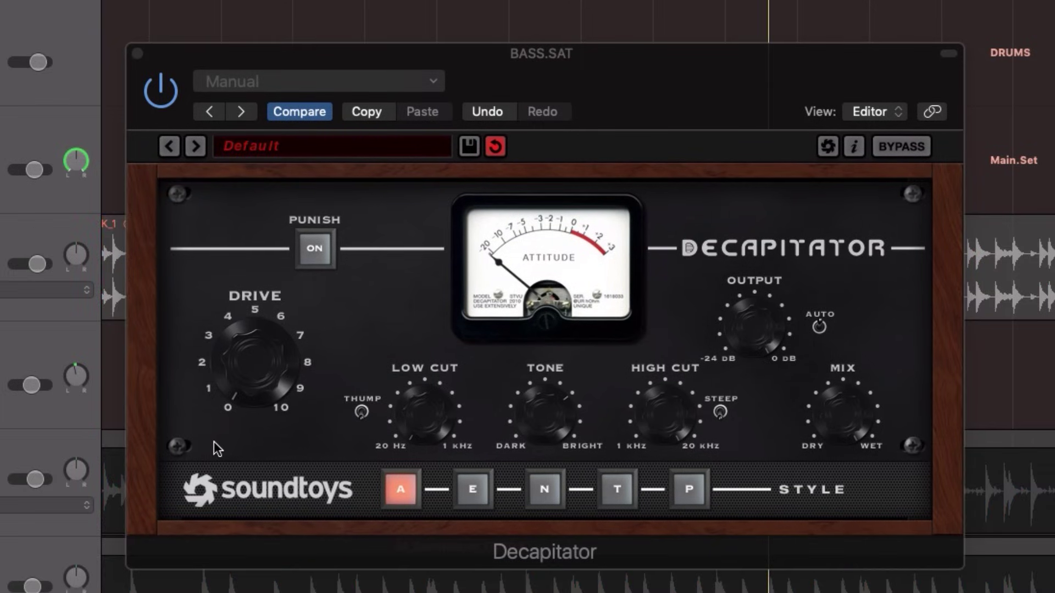
left_click(422, 365)
left_click_drag(421, 344, 419, 318)
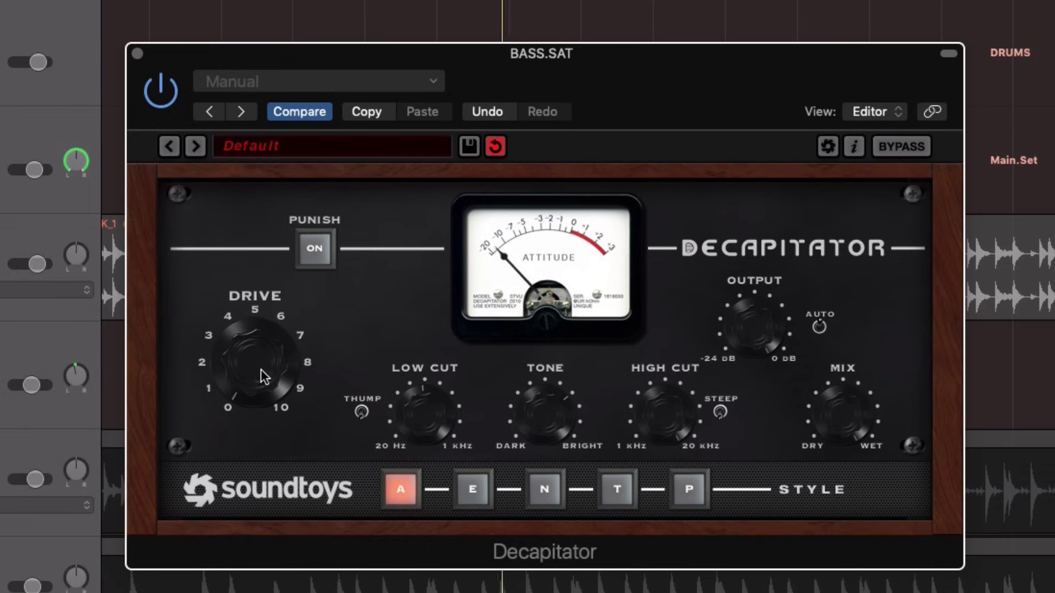
Step: Raise Decapitator's Drive to about 6 with Punish on and audition the saturation styles, choosing N
left_click_drag(262, 369, 264, 257)
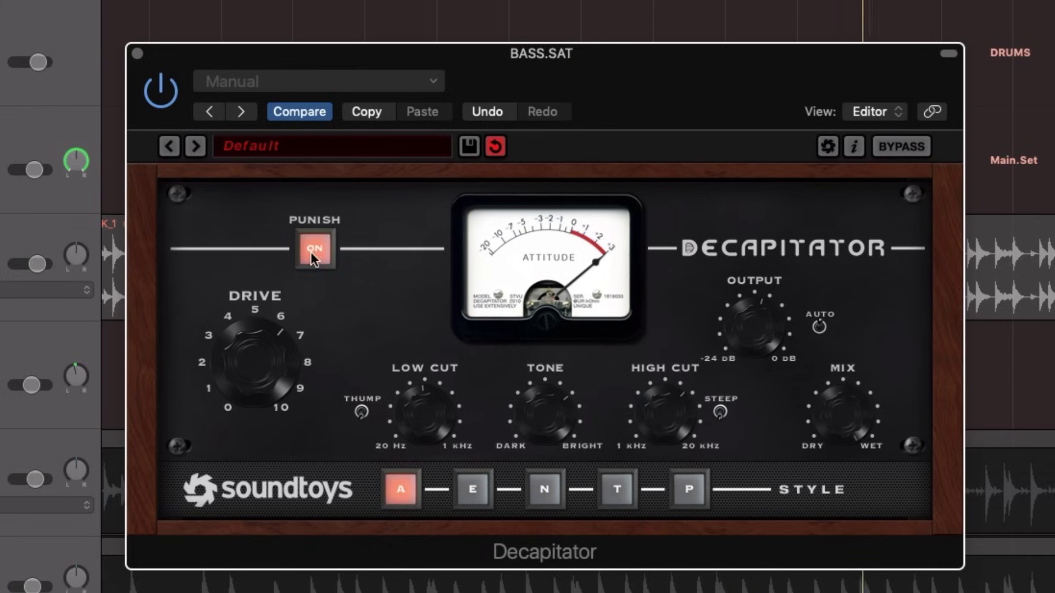
left_click(476, 490)
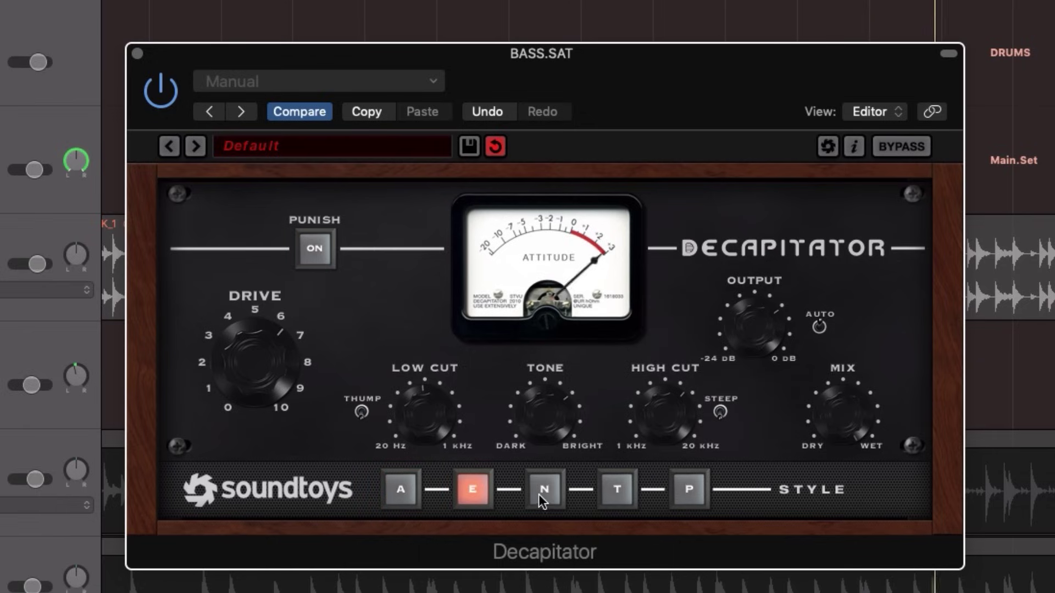
left_click(545, 489)
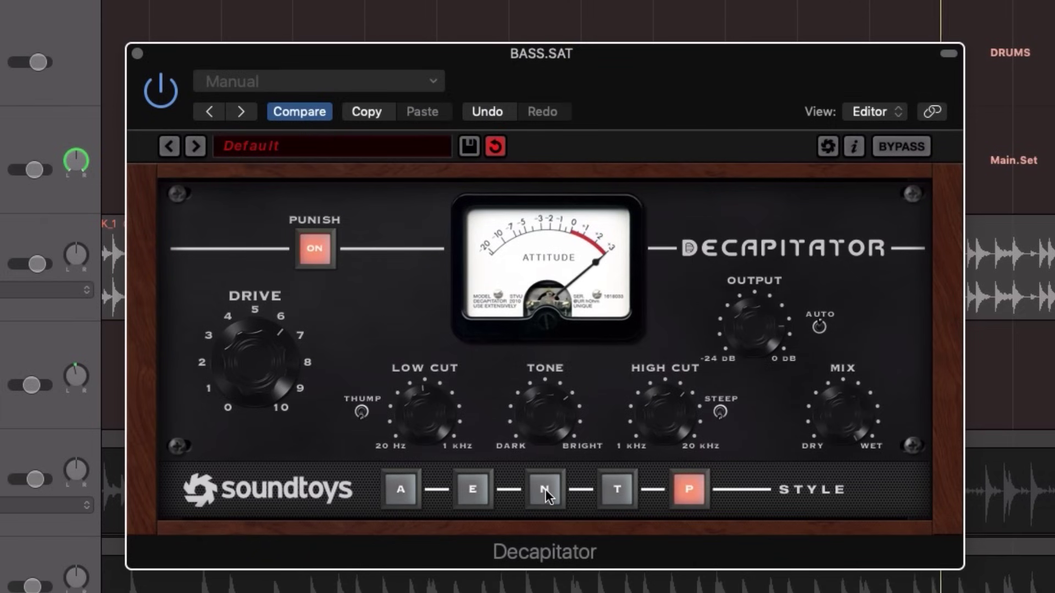
left_click(546, 490)
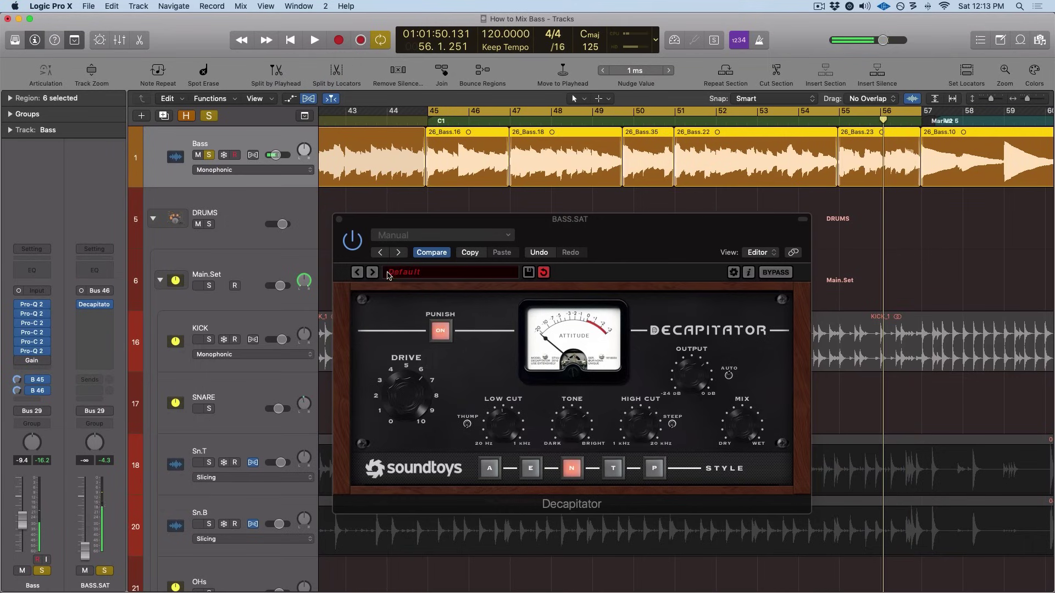
Step: Take the bass out of solo and blend the BASS.SAT fader up from silence to -17.4 dB in the full mix
left_click(338, 220)
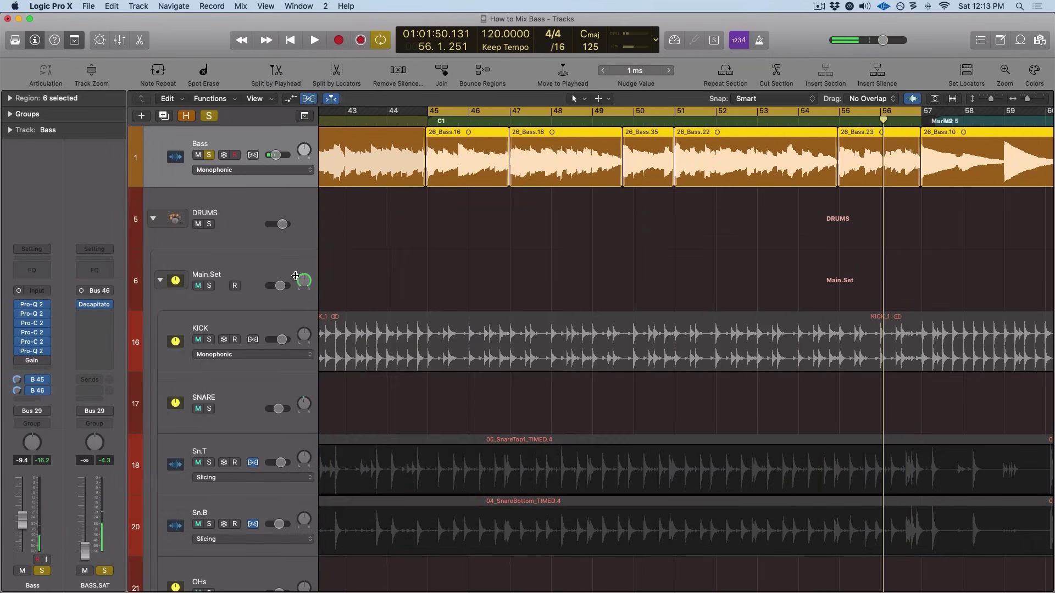
left_click(45, 572)
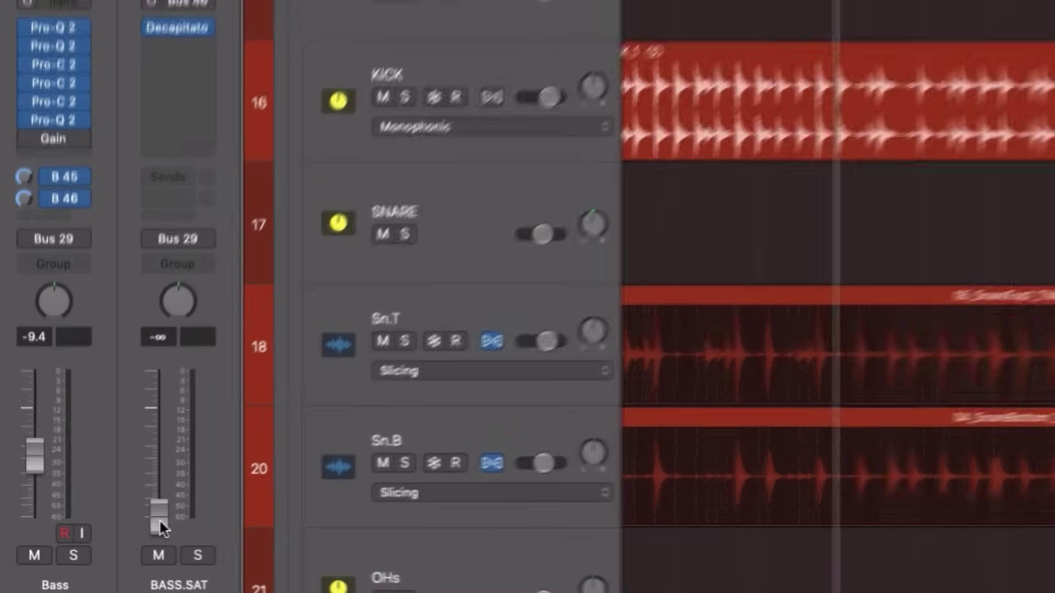
left_click_drag(82, 551, 83, 544)
left_click_drag(160, 503, 160, 481)
left_click(94, 304)
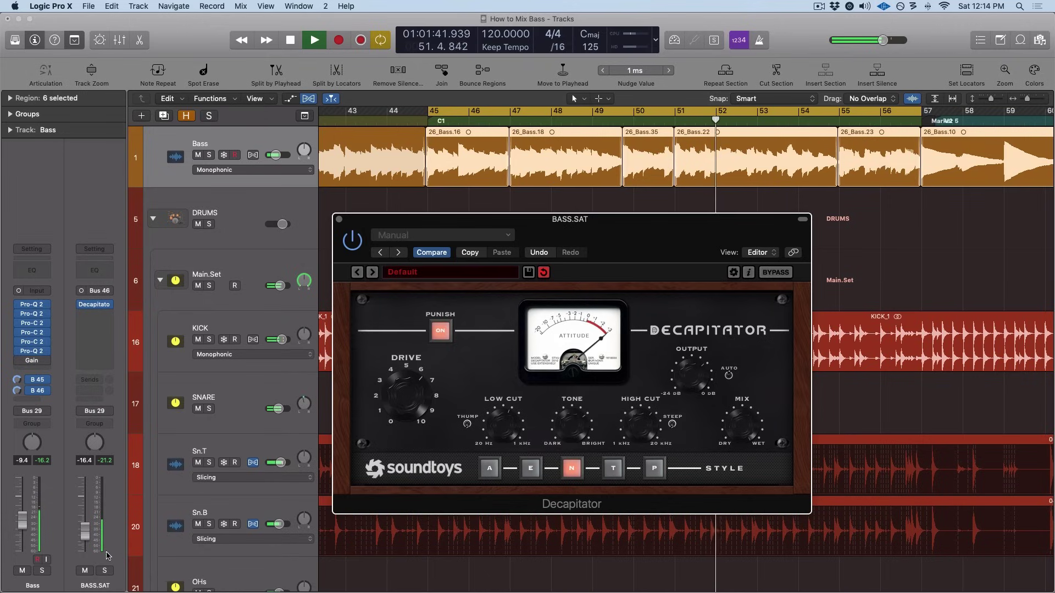
left_click_drag(84, 536, 84, 541)
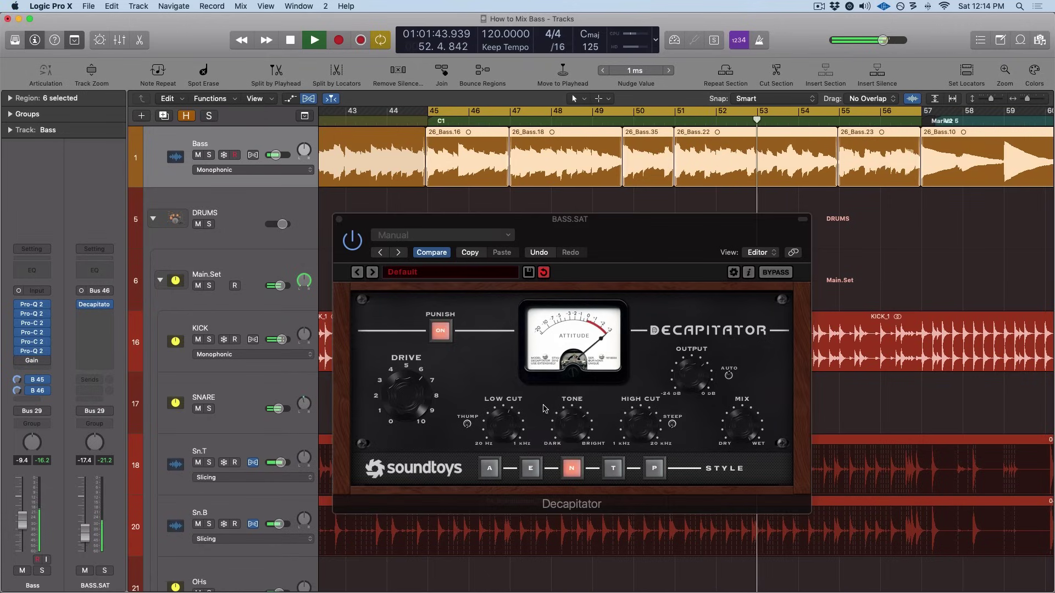
Step: Lower the BASS.SAT fader to -27.0 dB, comparing the mix with the channel muted and unmuted during playback, and close Decapitator
left_click_drag(654, 241, 638, 219)
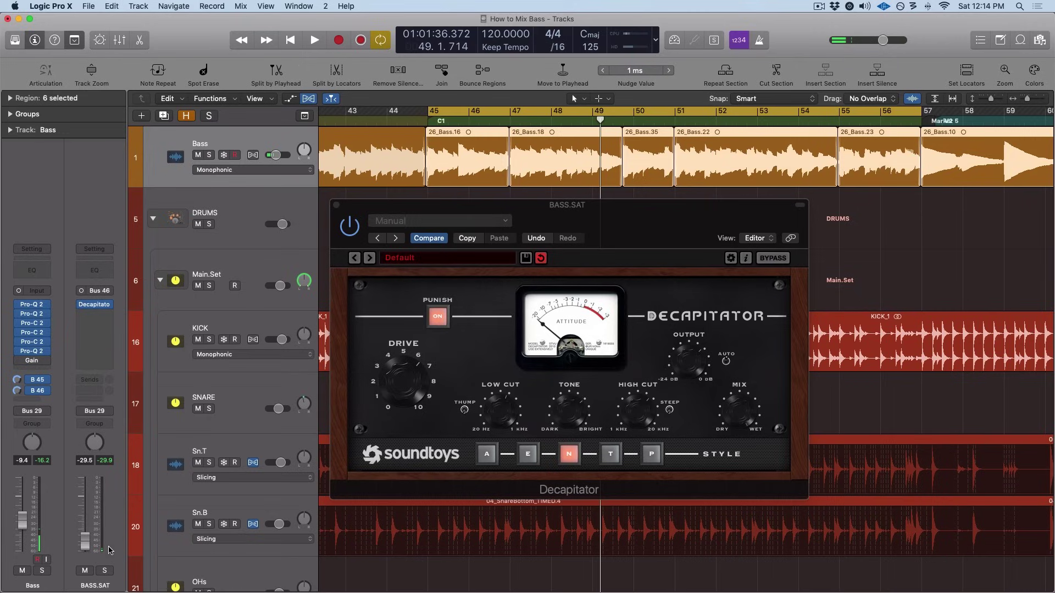
key("space")
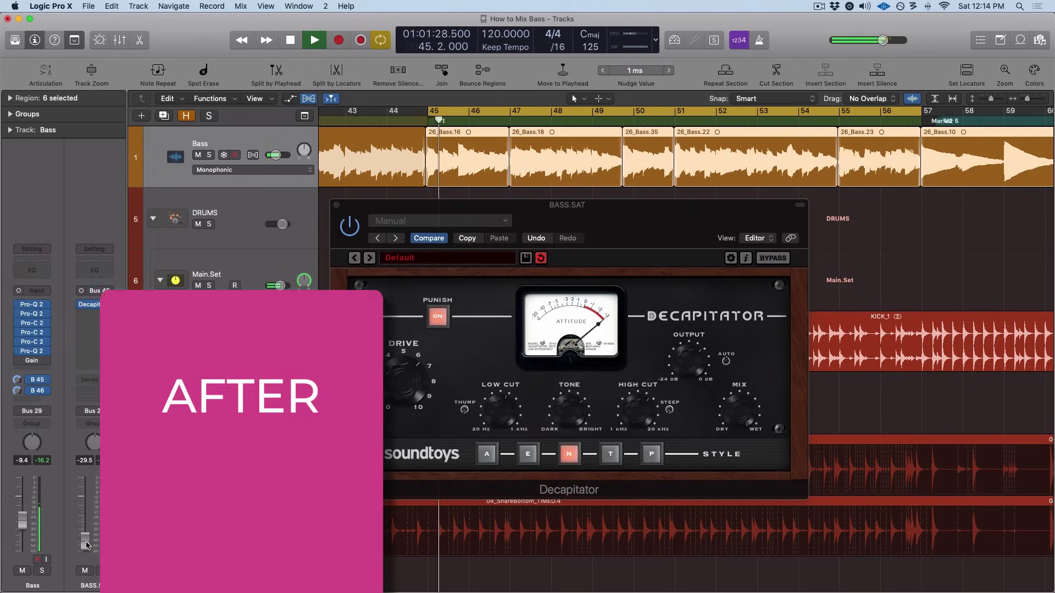
left_click(85, 571)
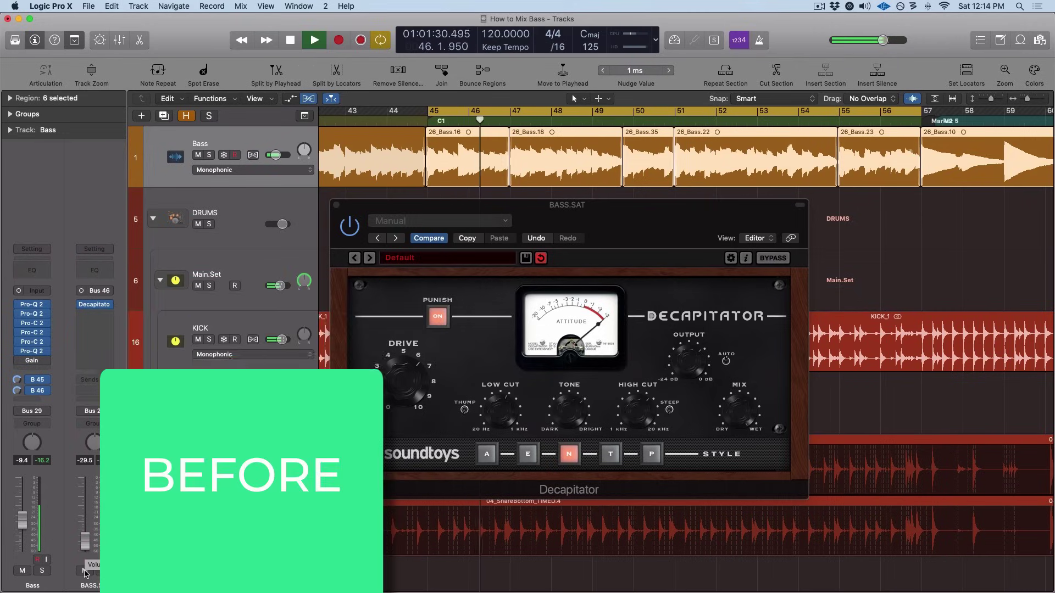
left_click(86, 572)
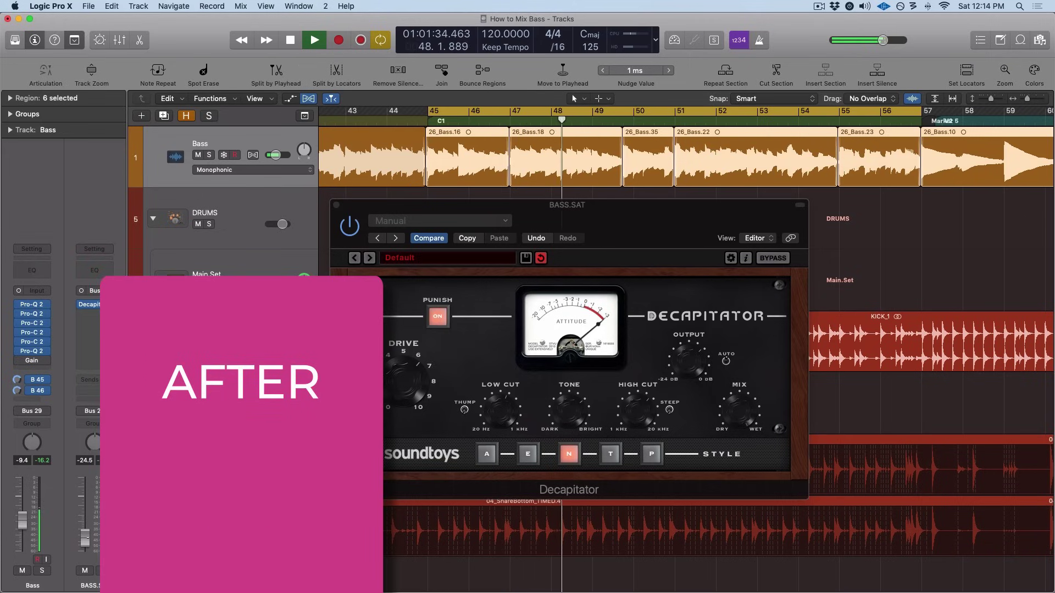
left_click_drag(85, 549, 87, 546)
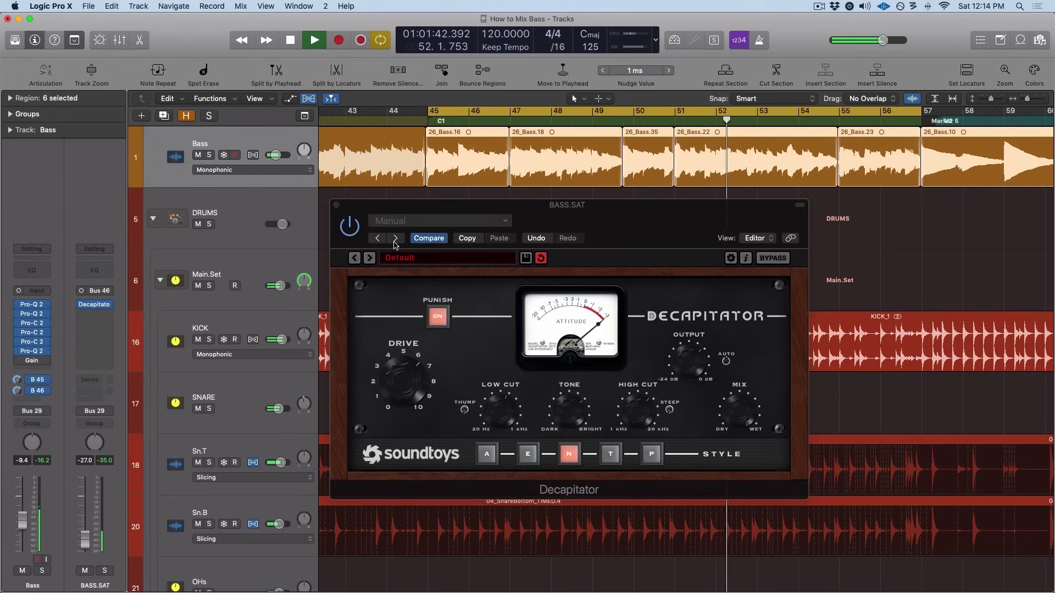
key("space")
left_click(337, 206)
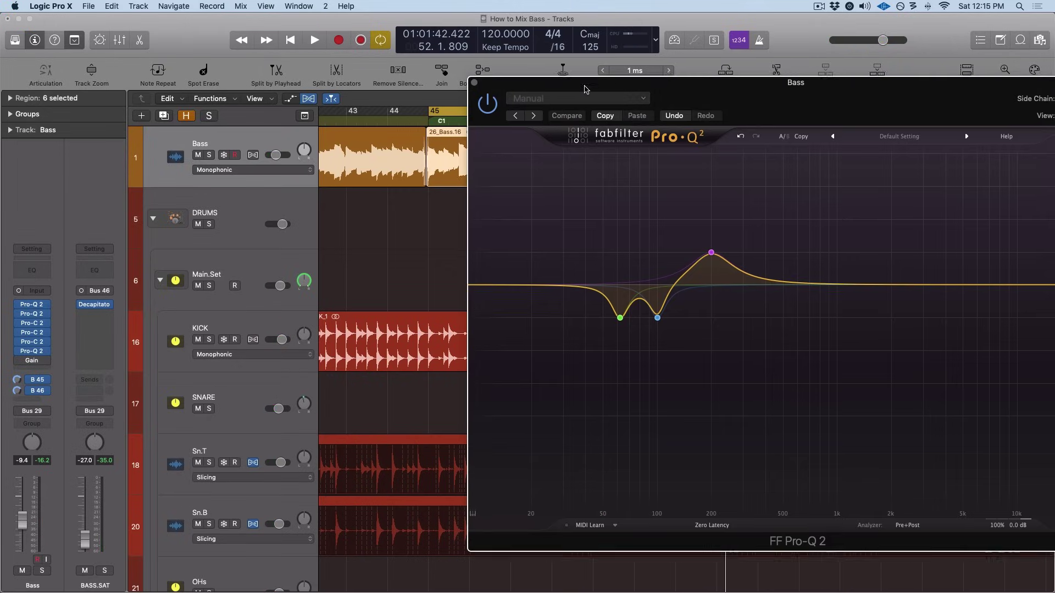
Step: Place the bass's Pro-Q 2 window in clear view and, during playback, add a bell boost of about +9.4 dB near 355 Hz
left_click_drag(588, 85, 372, 226)
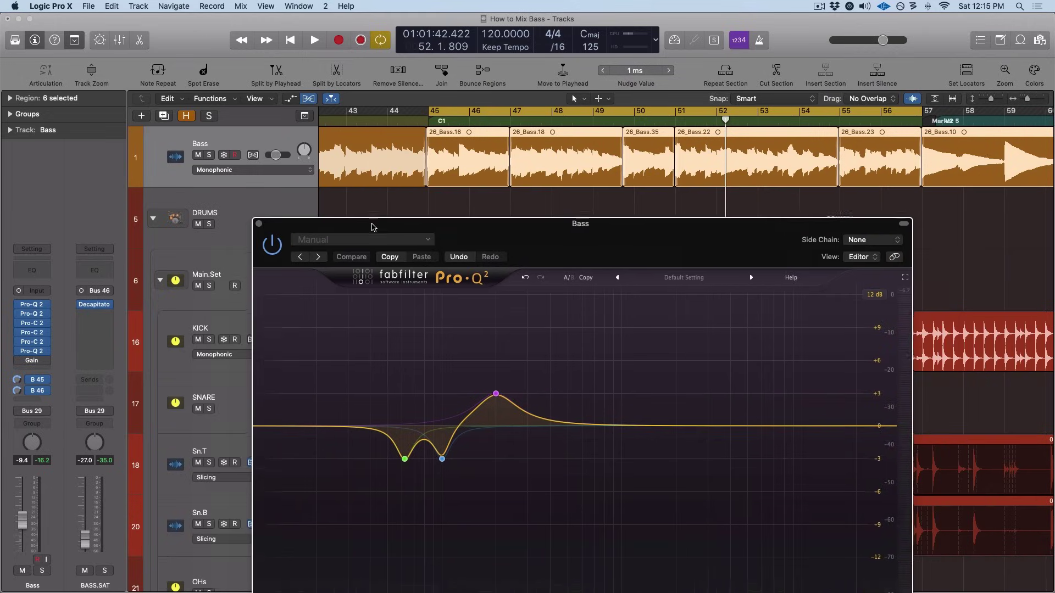
left_click_drag(504, 231, 413, 109)
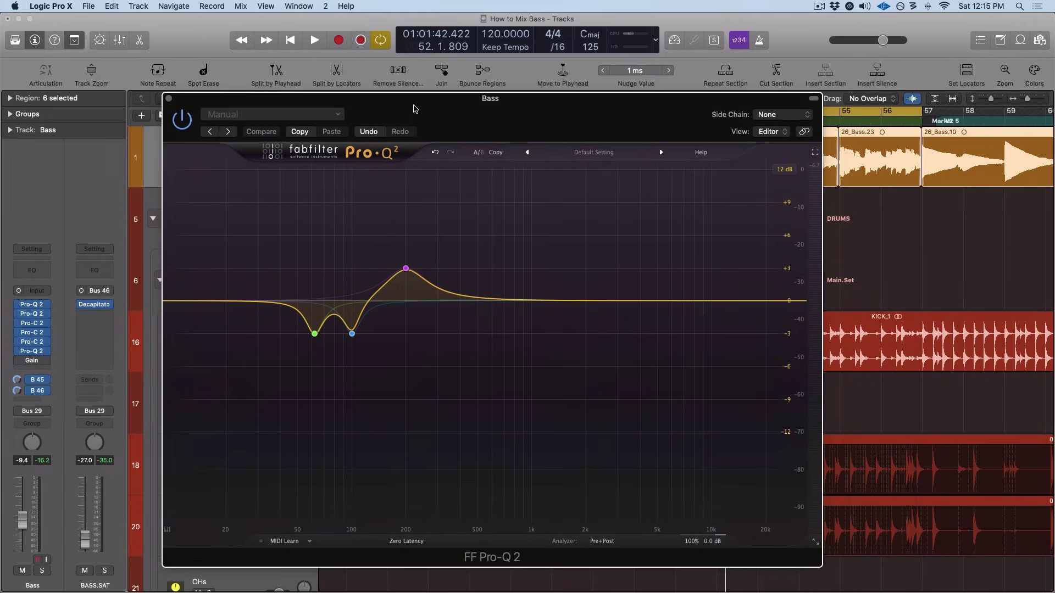
left_click(824, 549)
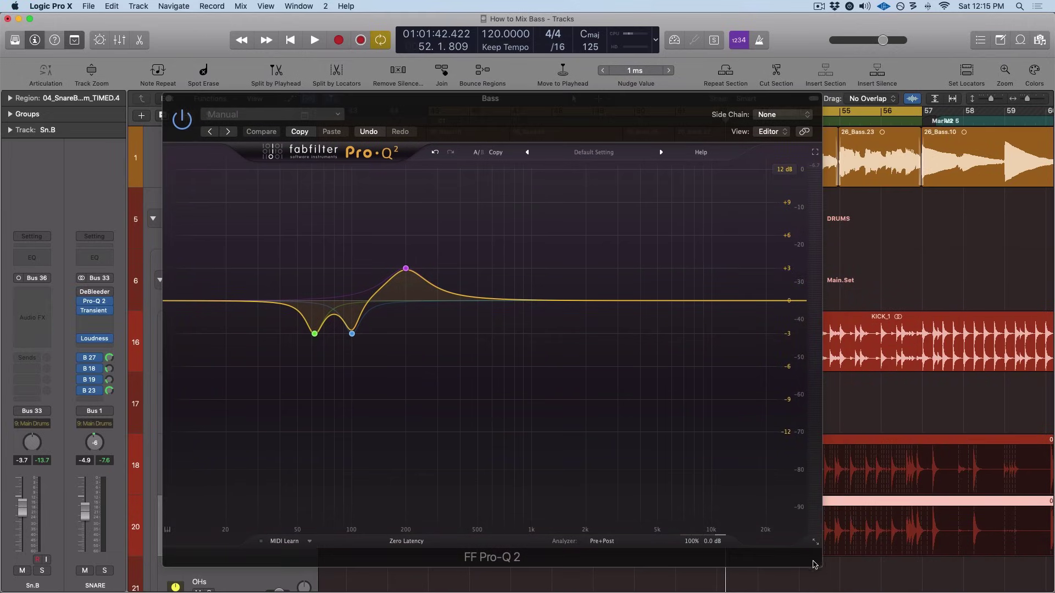
left_click(812, 512)
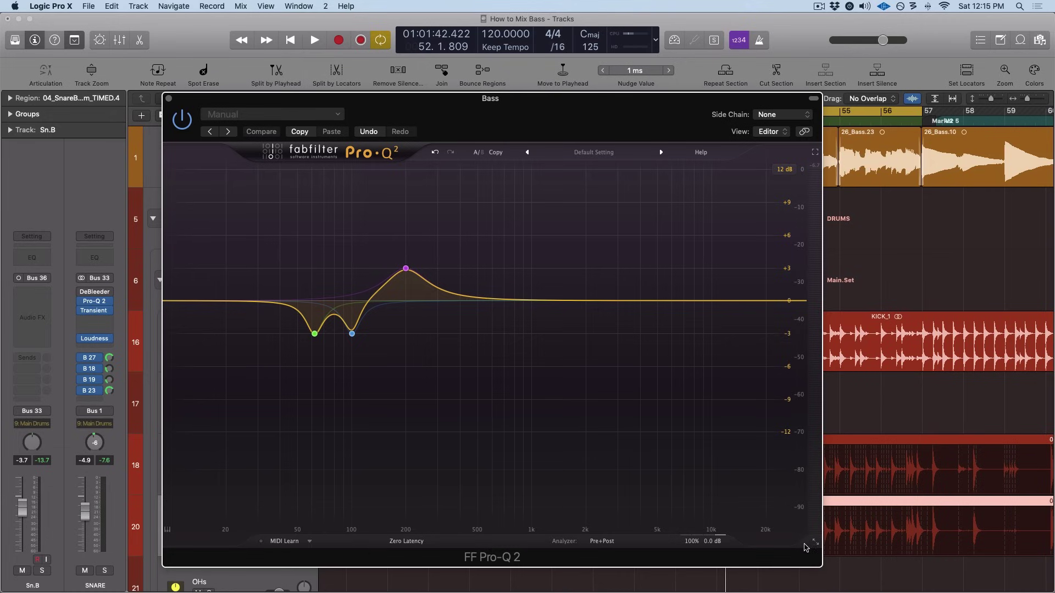
left_click_drag(541, 114, 479, 147)
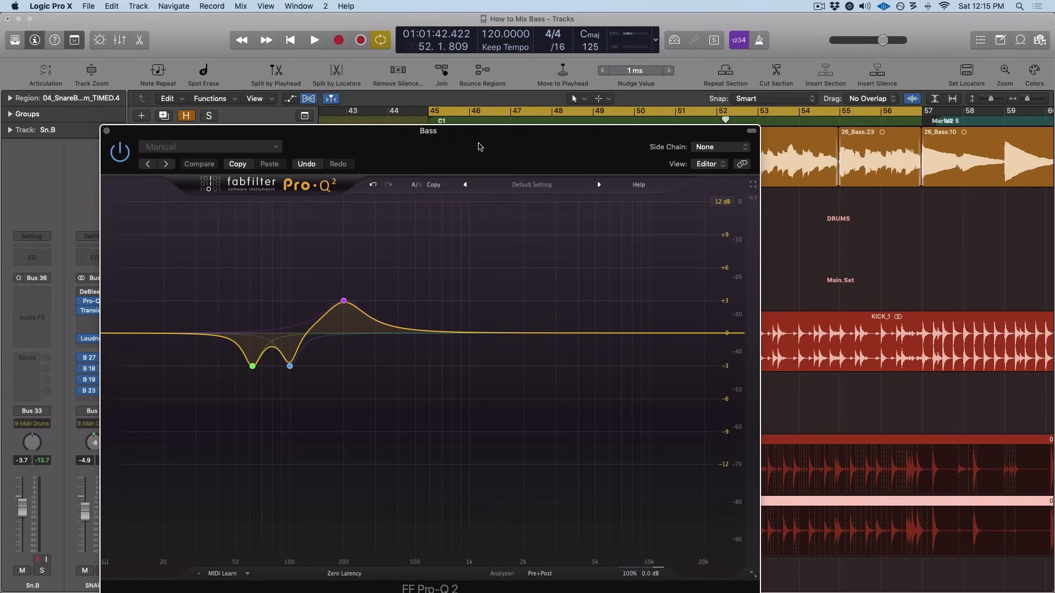
key("space")
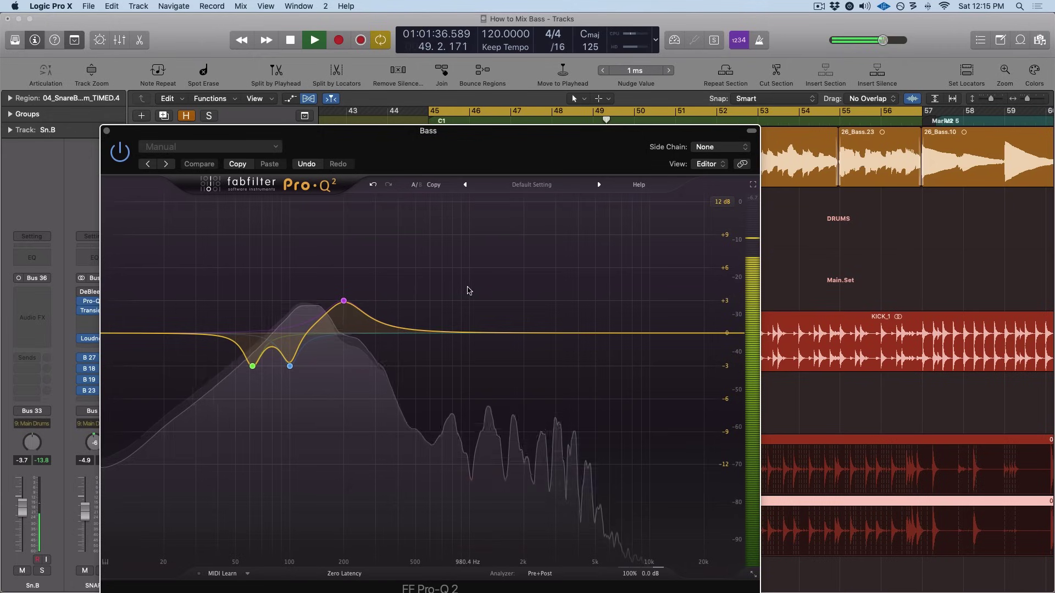
left_click_drag(466, 289, 389, 231)
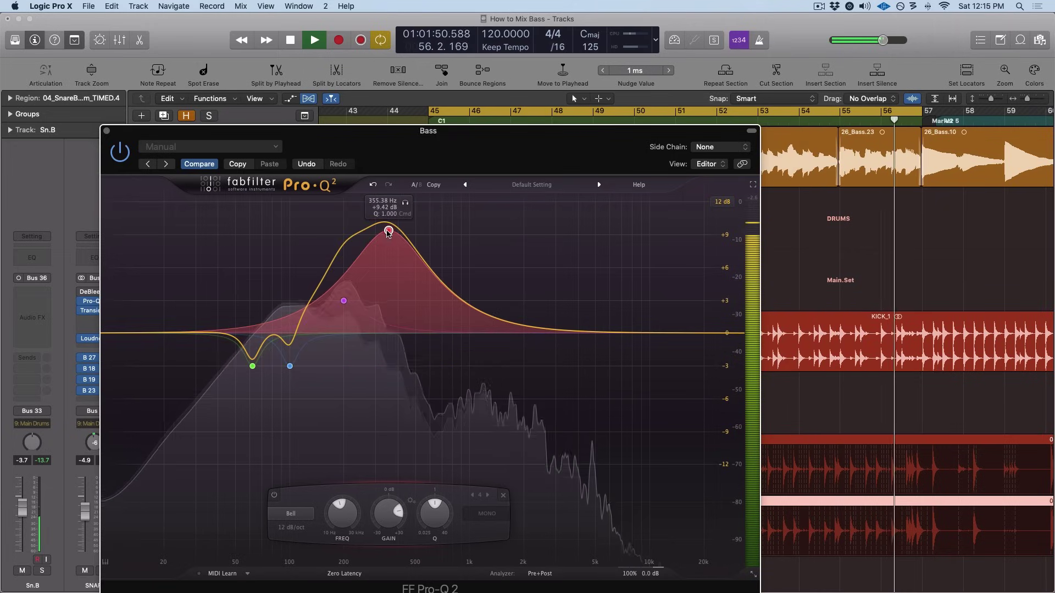
Step: Turn the new bell boost into a cut of about -3.3 dB at about 306 Hz with a Q of about 2.16
key("Return")
left_click_drag(393, 309, 395, 309)
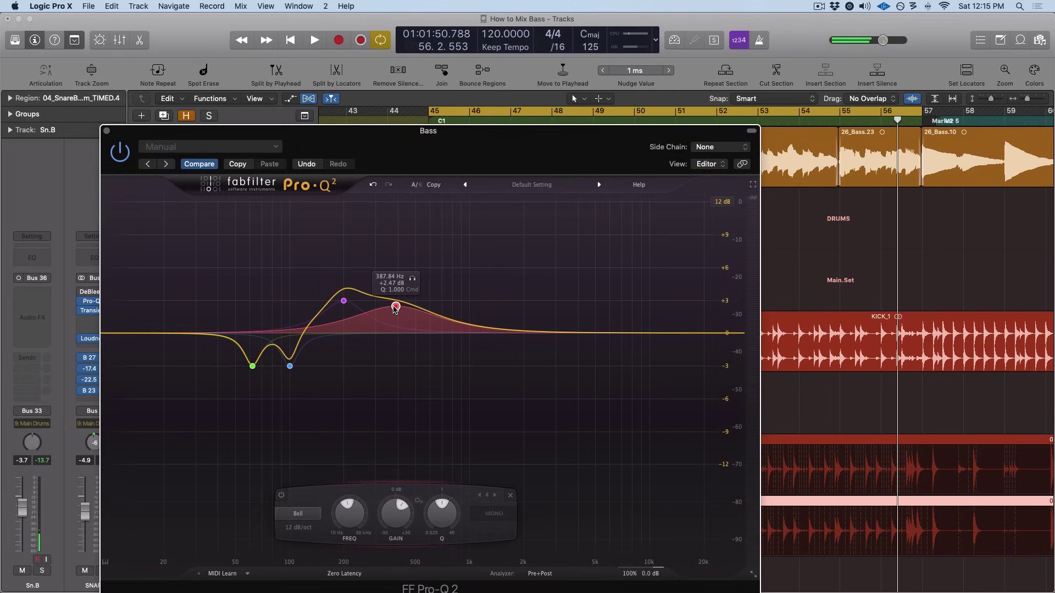
key("space")
left_click_drag(396, 308, 386, 381)
scroll(391, 240, "up", 3)
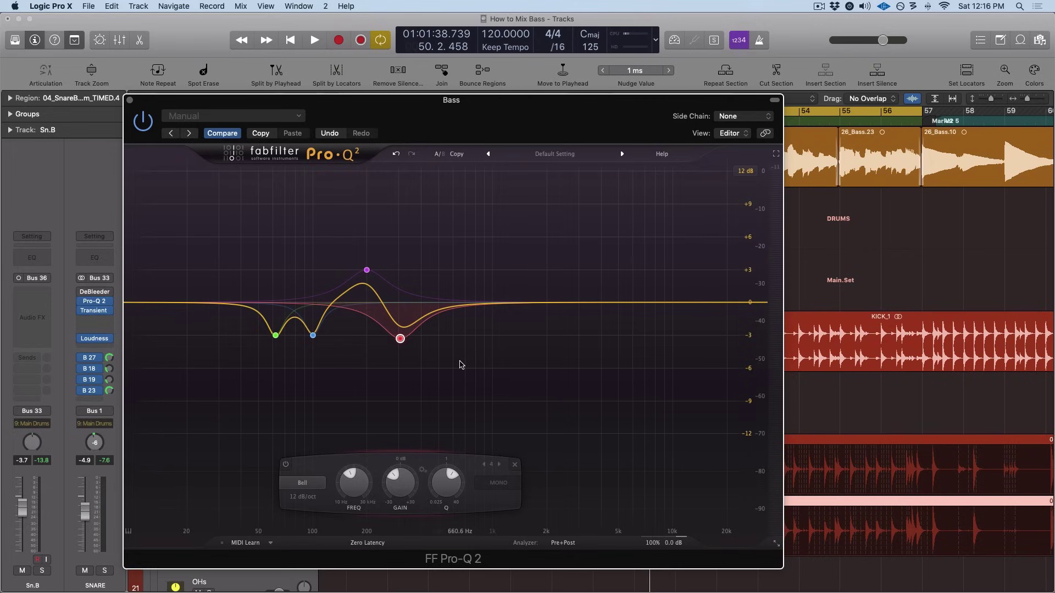
mouse_move(404, 347)
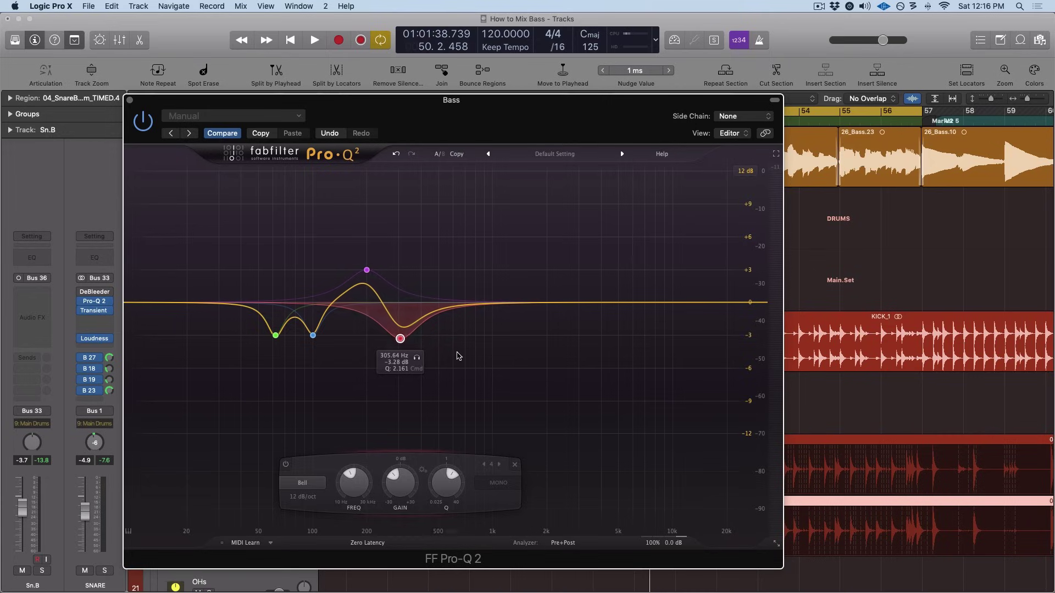